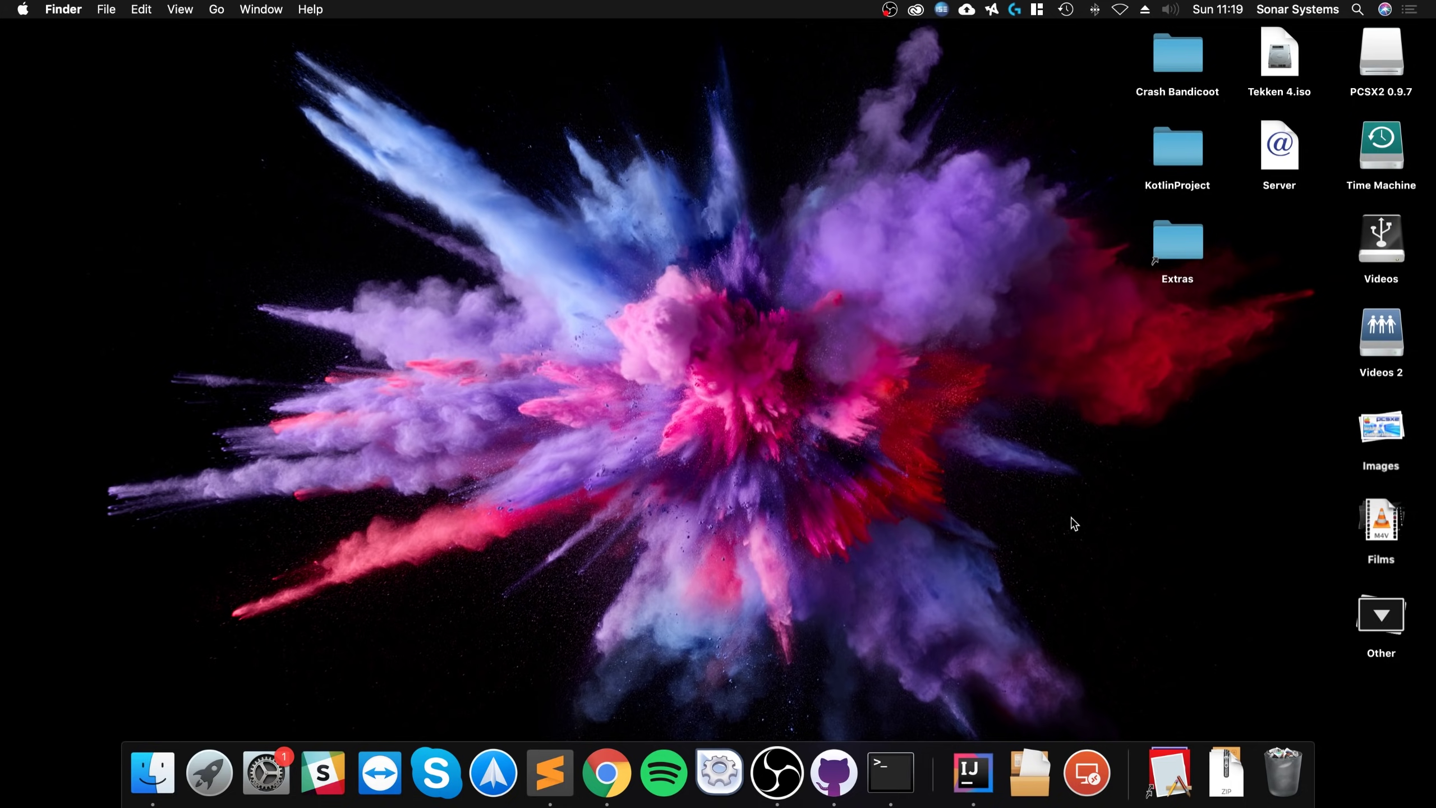
Open a new Chrome window, search for pcsx2 and open the official pcsx2.net site.
right_click(601, 763)
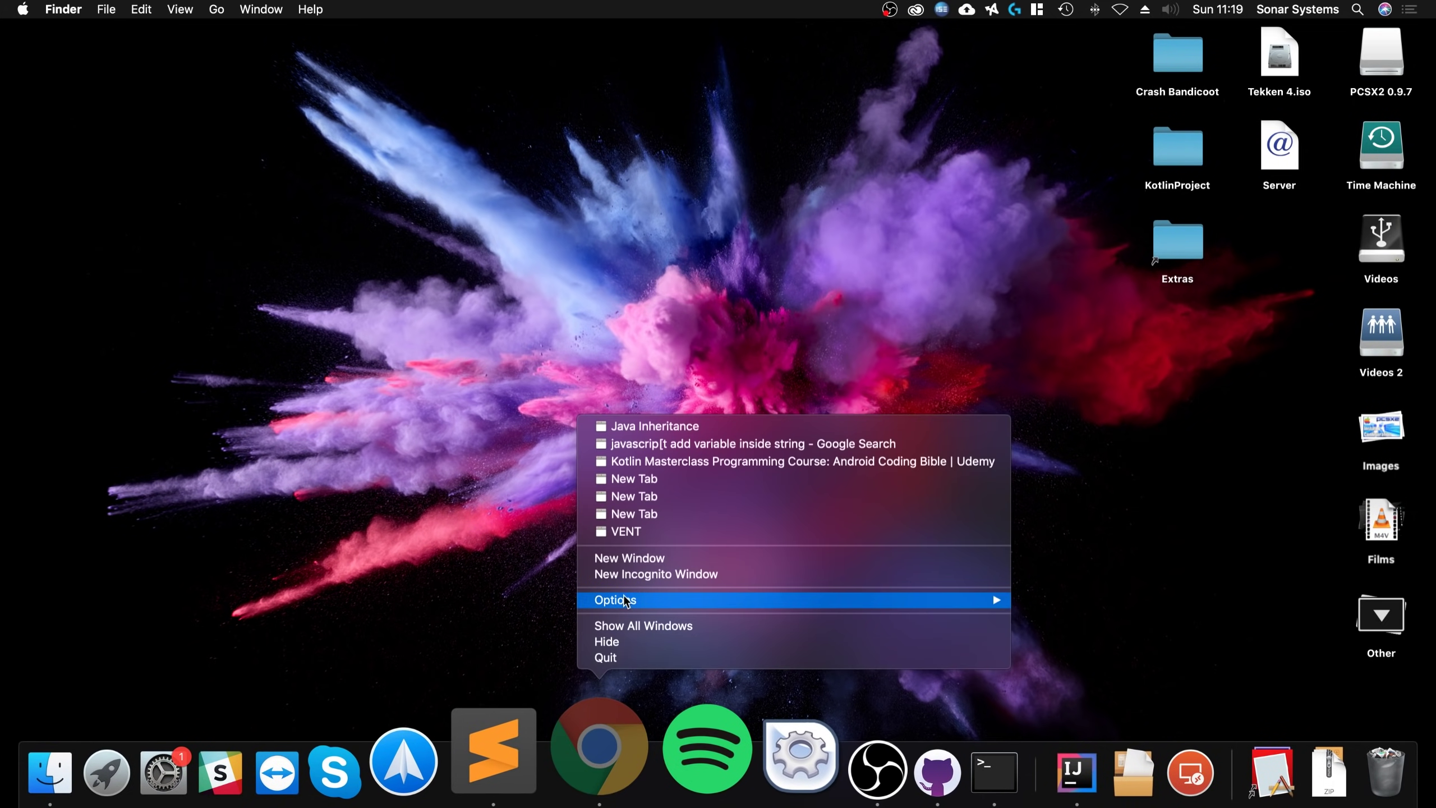
click(629, 557)
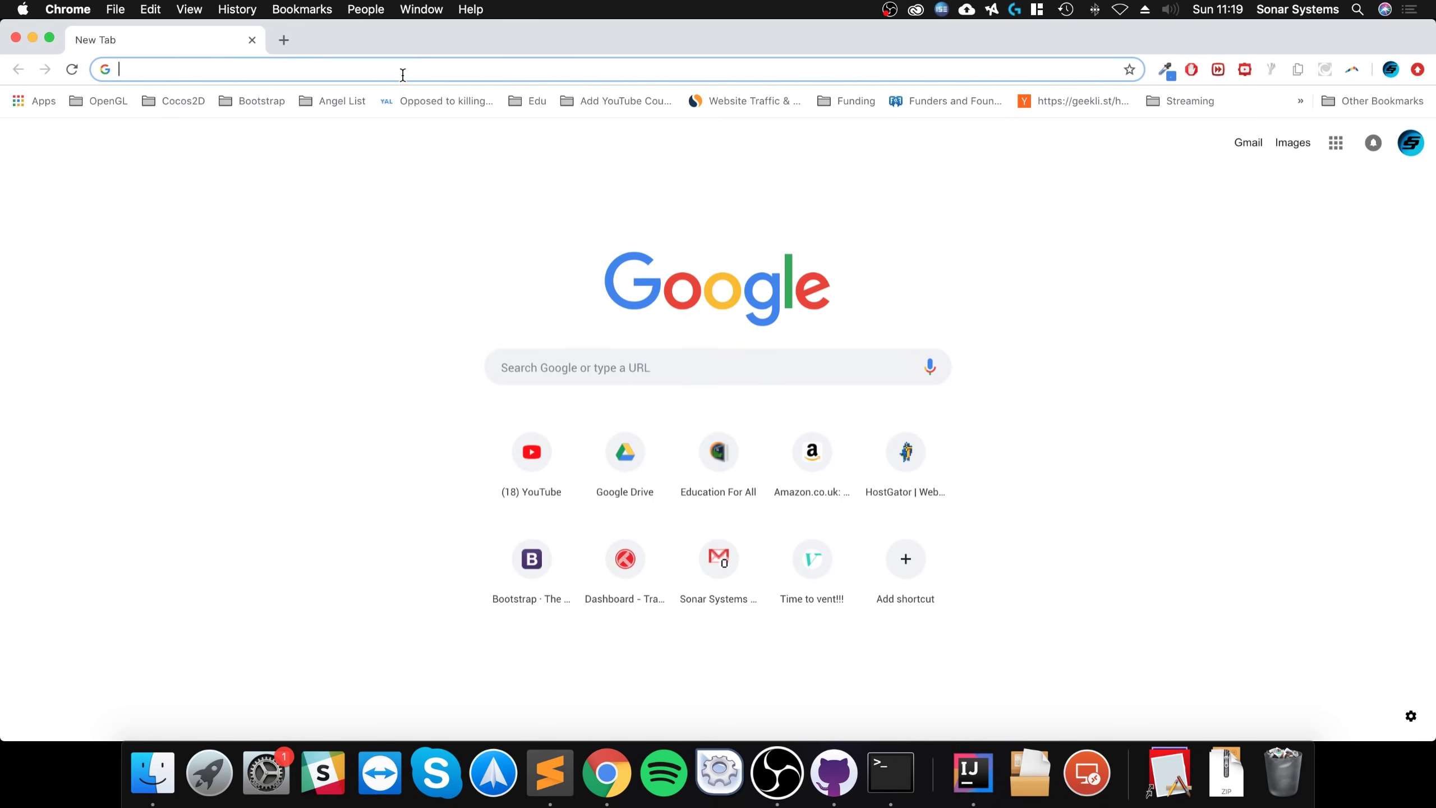
text(pcsx2)
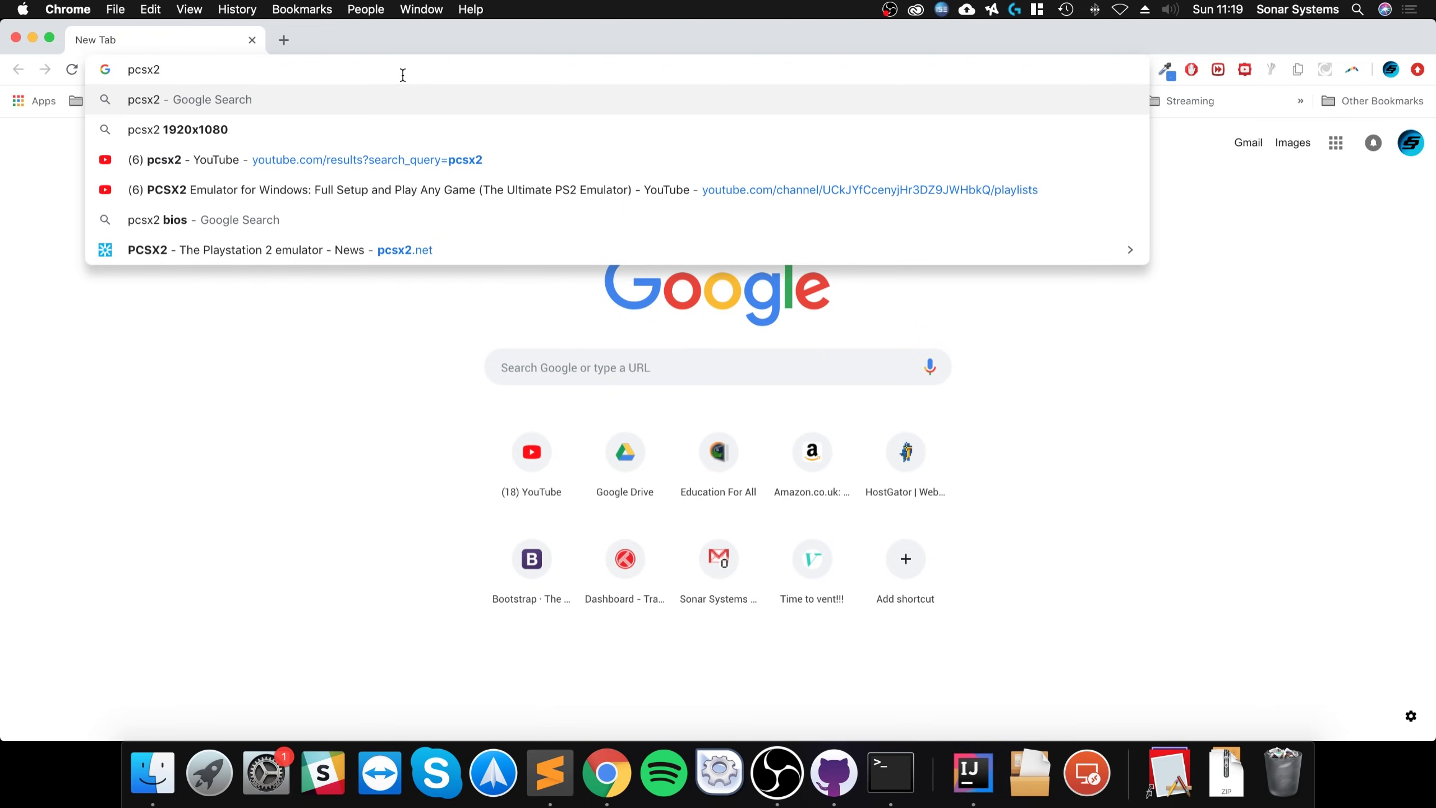
key(Return)
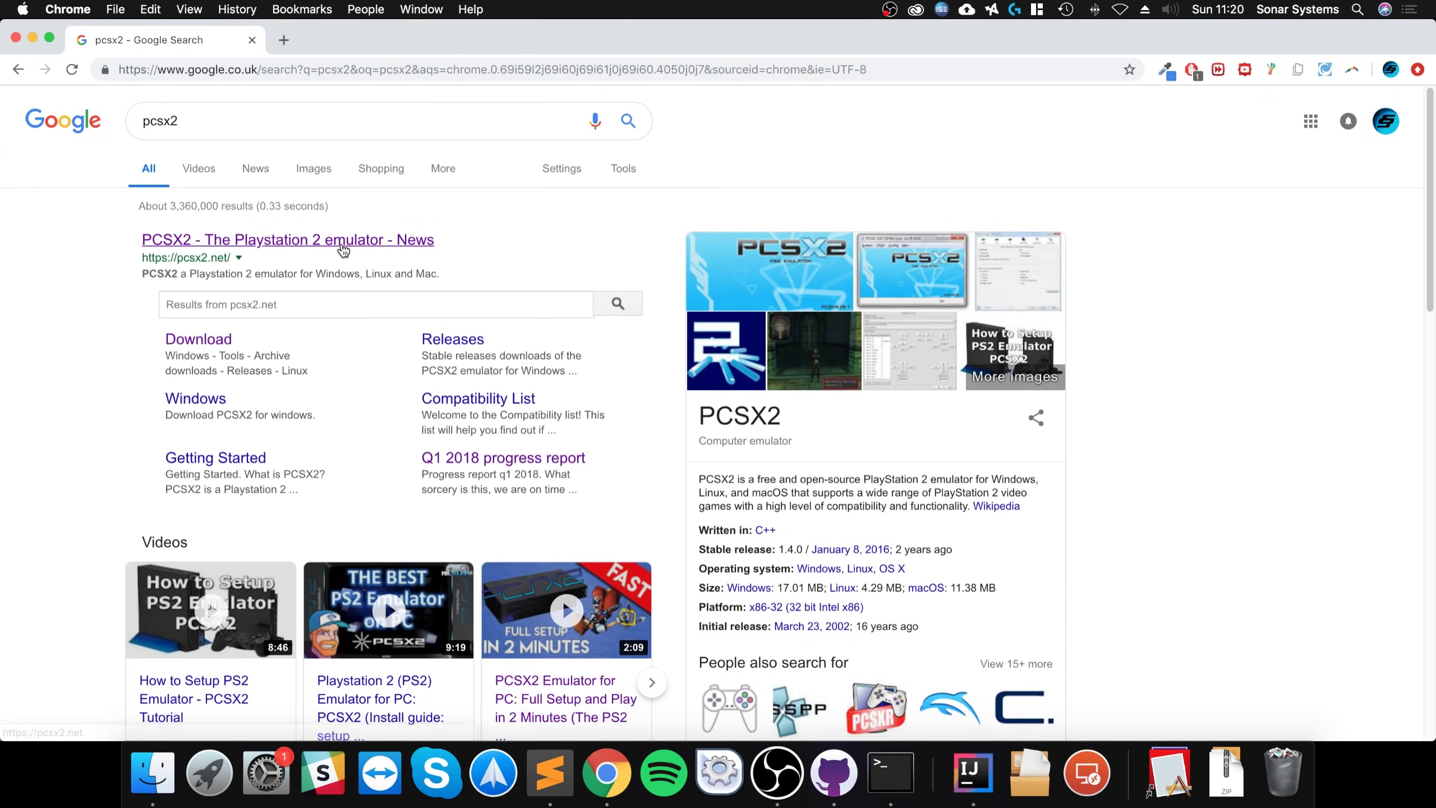
click(343, 247)
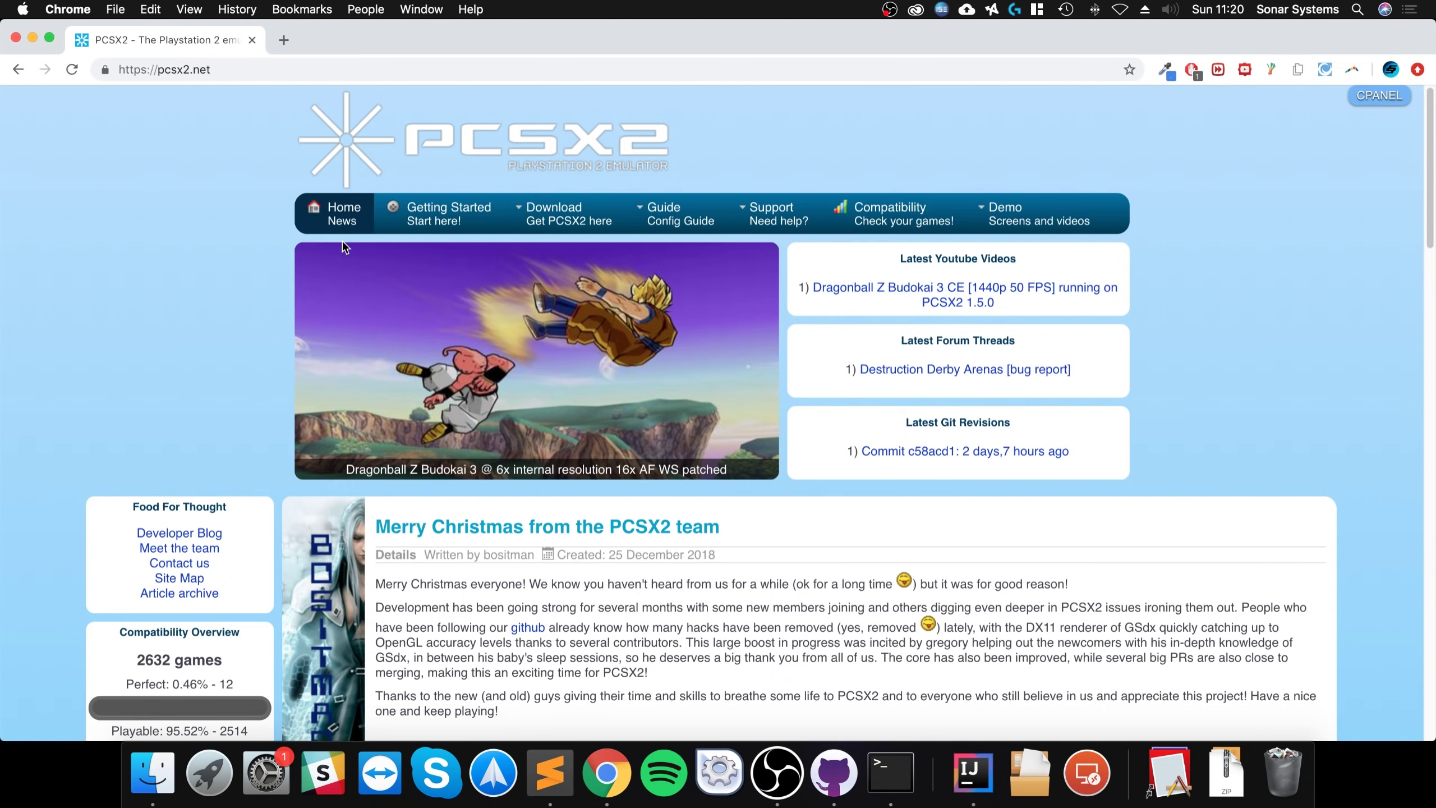
From Download > Windows, start the PCSX2 1.4.0 installer download, then cancel it.
scroll(342, 240, down, 1)
mouse_move(571, 187)
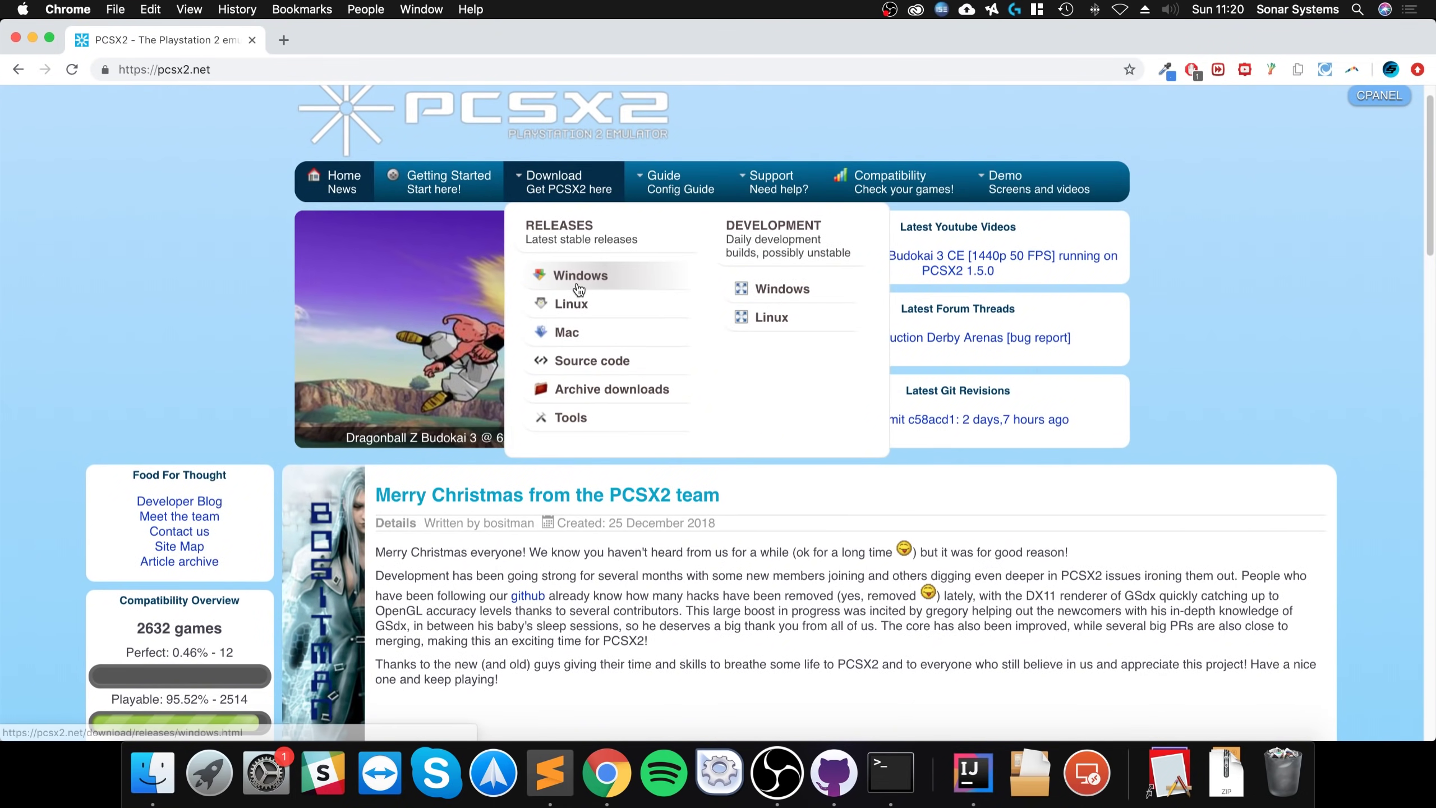
click(561, 180)
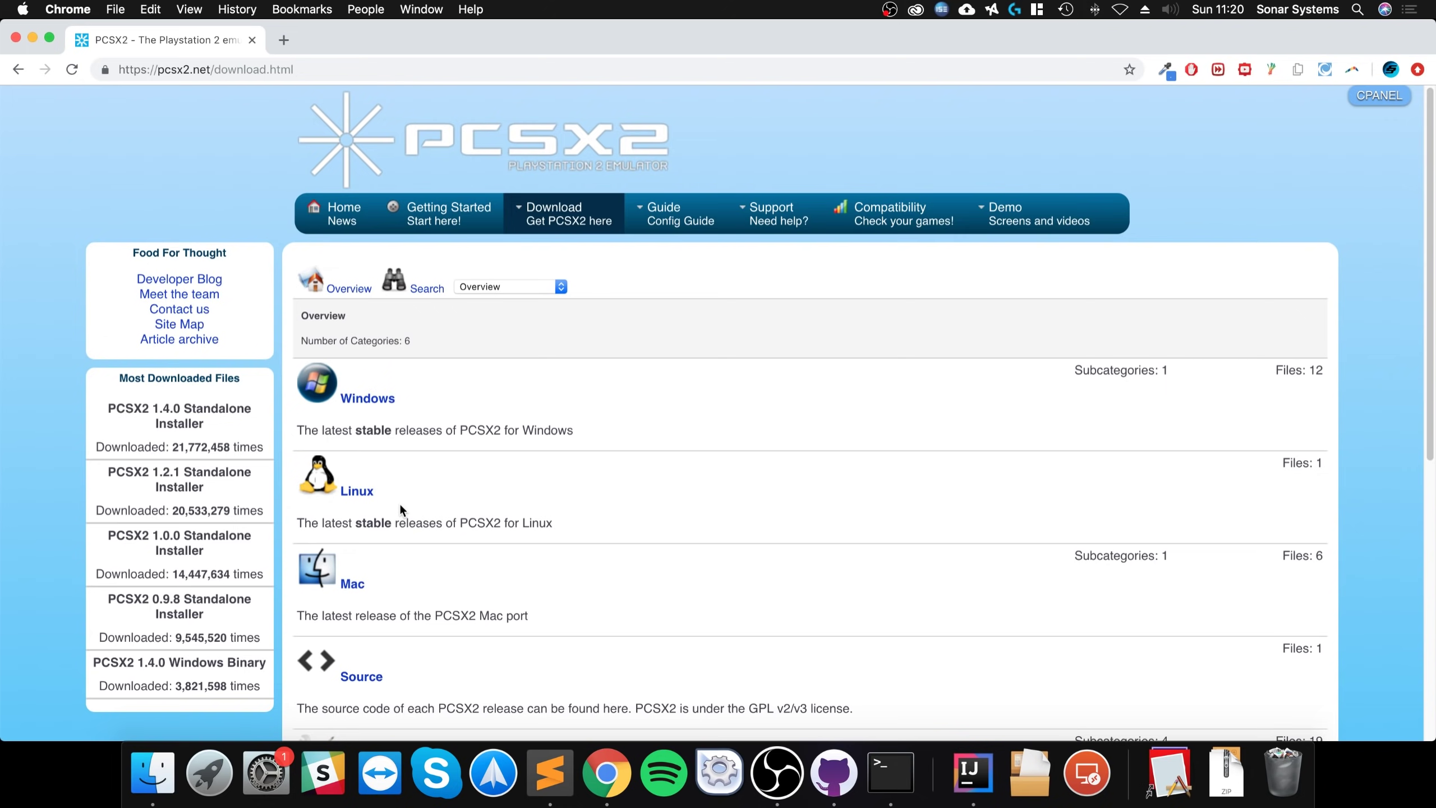
click(364, 403)
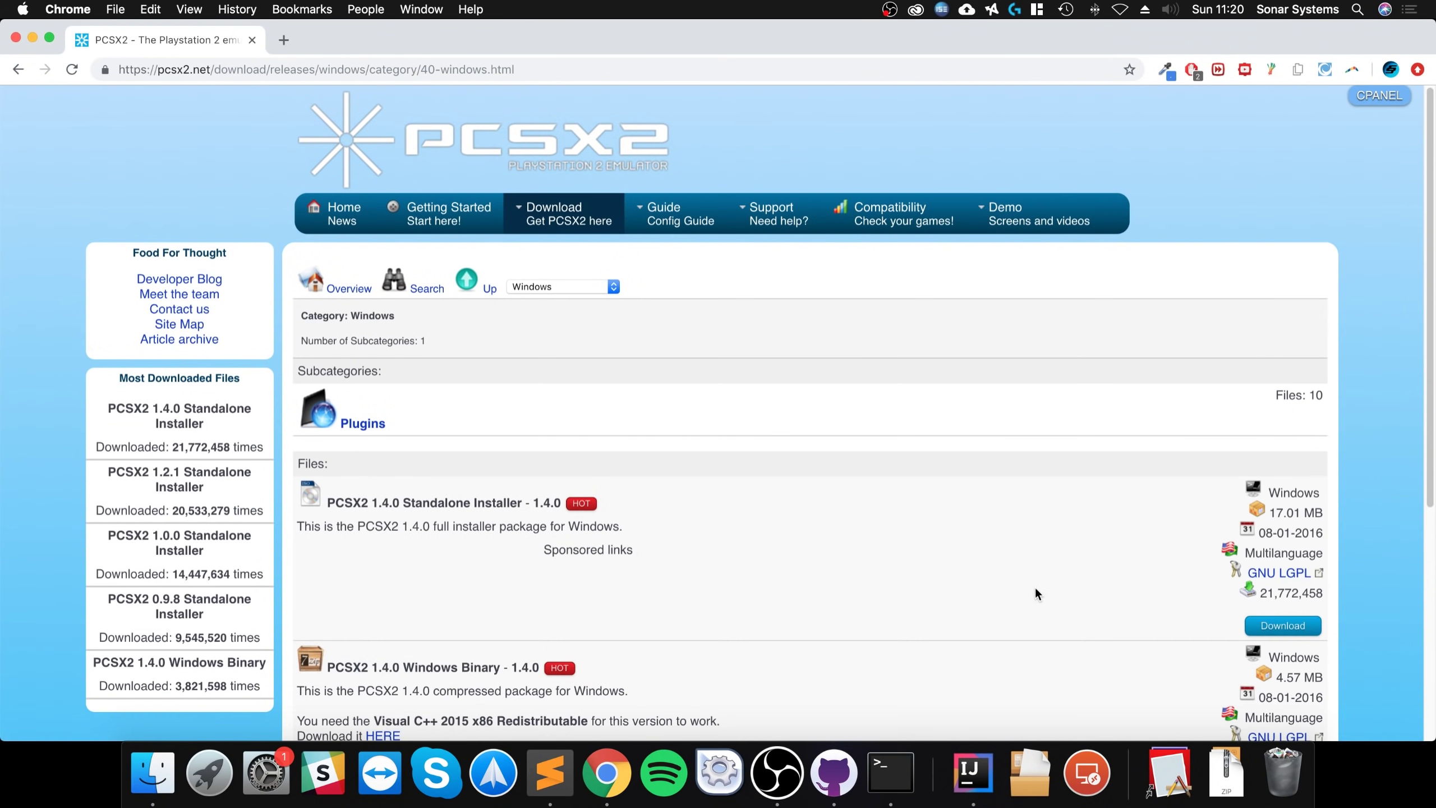
click(1292, 626)
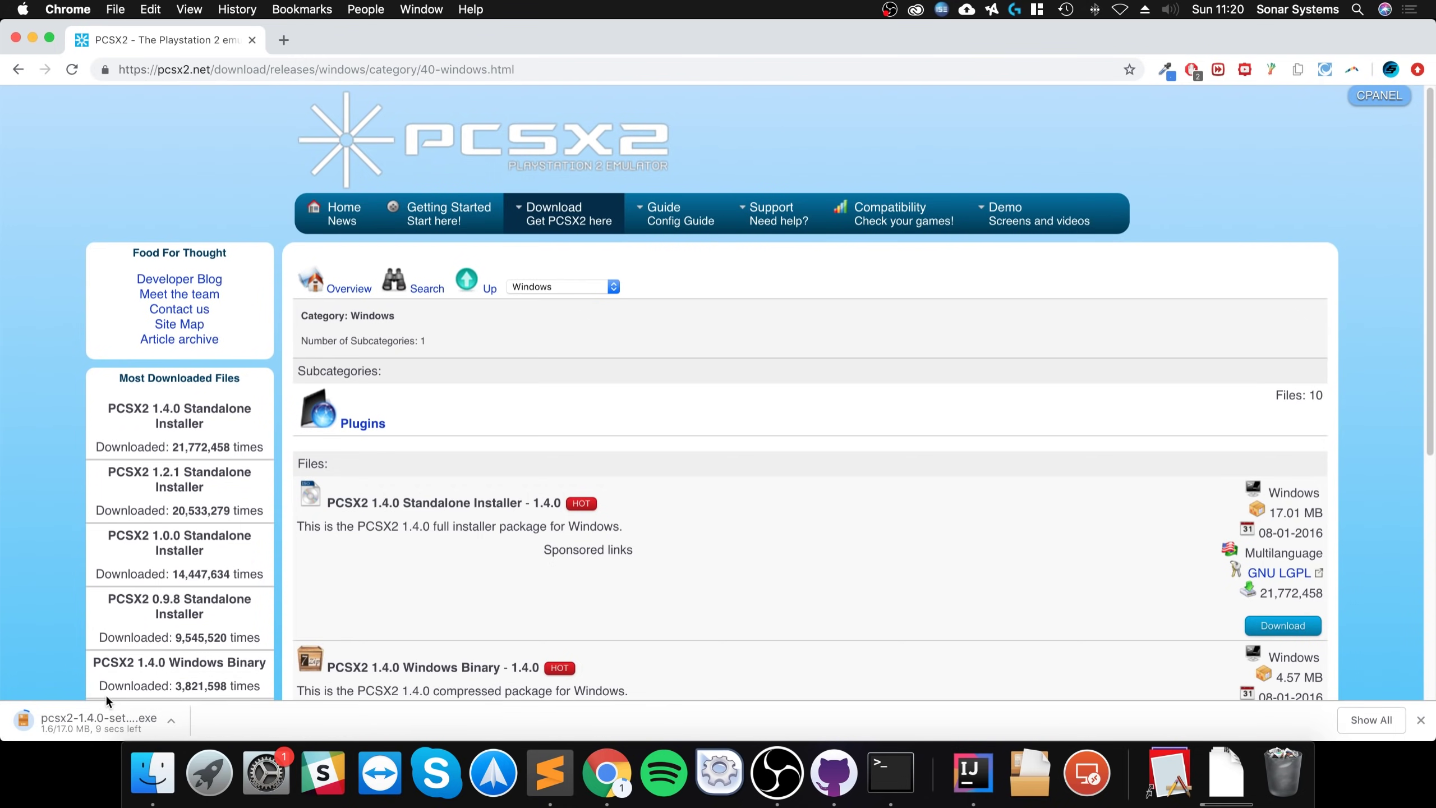
click(171, 720)
click(204, 723)
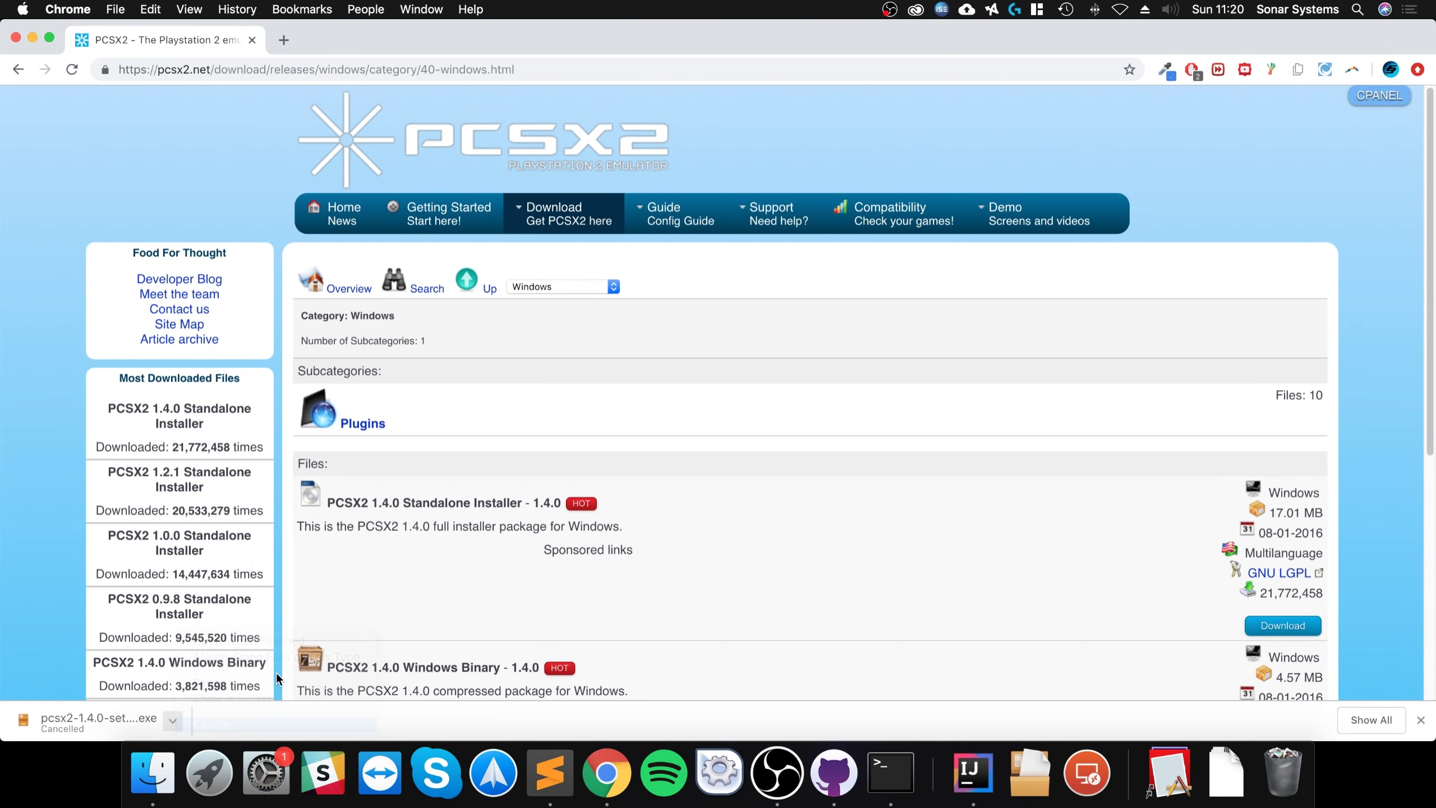
Search 'ps2 bios', open the RomsMania PS2 BIOS result, try DOWNLOAD, then go back to the BIOS page.
click(469, 74)
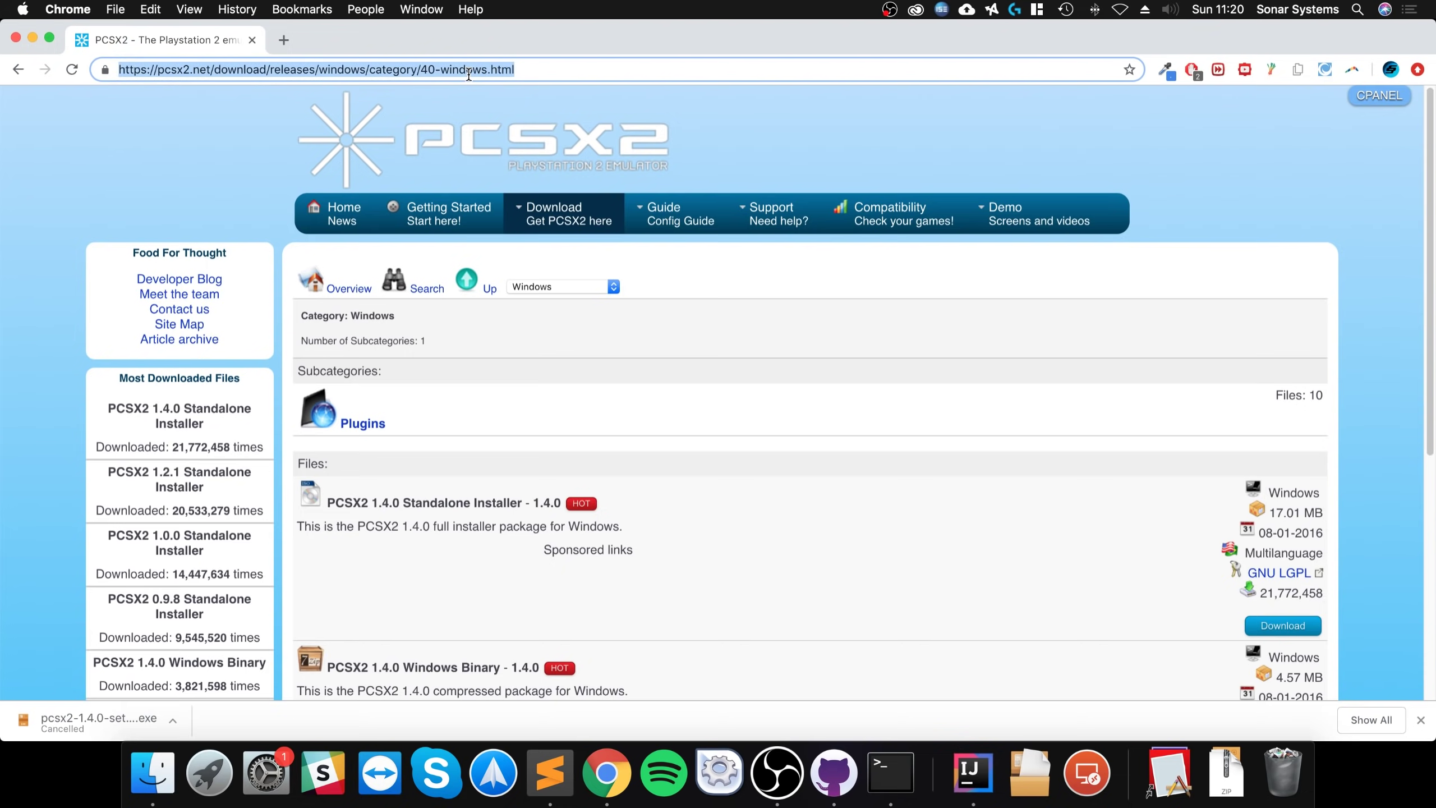
text(ps2 b)
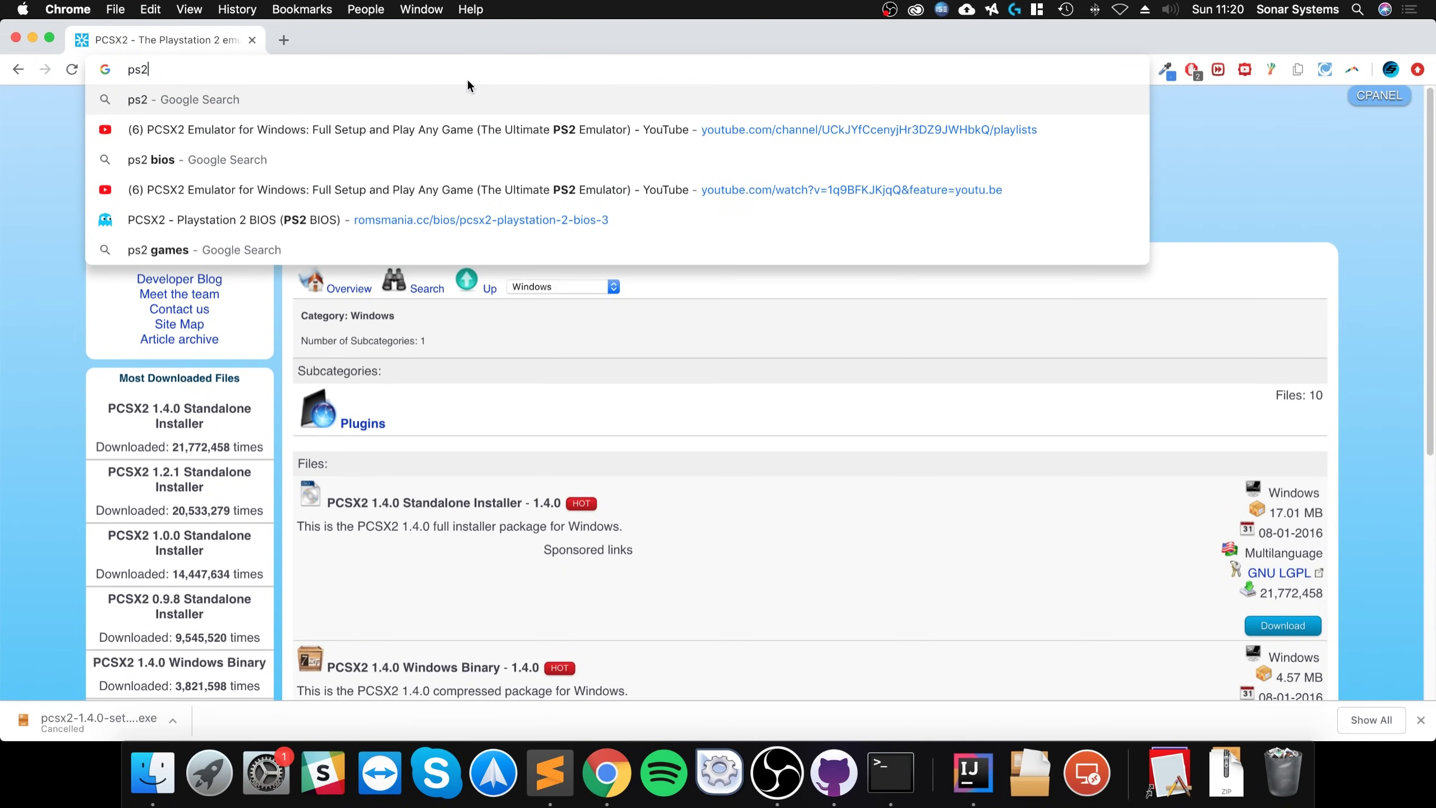
text(ios)
key(Return)
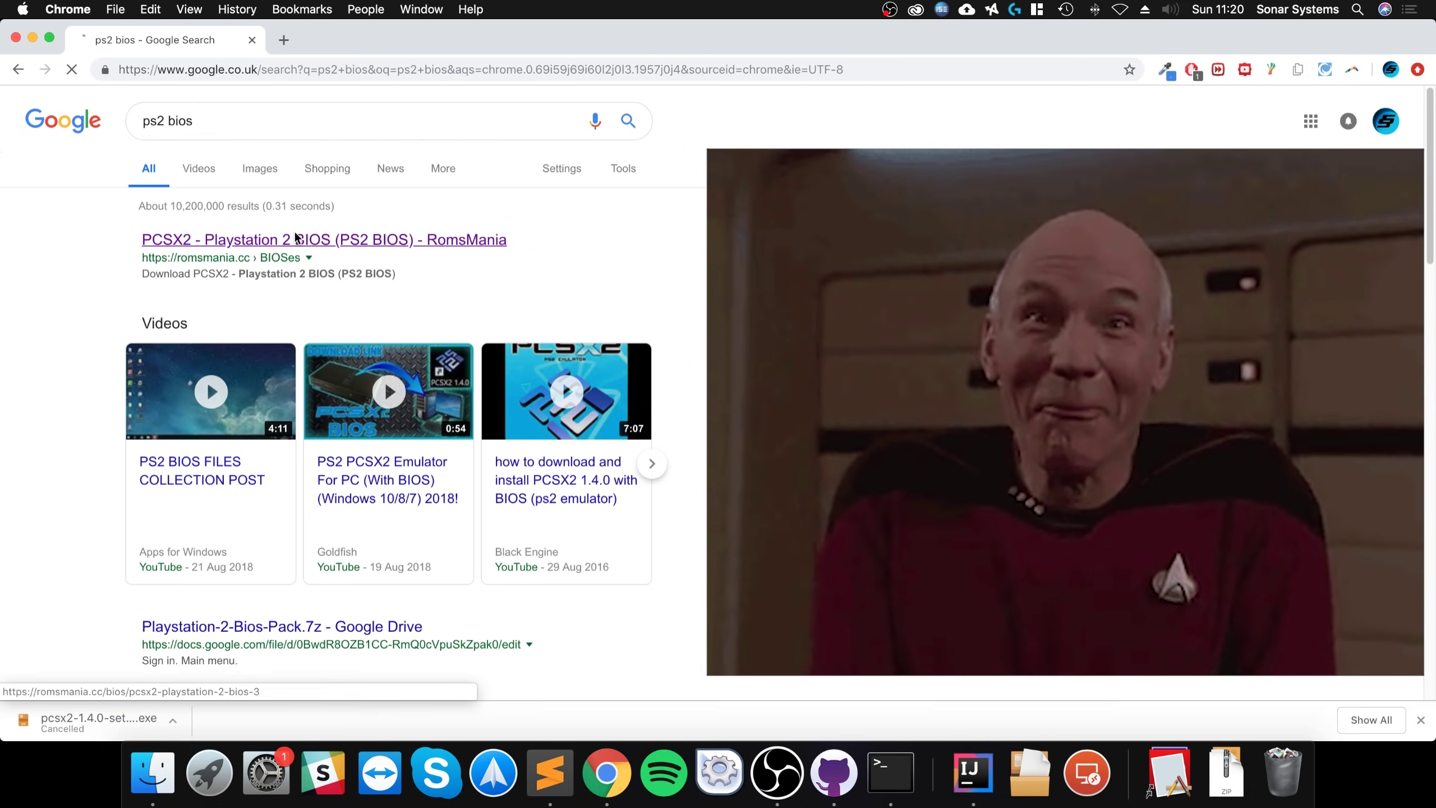
click(238, 239)
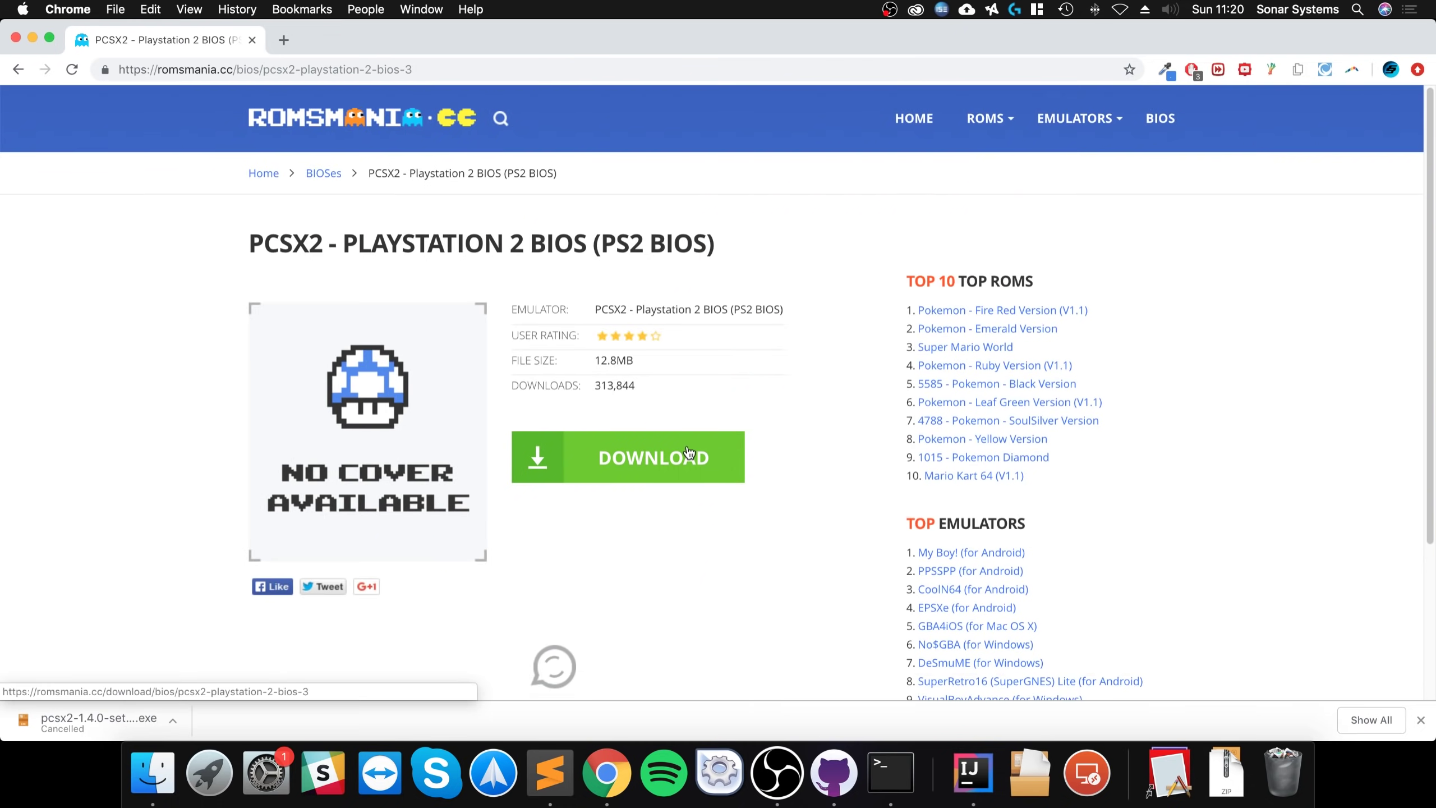
click(701, 453)
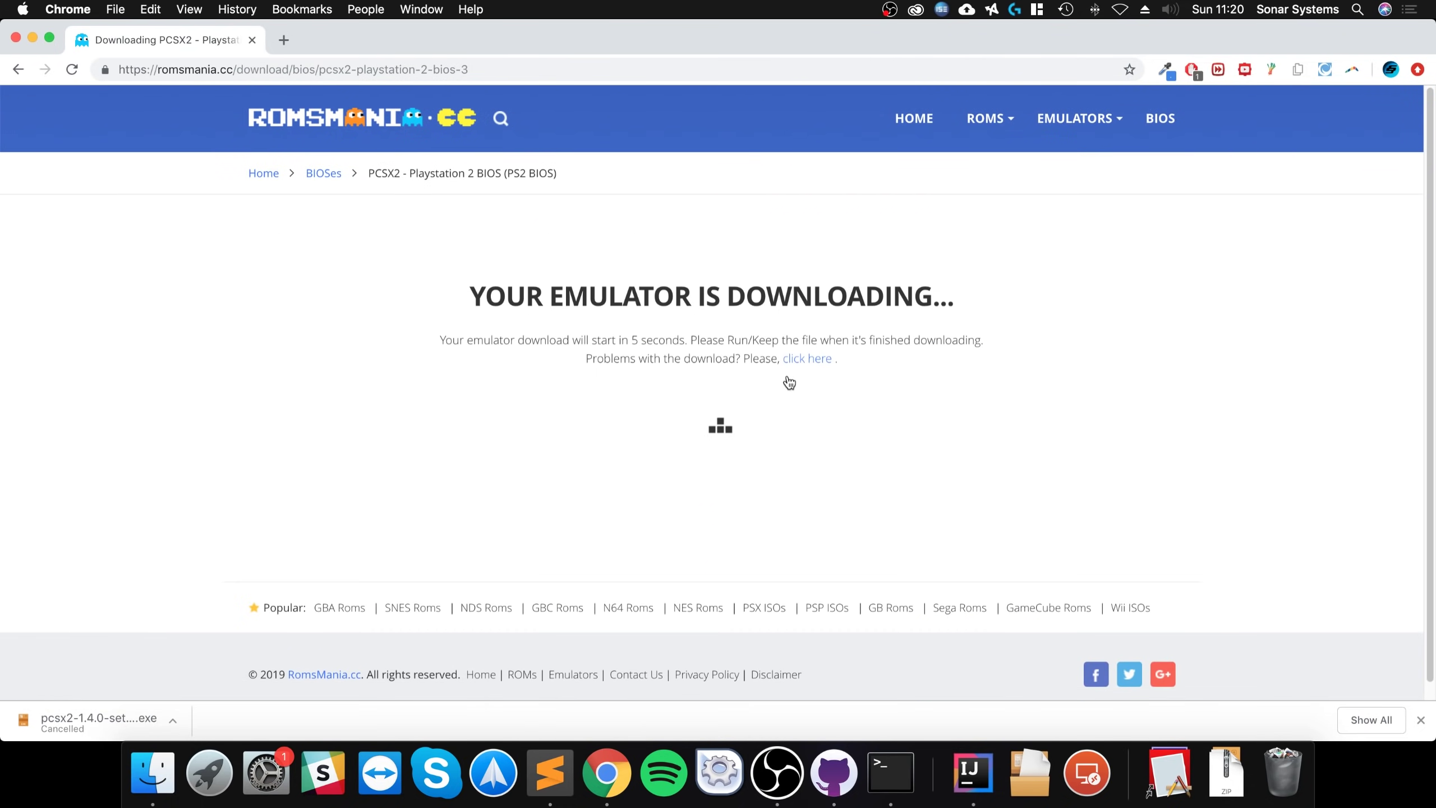
click(787, 363)
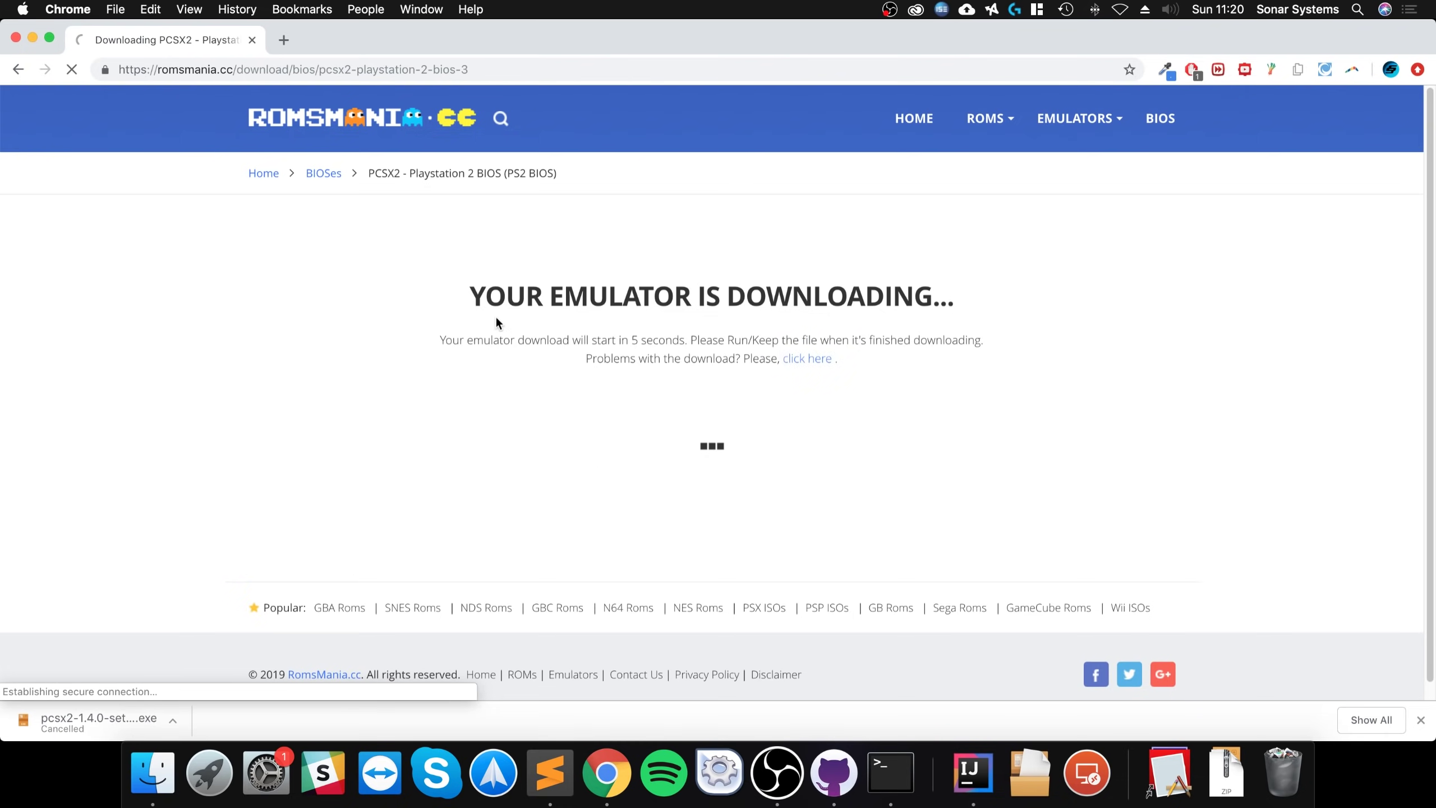
click(17, 69)
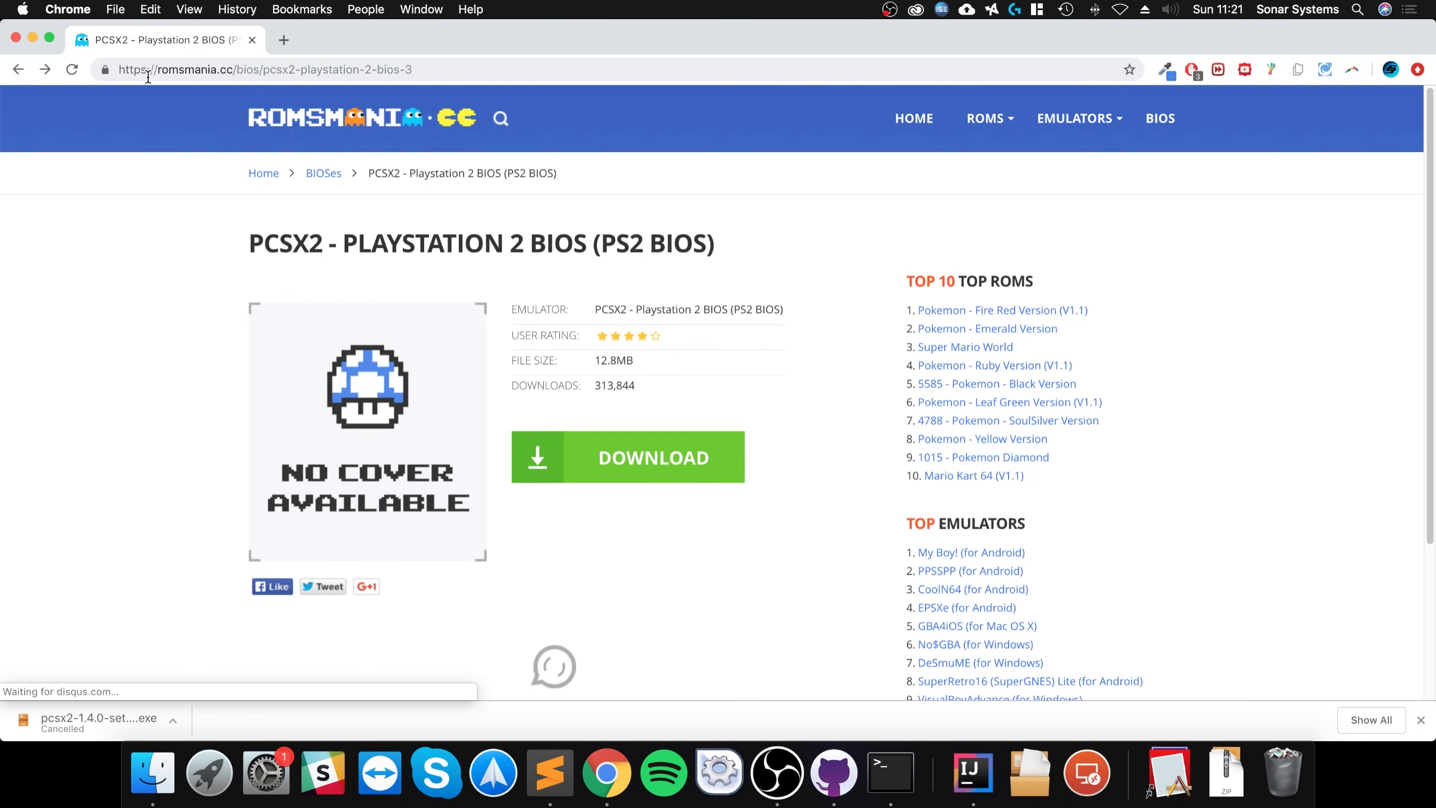
Load the suggested mega.nz link for the DirectX file page.
click(132, 75)
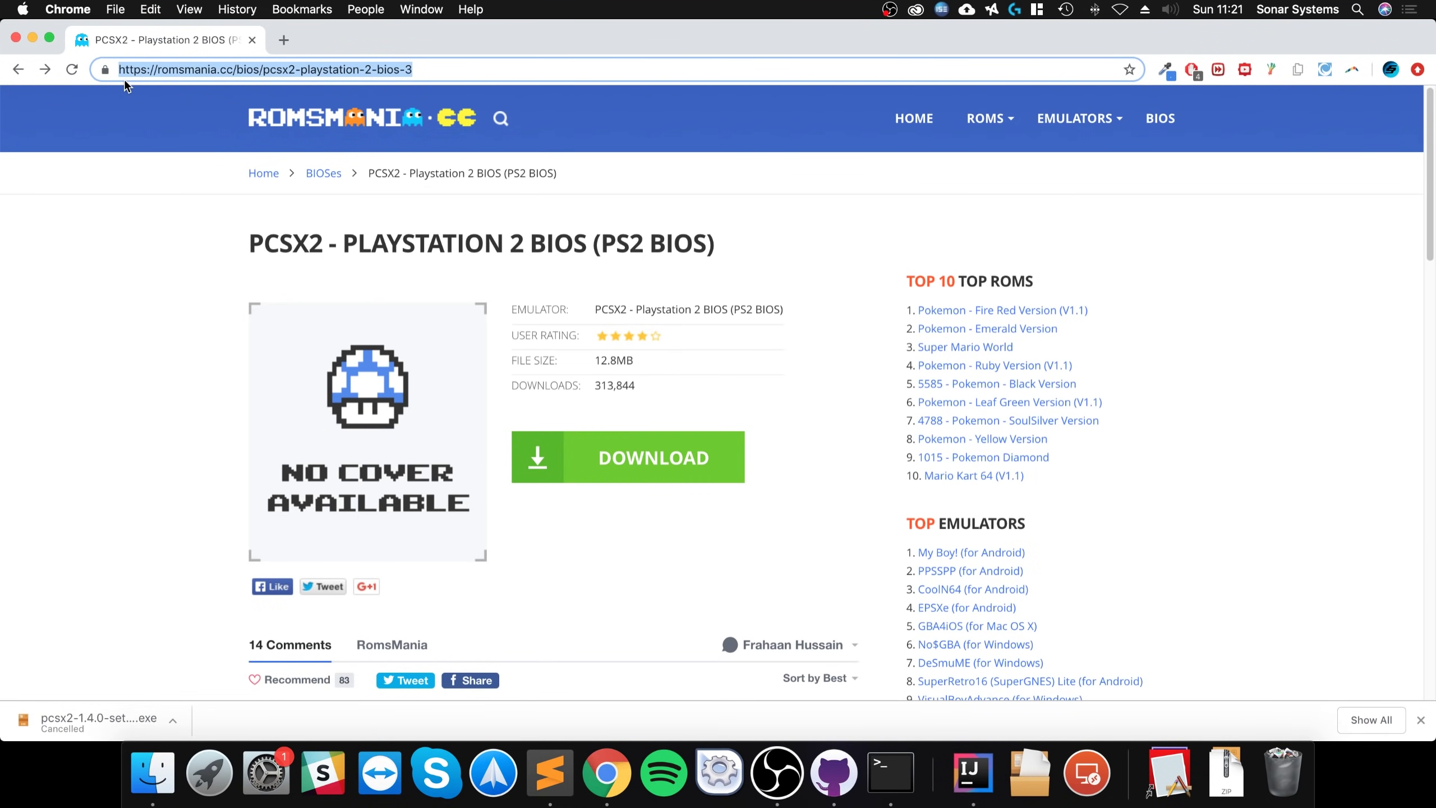
text(mega)
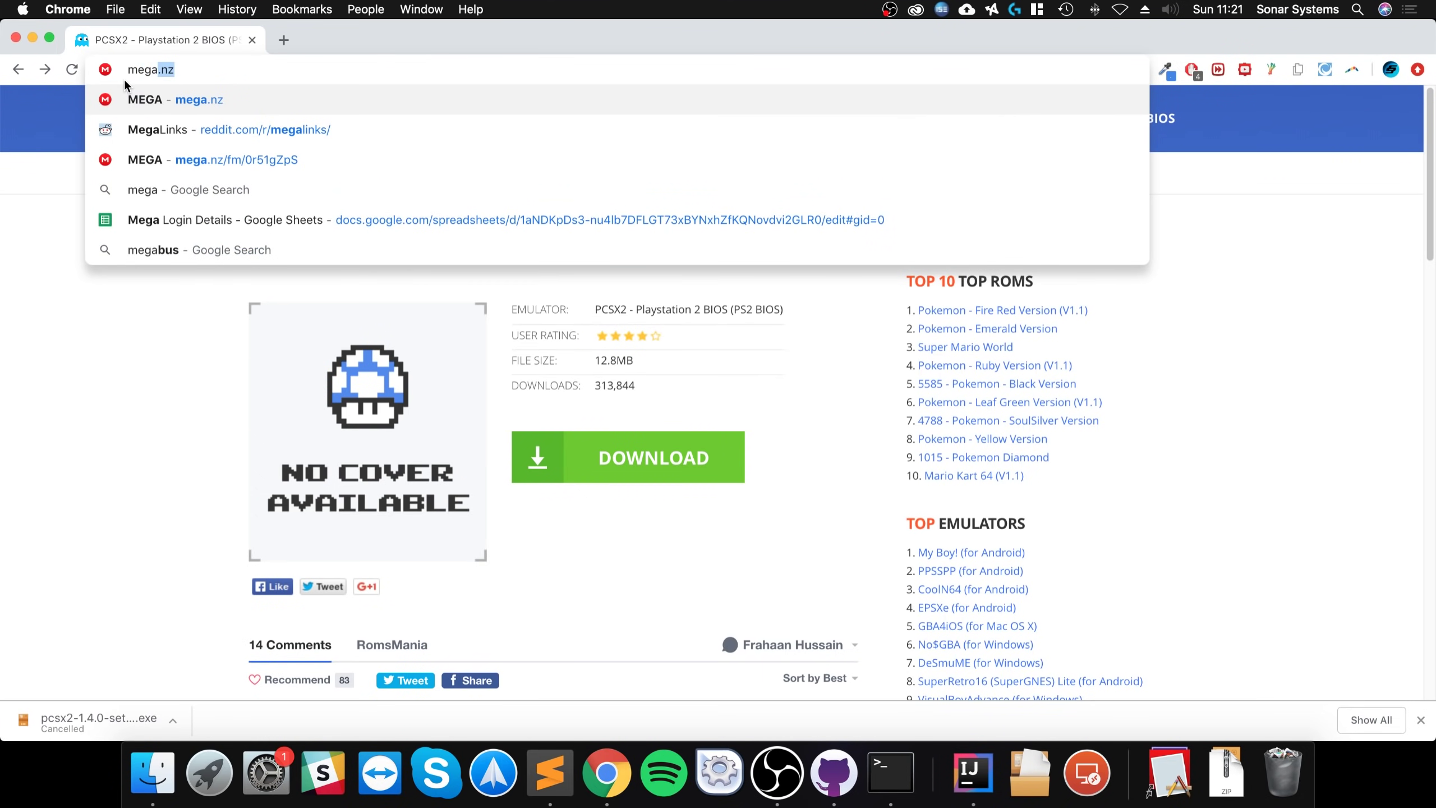
text(.nz)
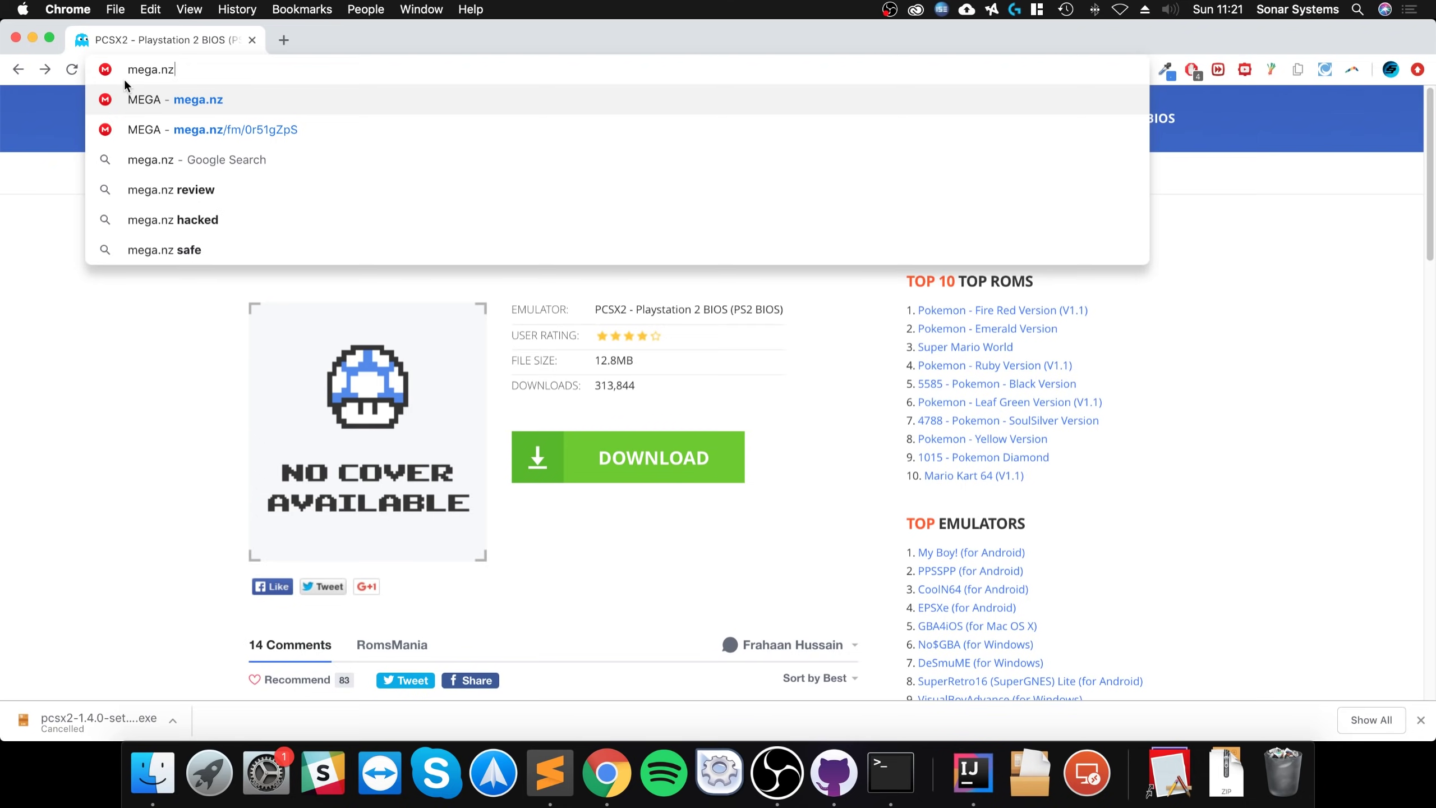
text(/#)
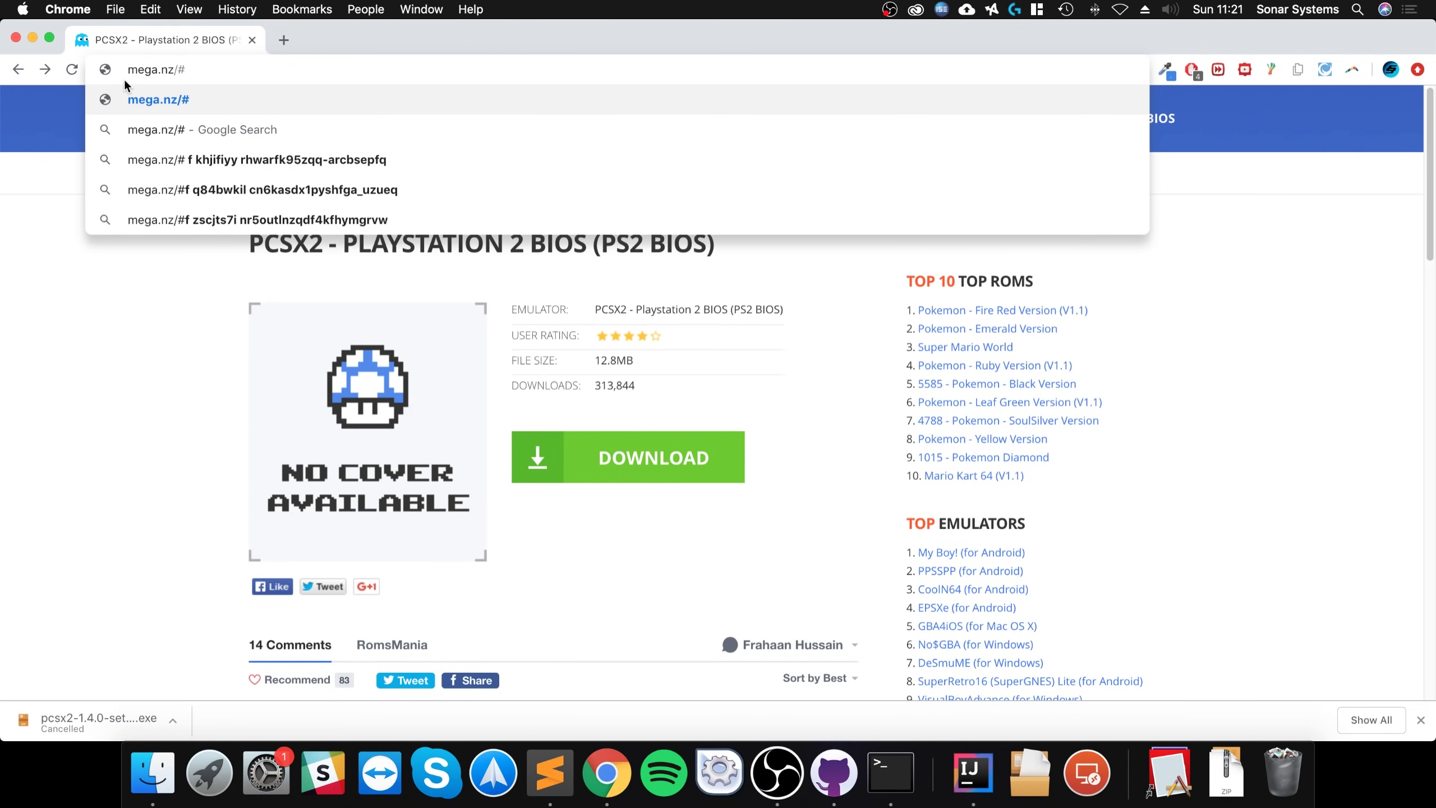
text(!)
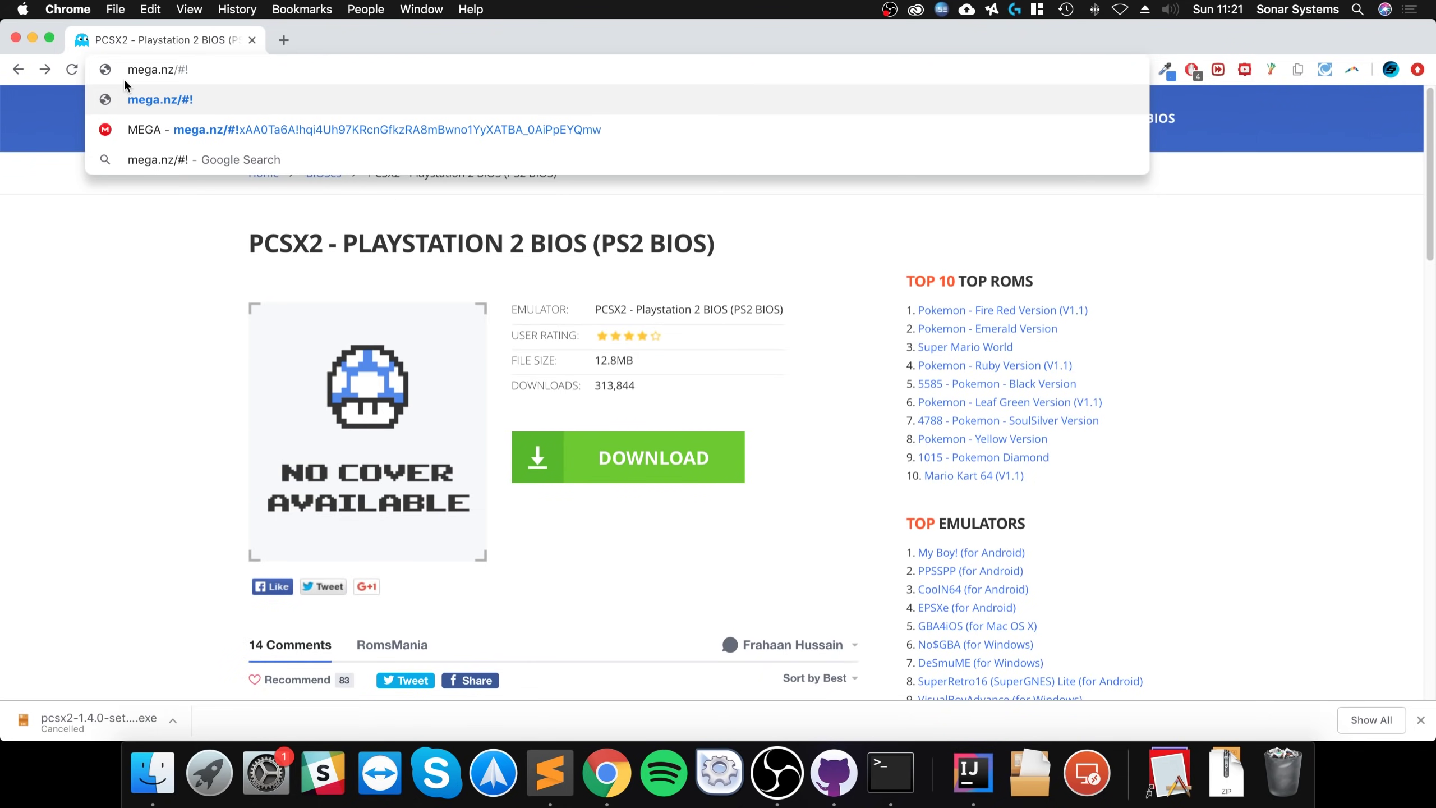
key(Down)
key(Return)
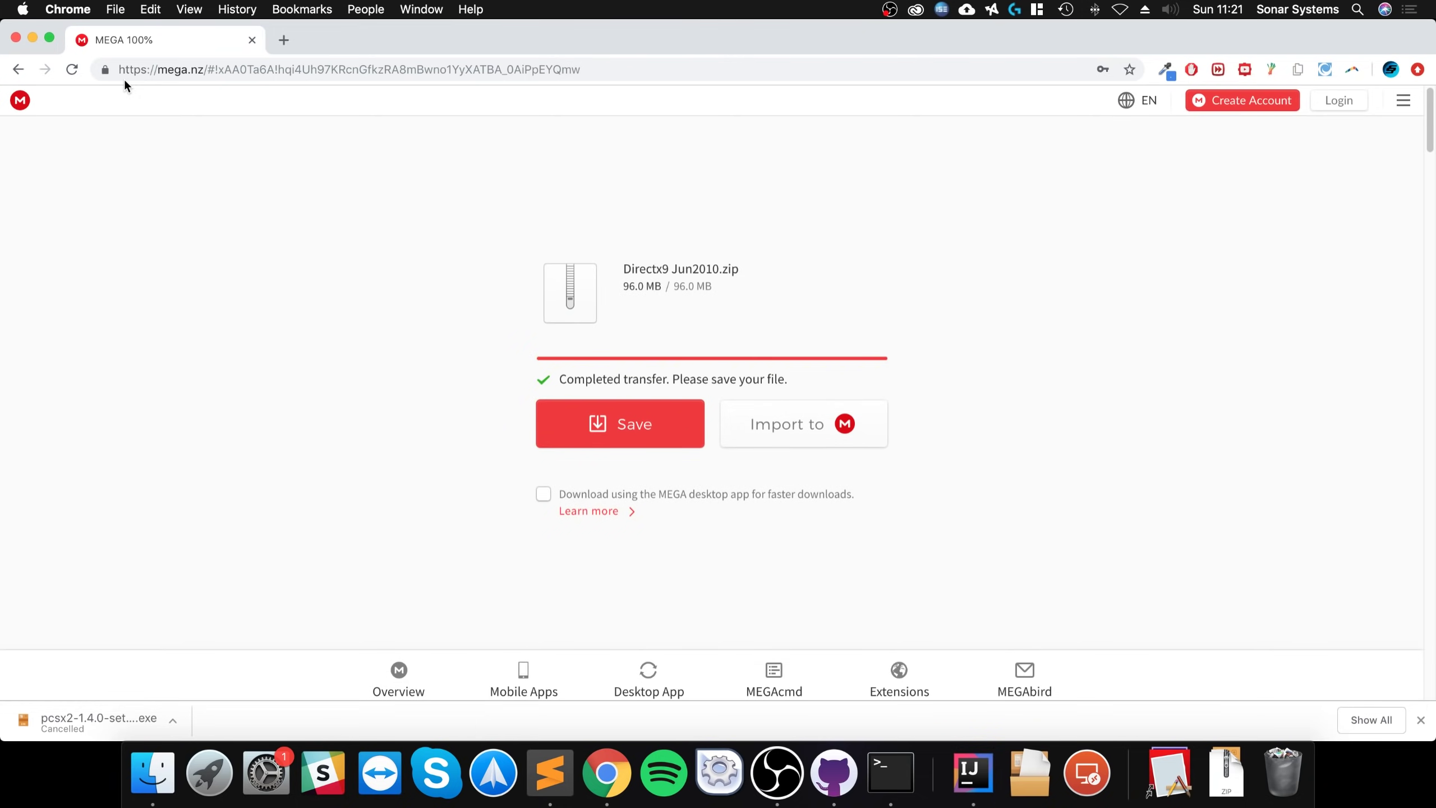
drag(158, 69, 702, 92)
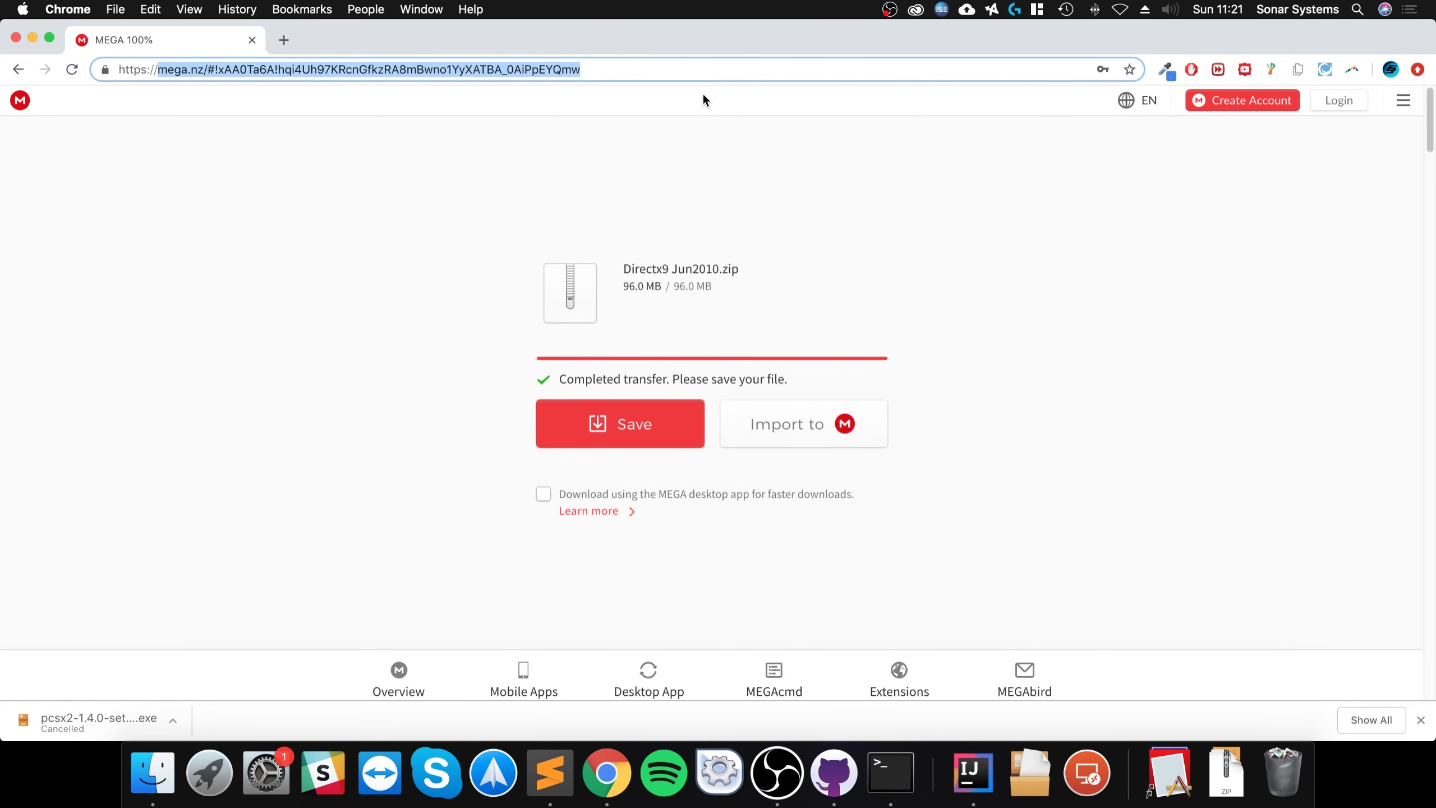
Save Directx9 Jun2010.zip (96 MB) from MEGA to the browser's downloads.
click(598, 445)
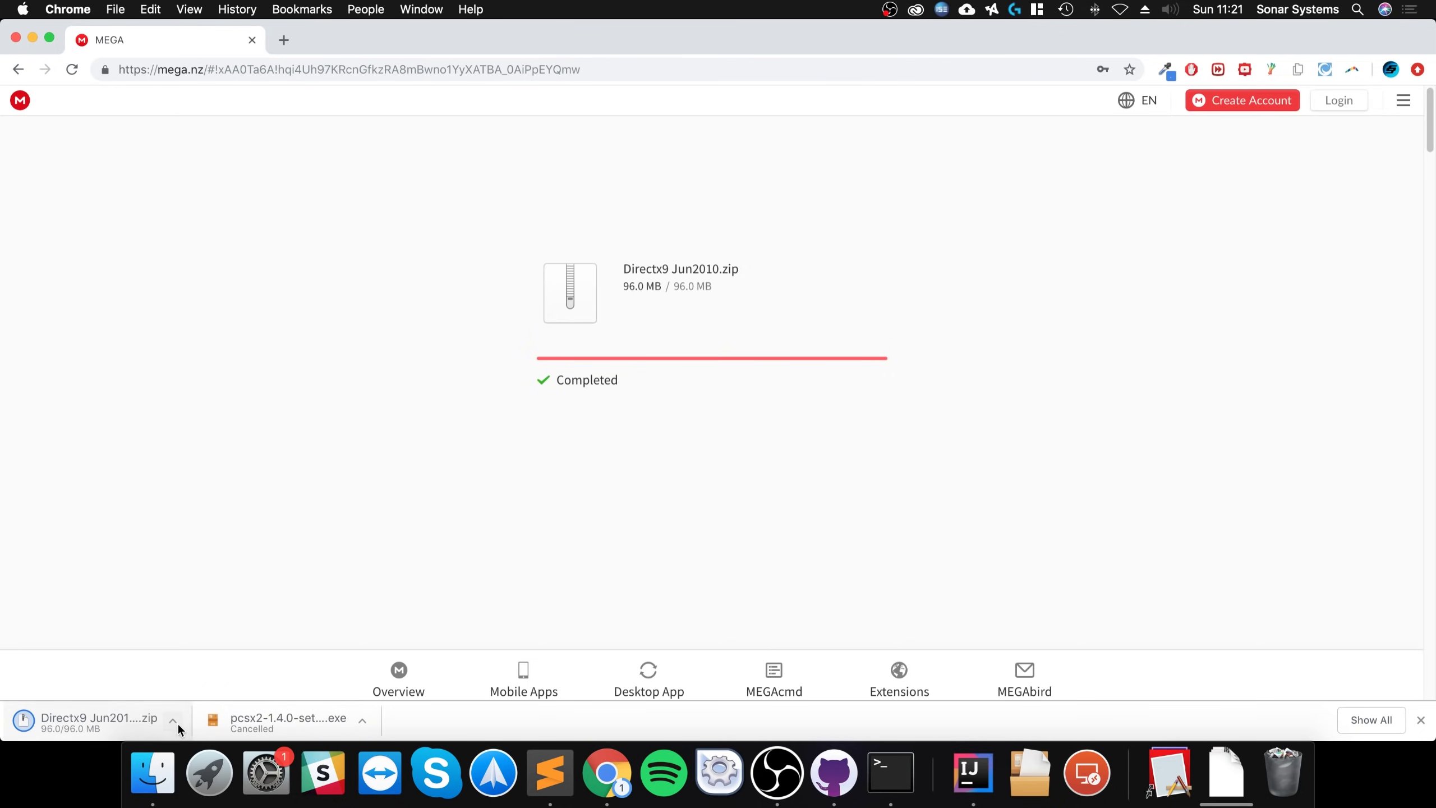
click(173, 721)
click(215, 559)
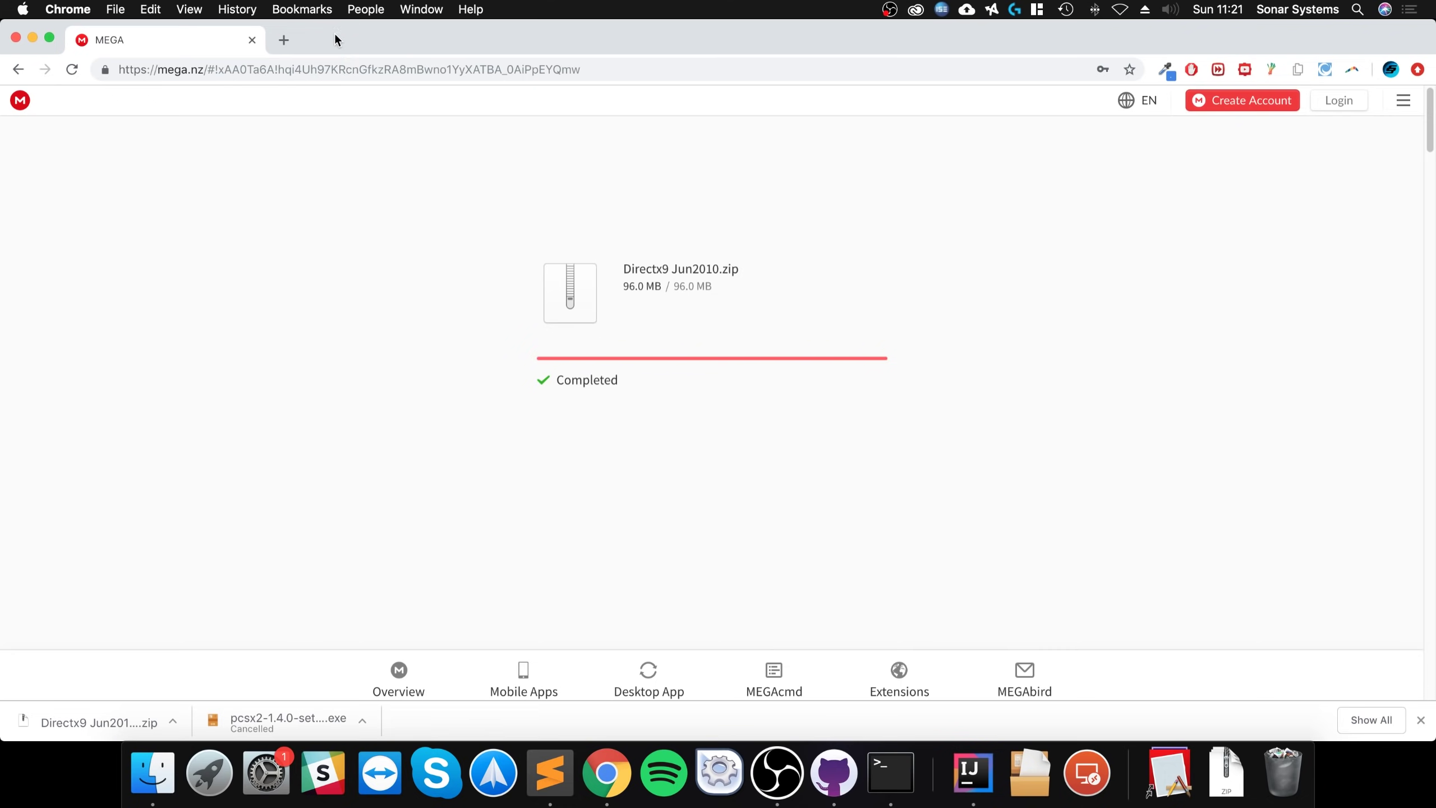
click(232, 66)
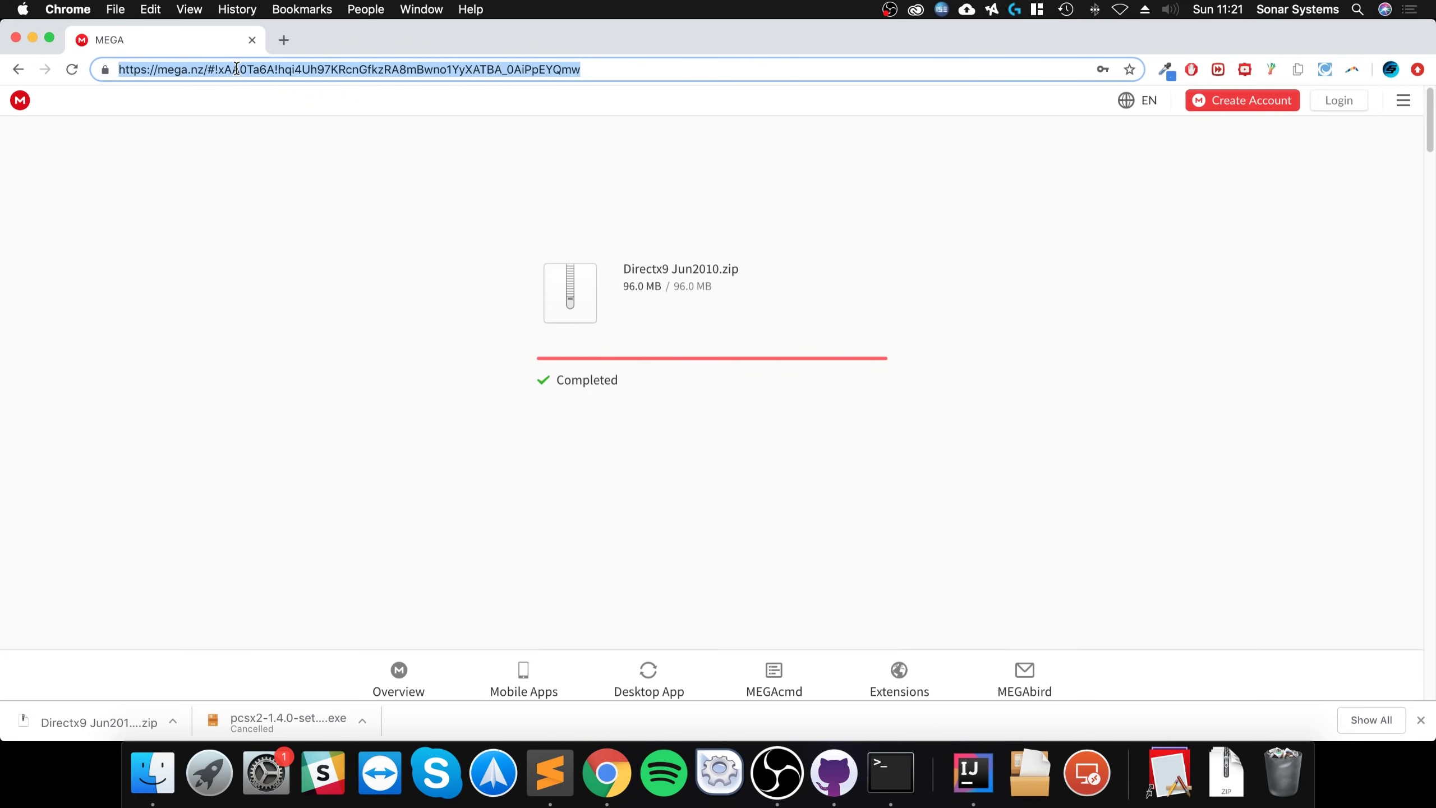
Search for 'wine mac' and open the WineHQ website.
text(wine)
key(Return)
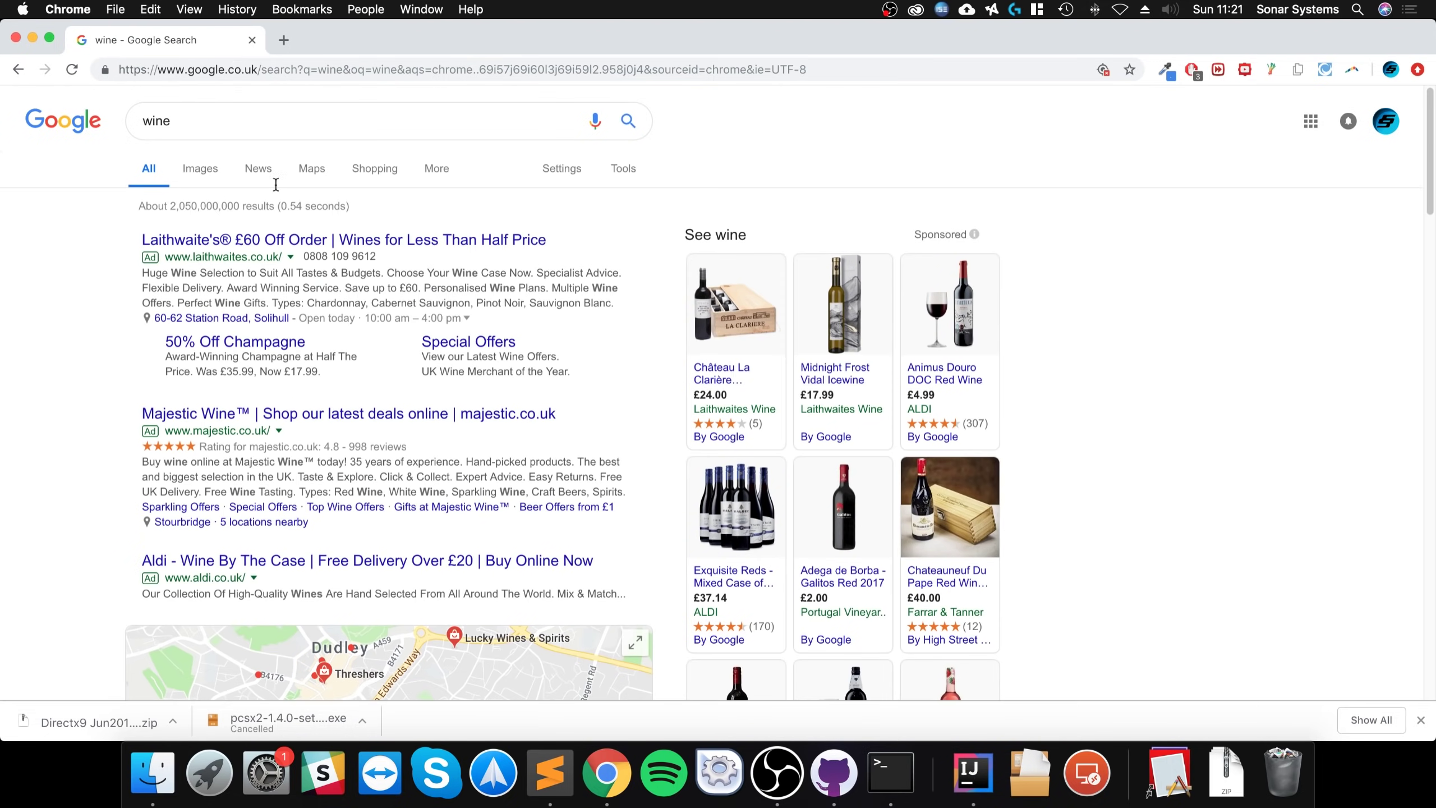
click(247, 127)
text(mac)
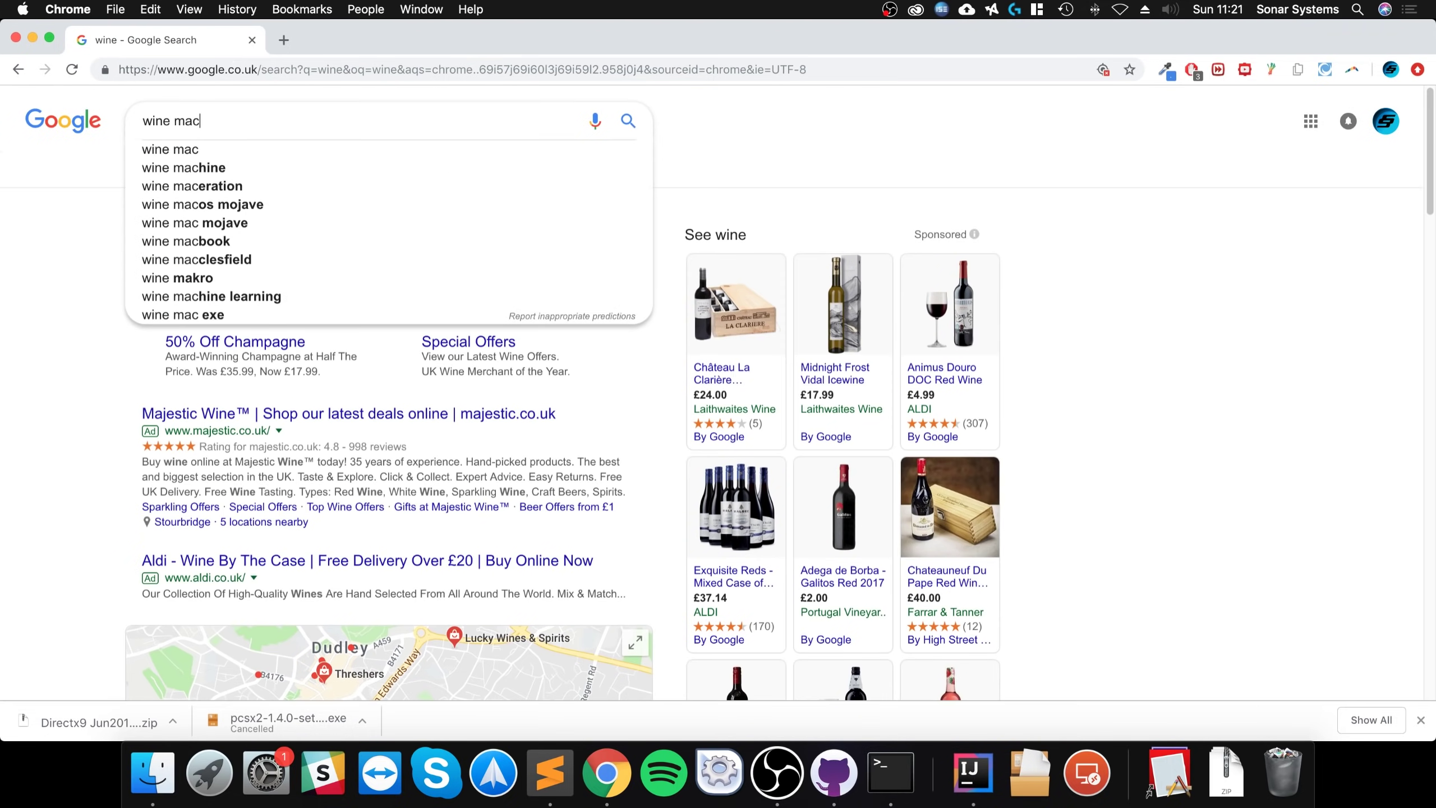
key(Return)
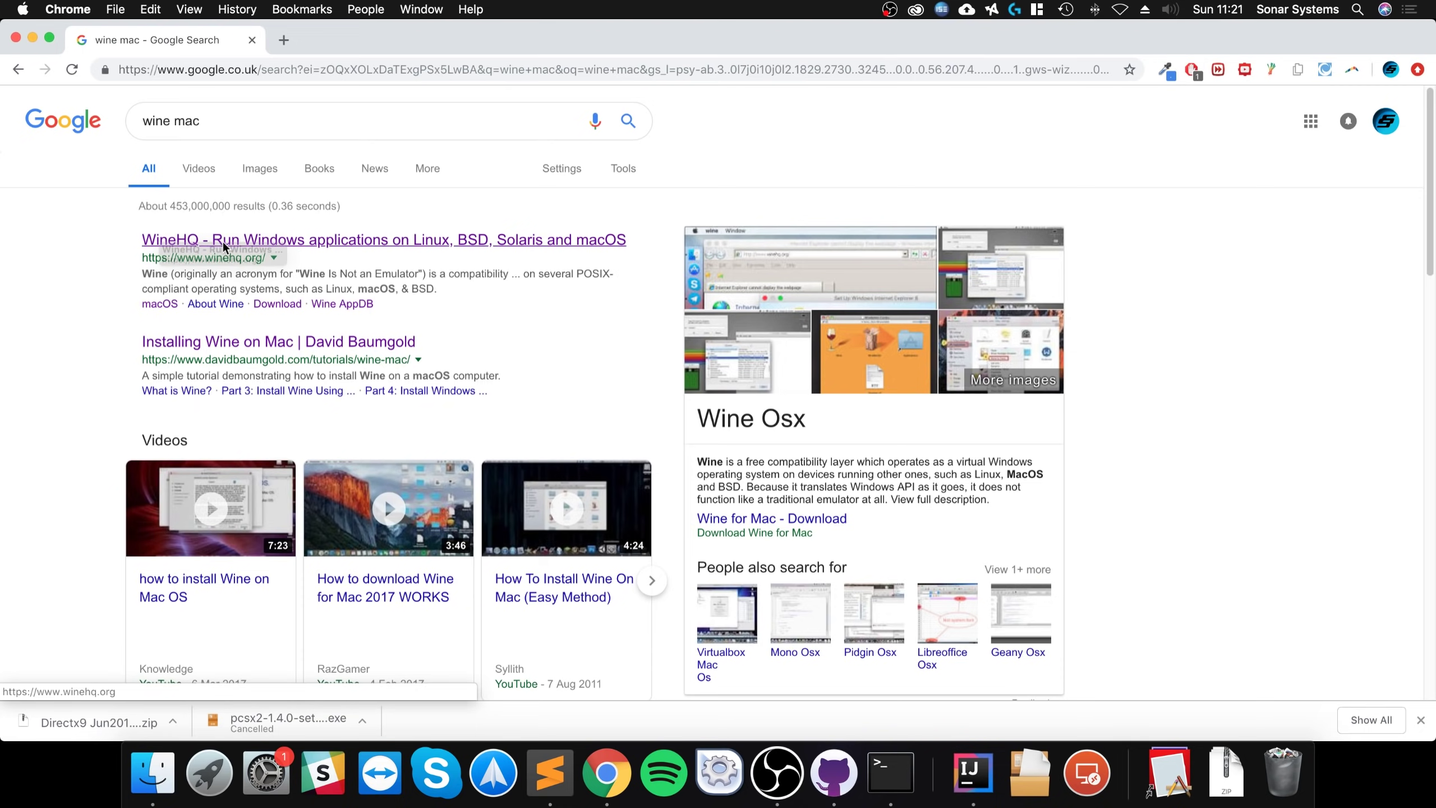
click(283, 240)
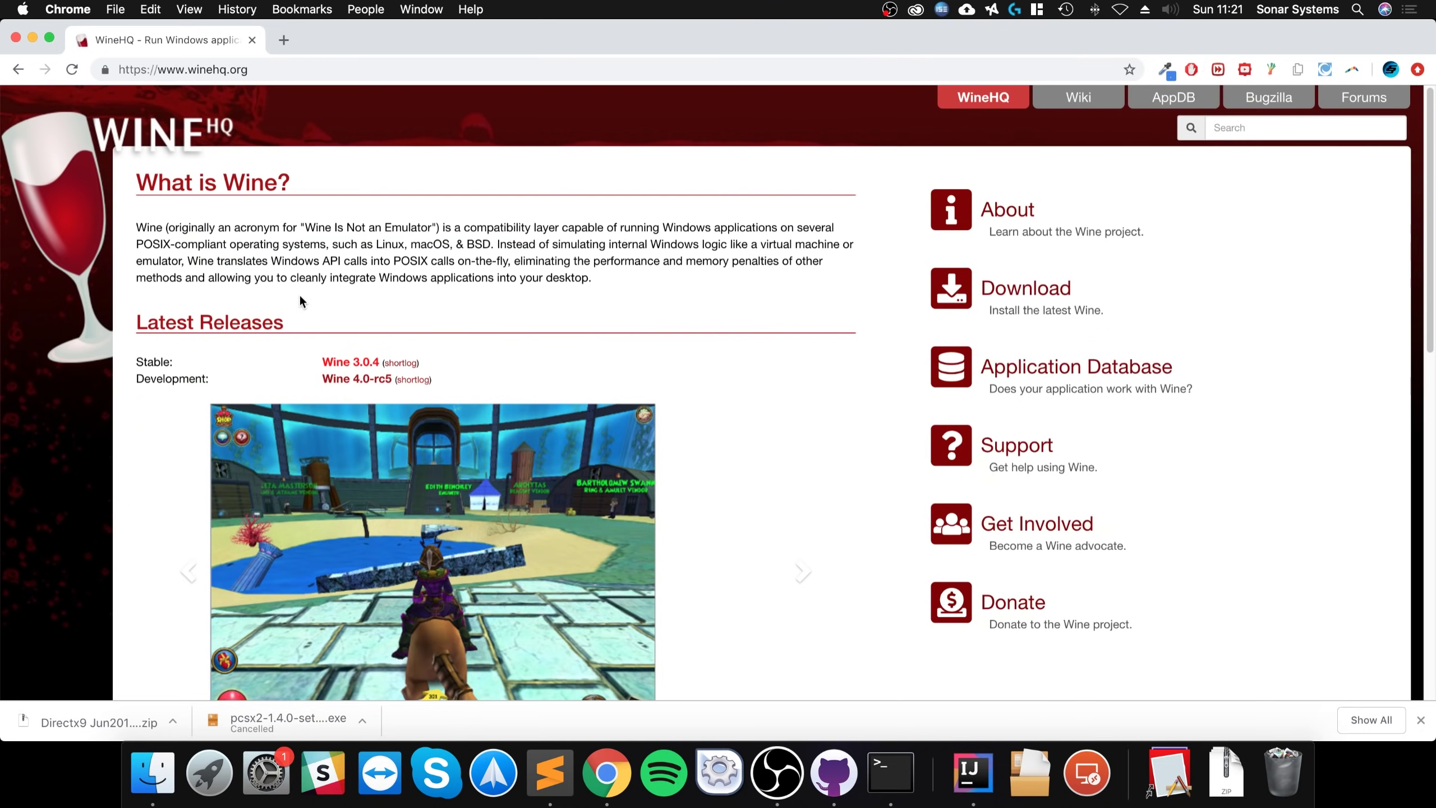
Go from the Wine 3.0.4 announcement to the macOS packages on the dl.winehq.org server.
click(338, 364)
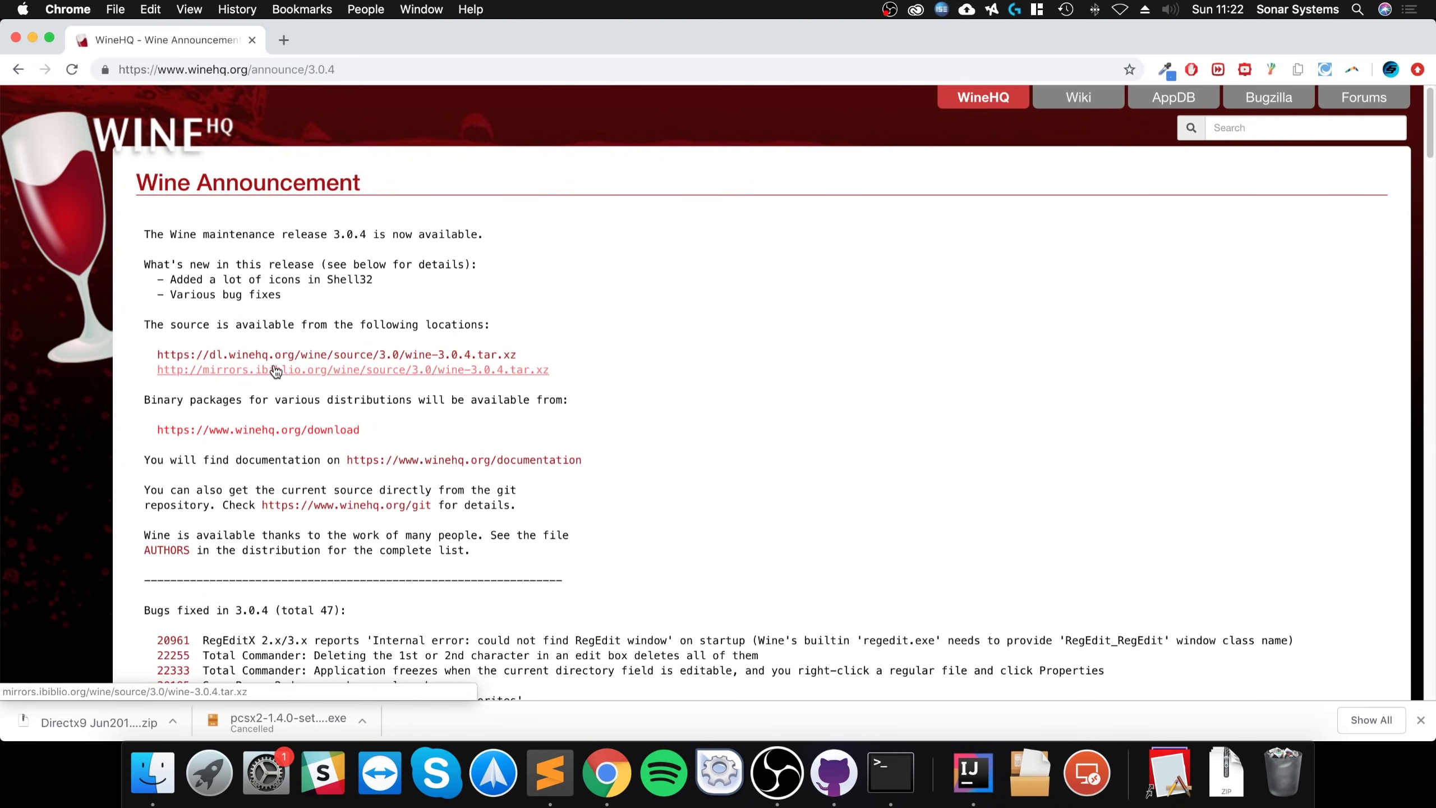
click(247, 430)
scroll(277, 464, down, 5)
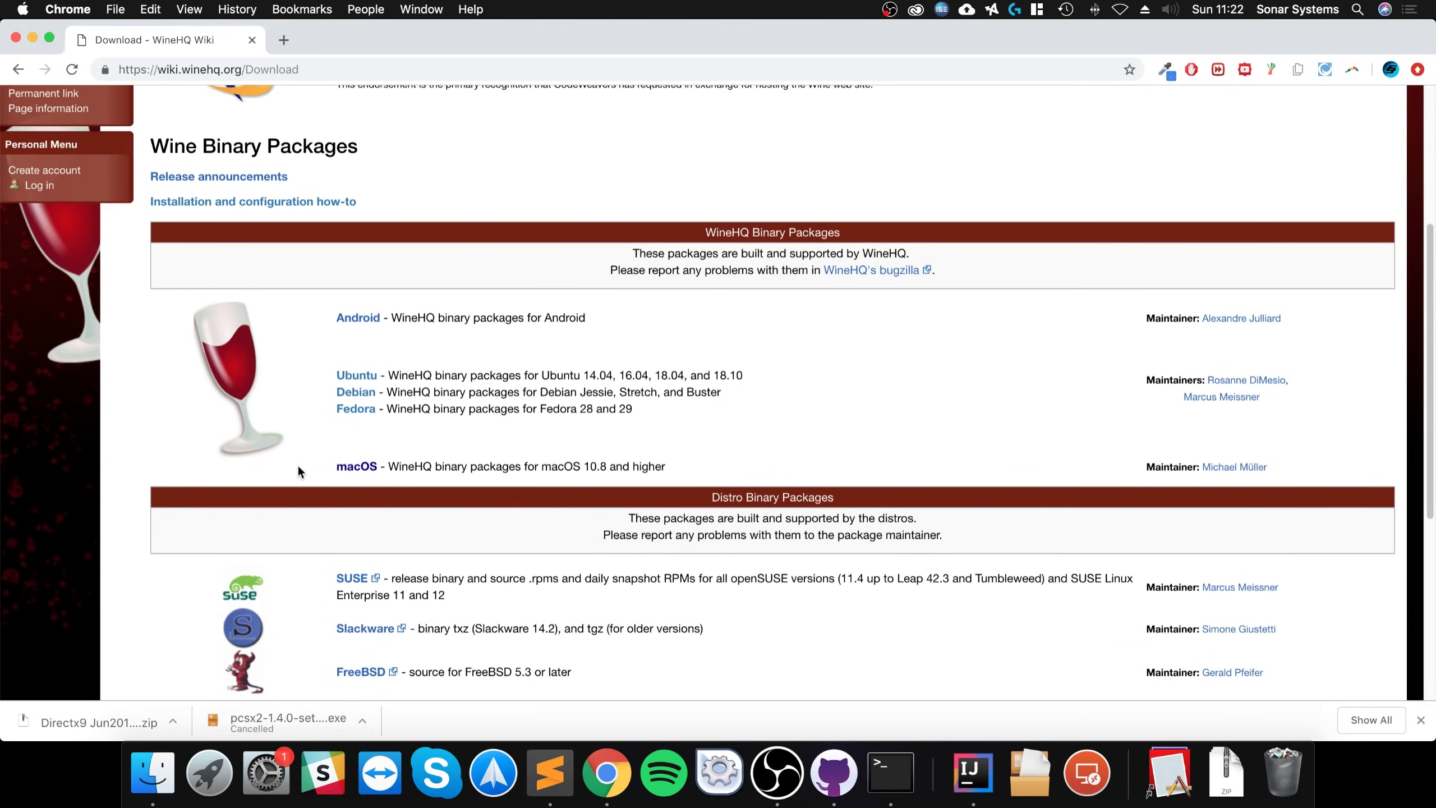
click(353, 467)
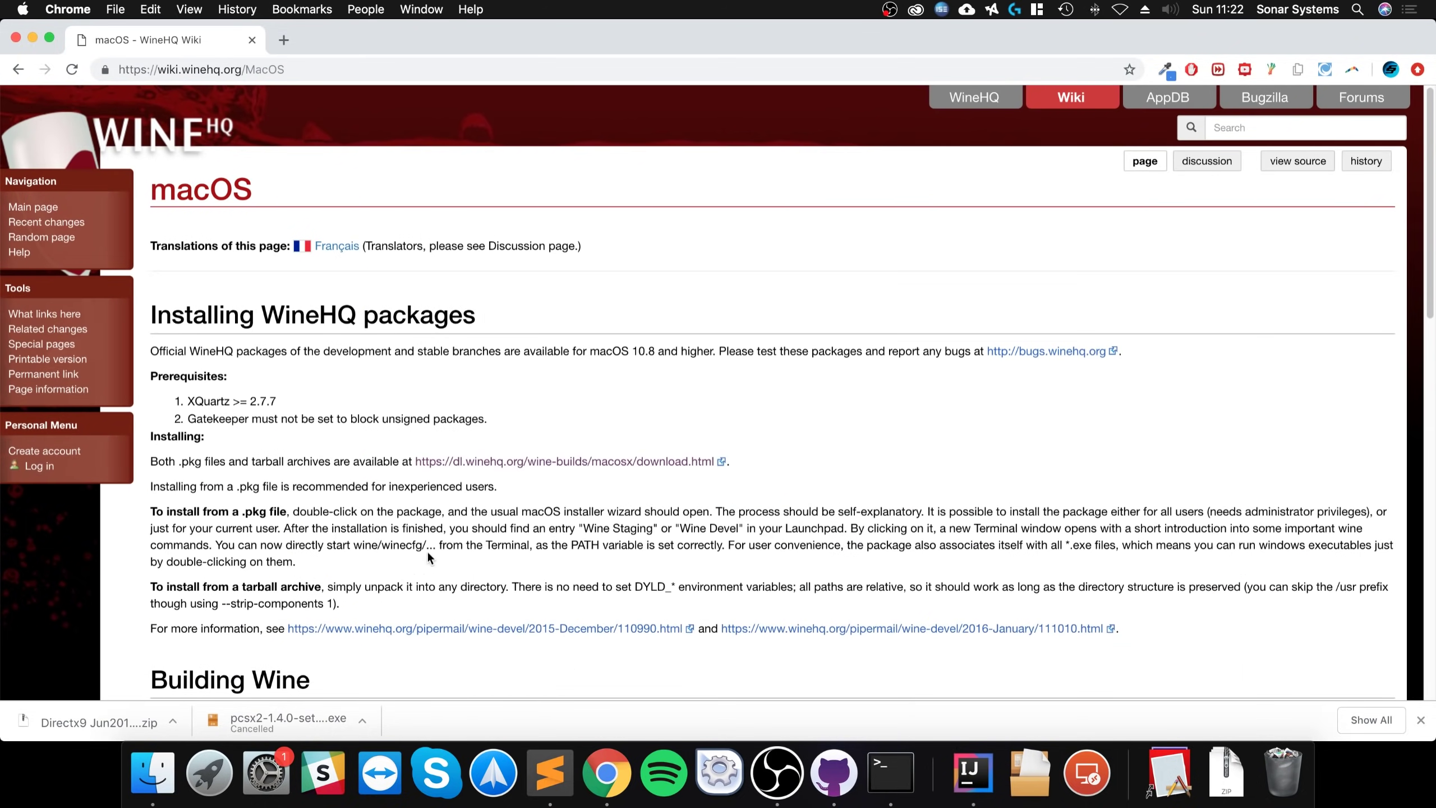
click(490, 468)
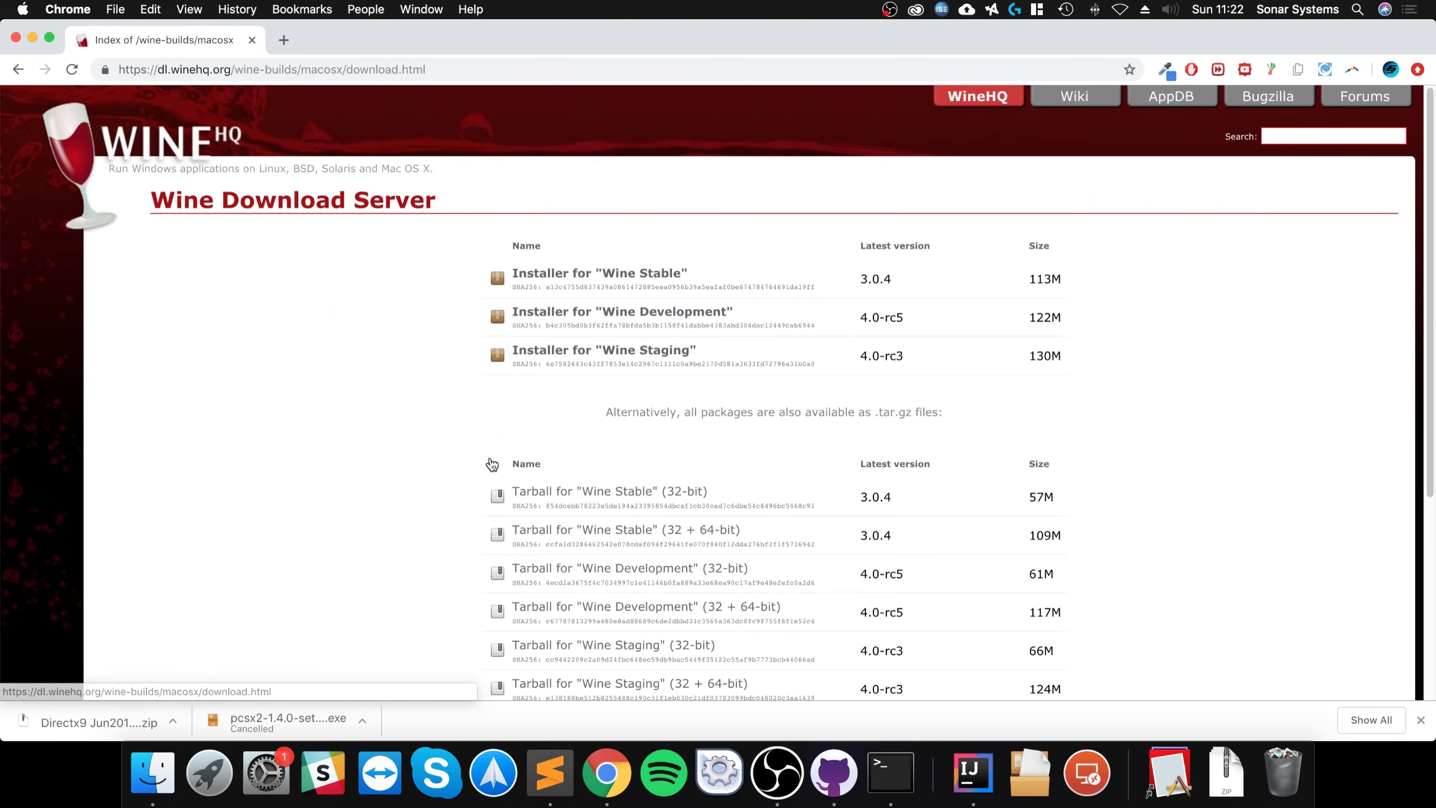
Start the Wine Stable installer download, cancel it, and hide Chrome to show the downloads.
click(571, 273)
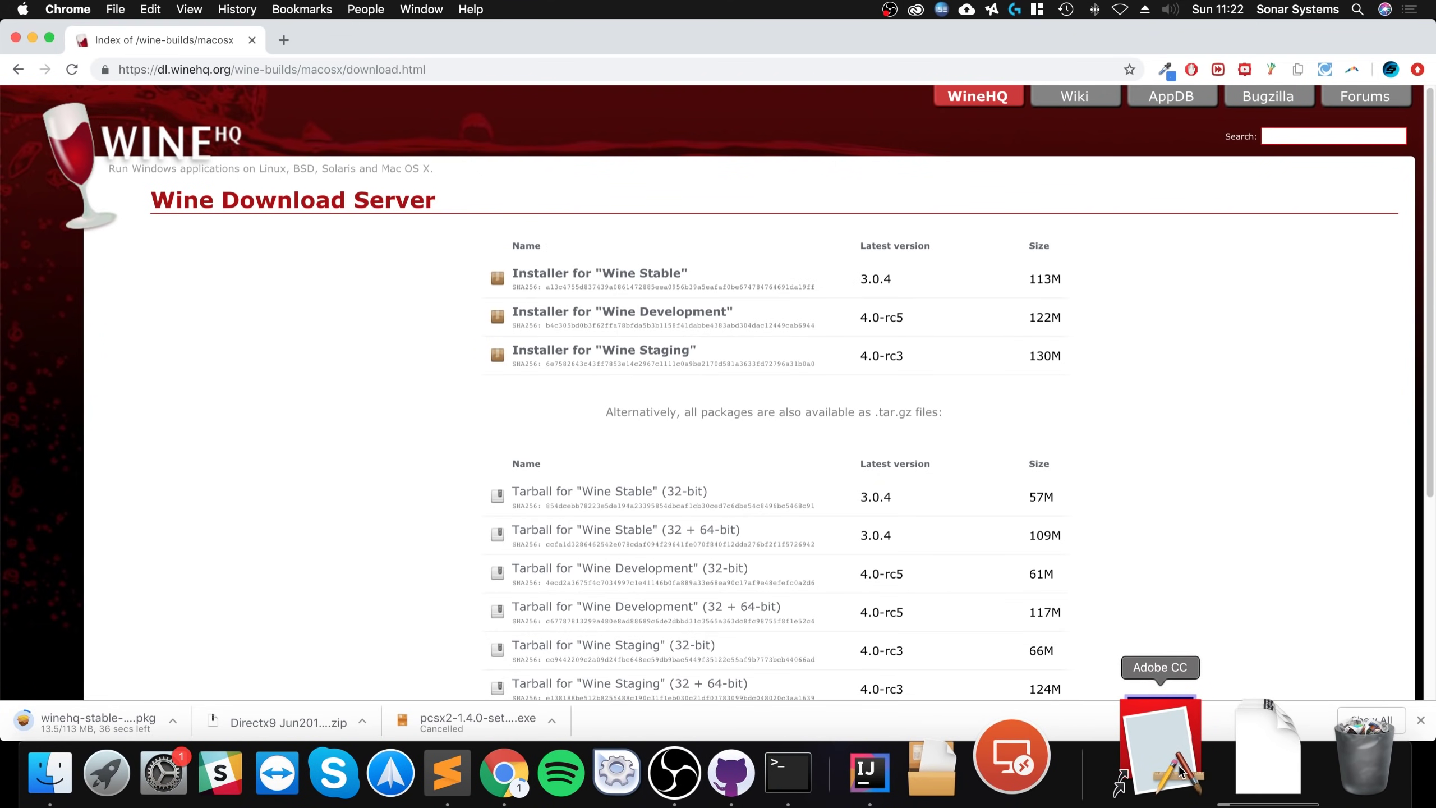
click(1218, 763)
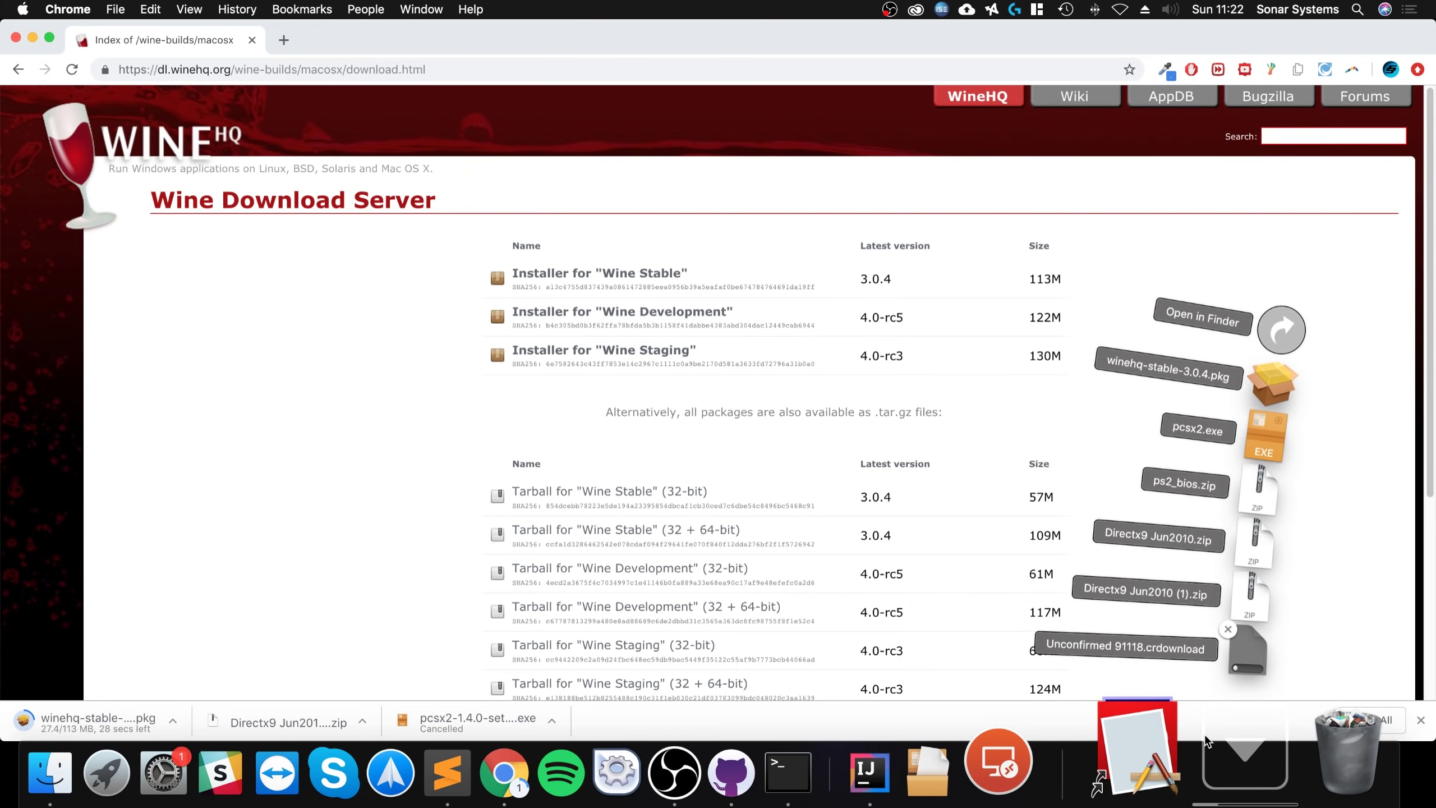
click(175, 721)
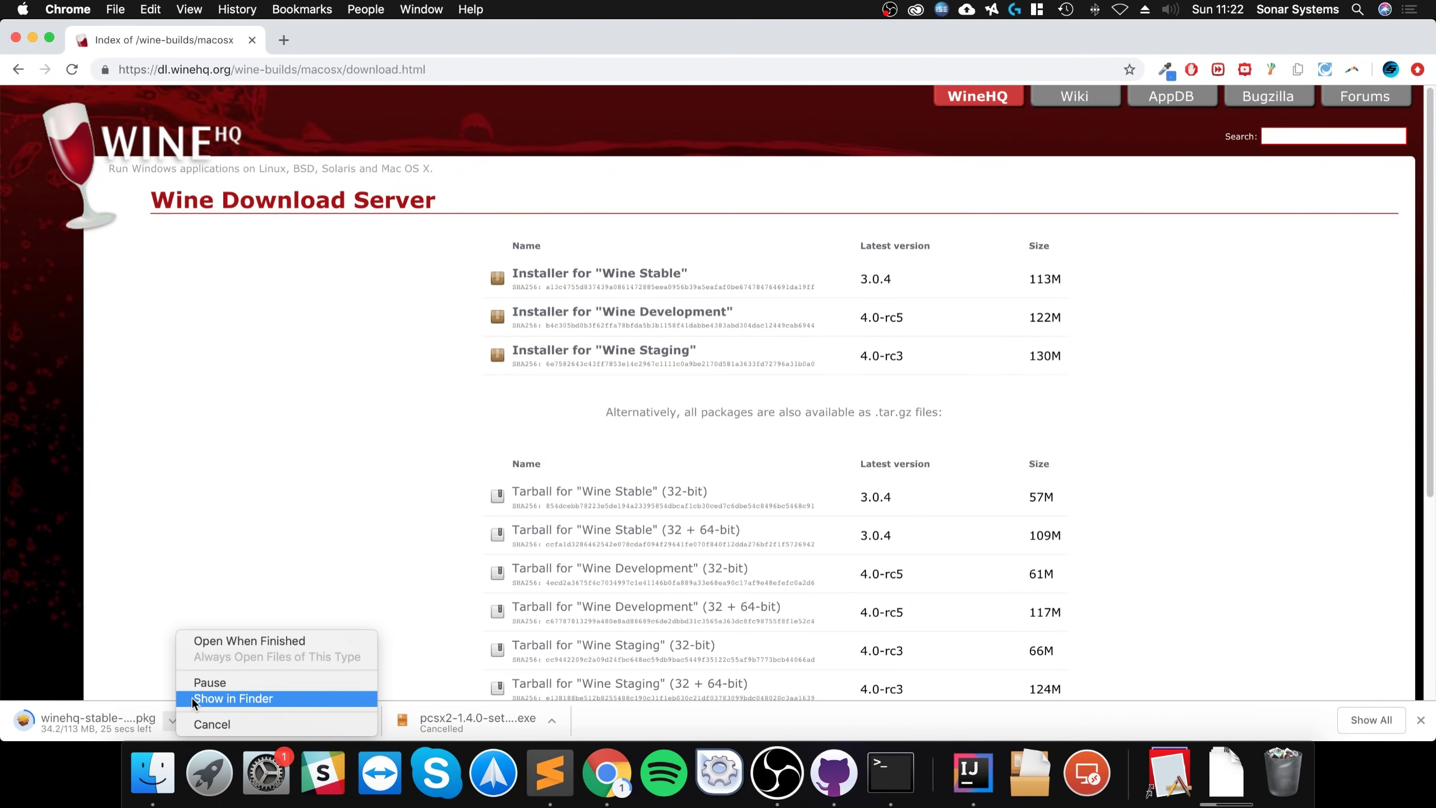
click(210, 725)
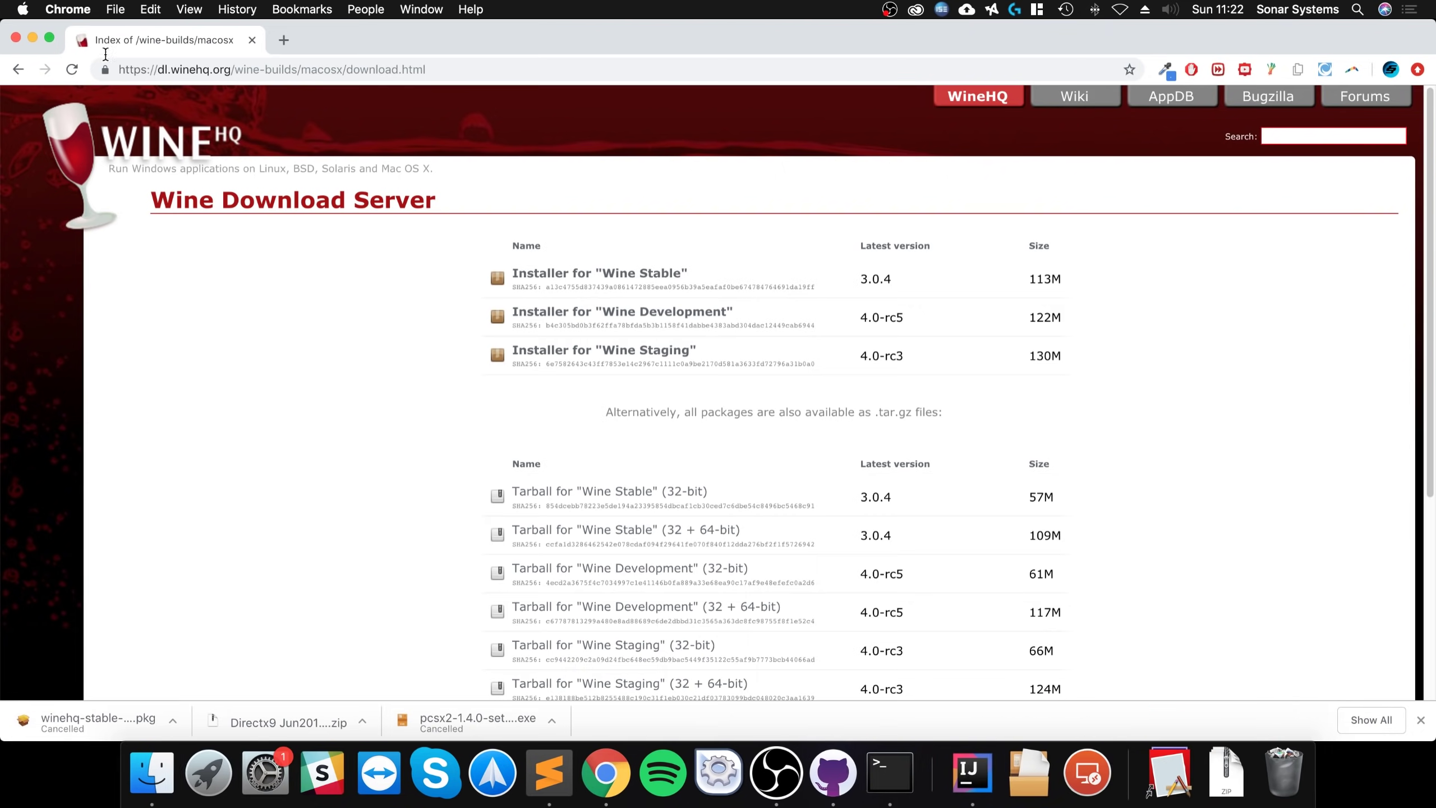
key(F11)
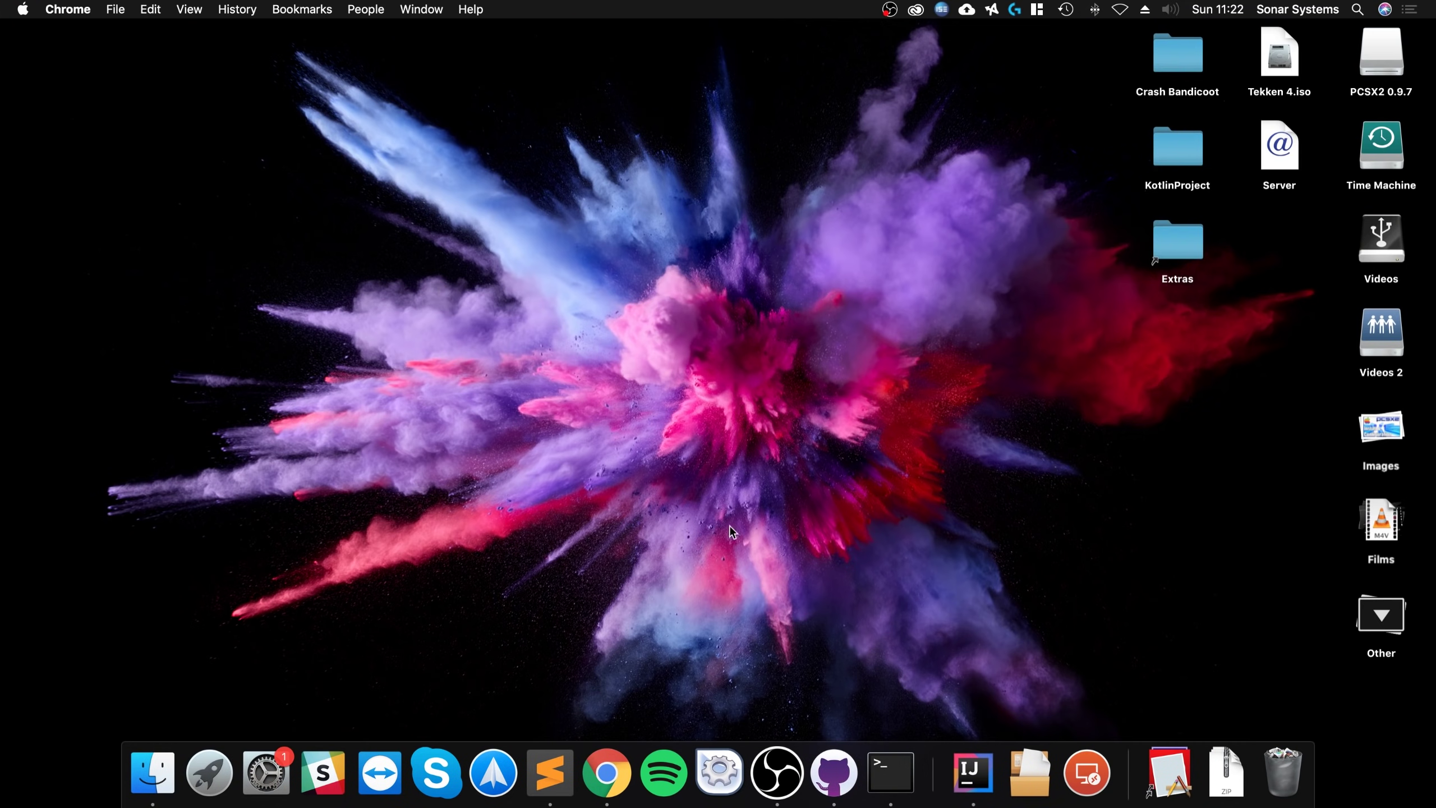
click(1225, 772)
Open winehq-stable-3.0.4.pkg from Downloads, advance to Installation Type, then quit the Installer.
click(1266, 396)
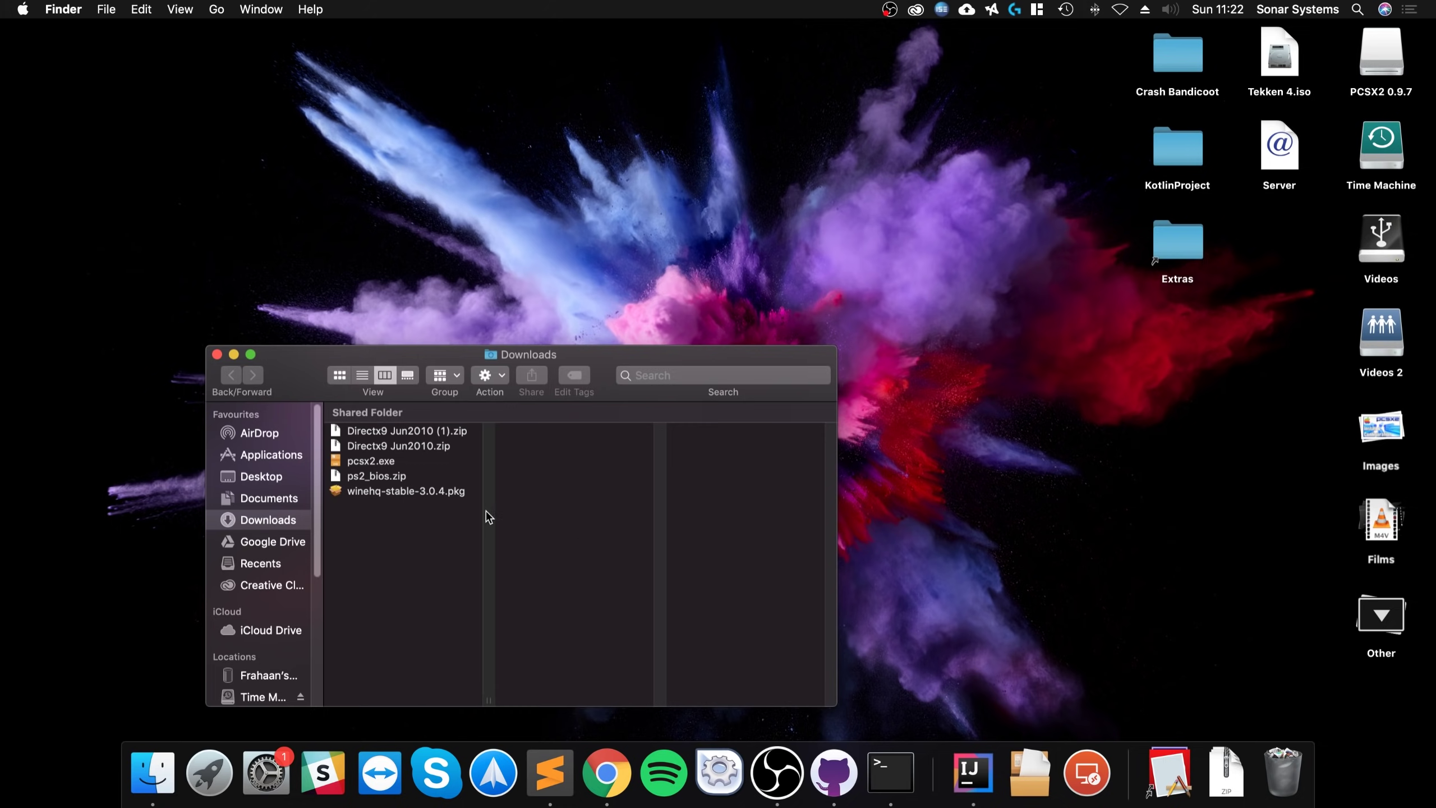
double_click(435, 490)
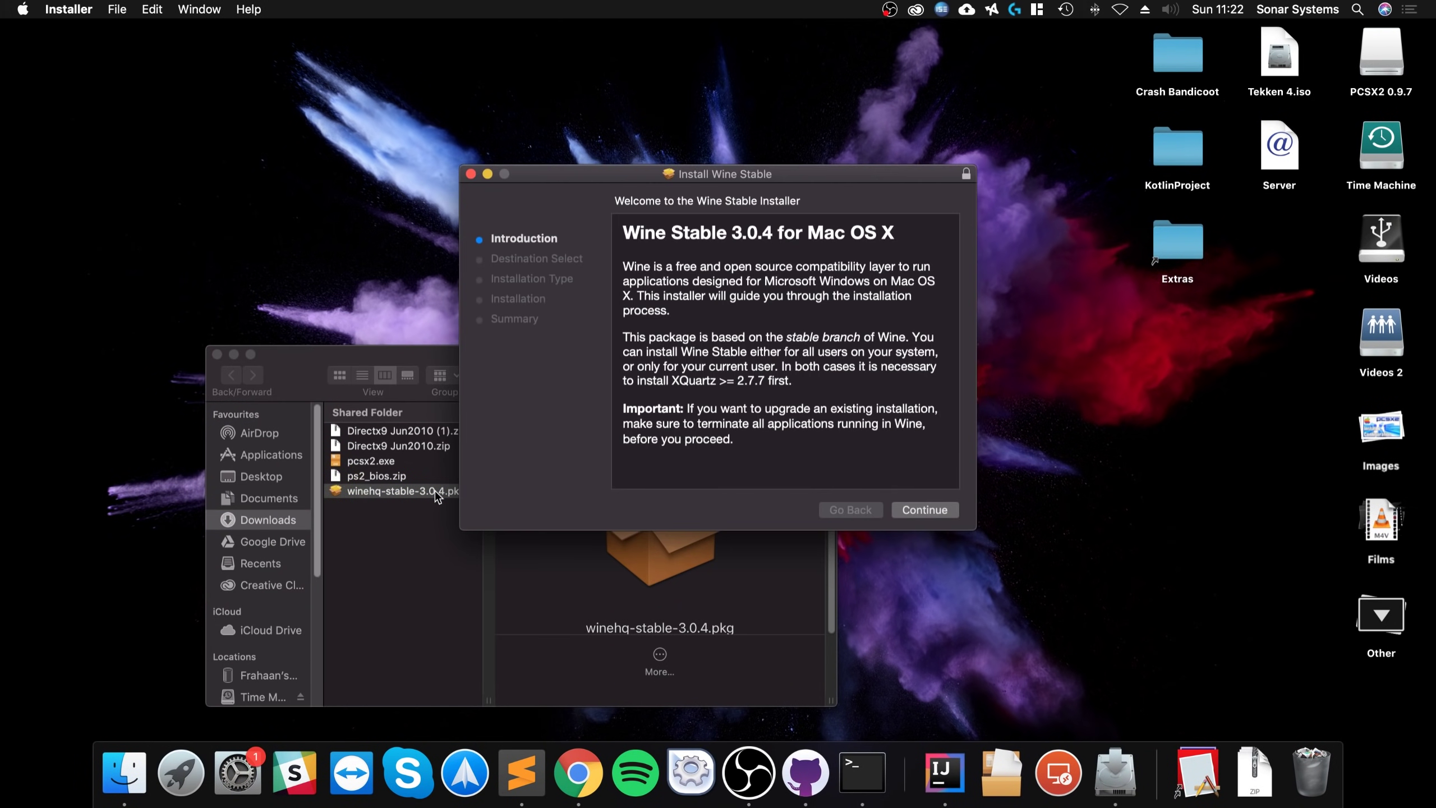
click(948, 509)
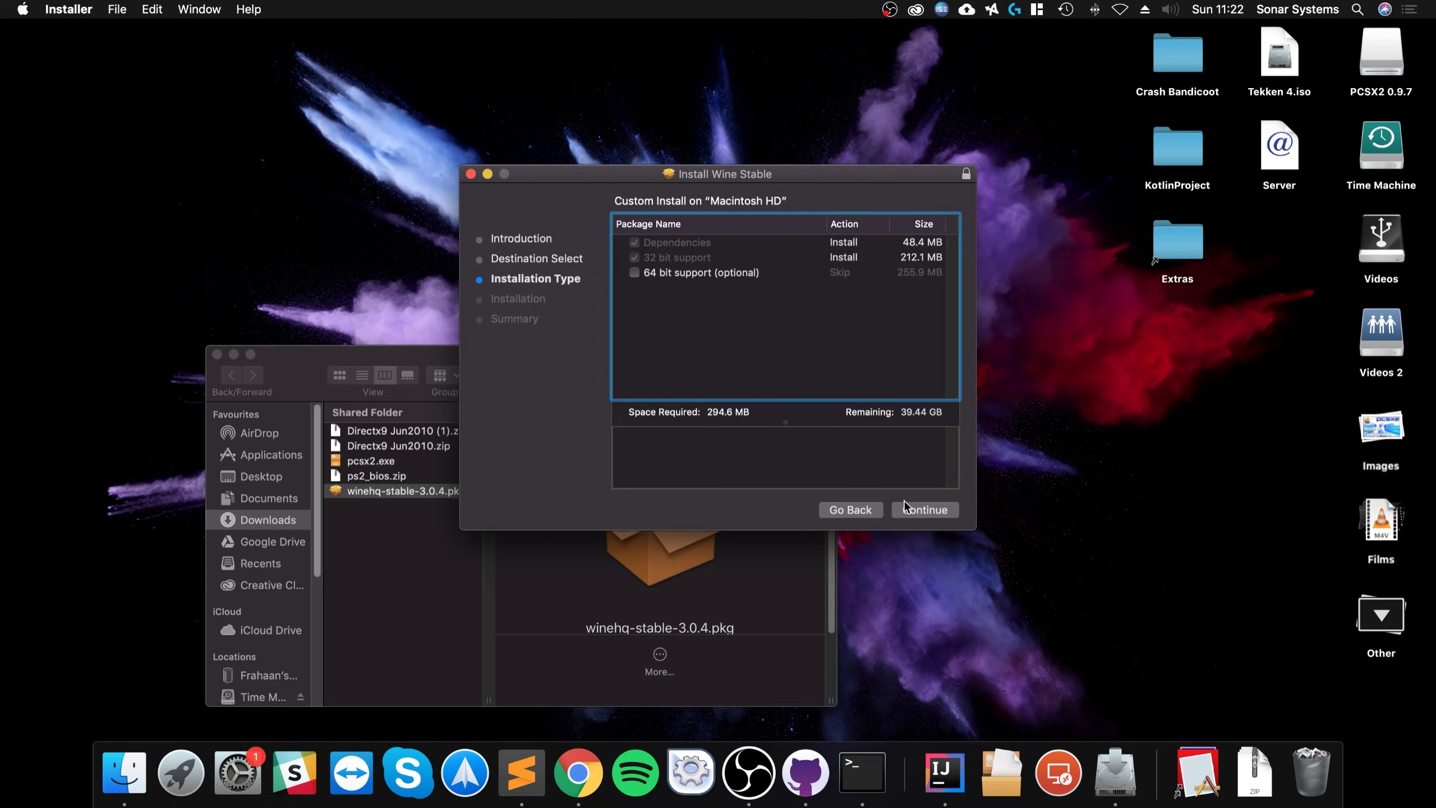
click(471, 174)
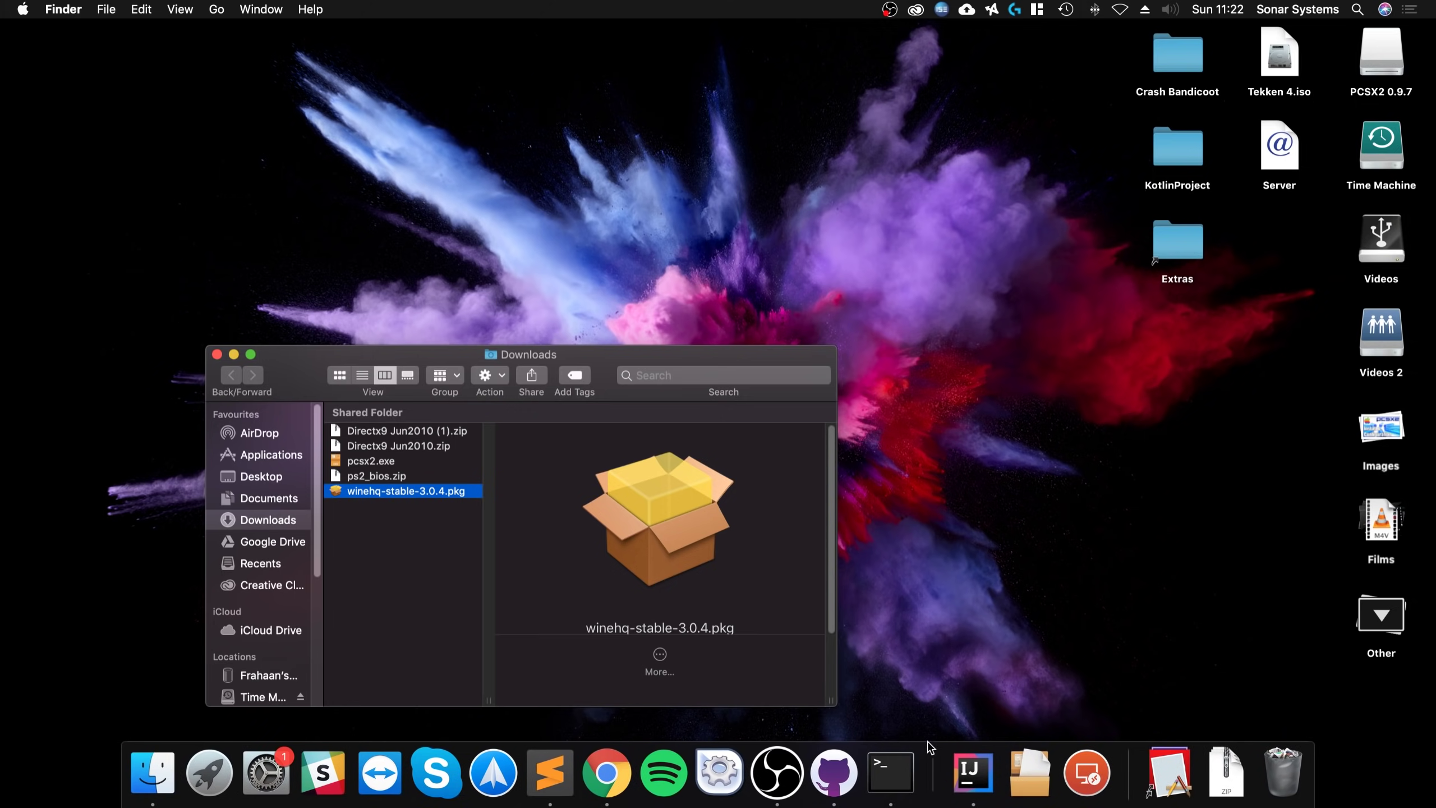
Run wine in a new Terminal window to confirm it is installed.
click(890, 771)
text(wine)
key(Return)
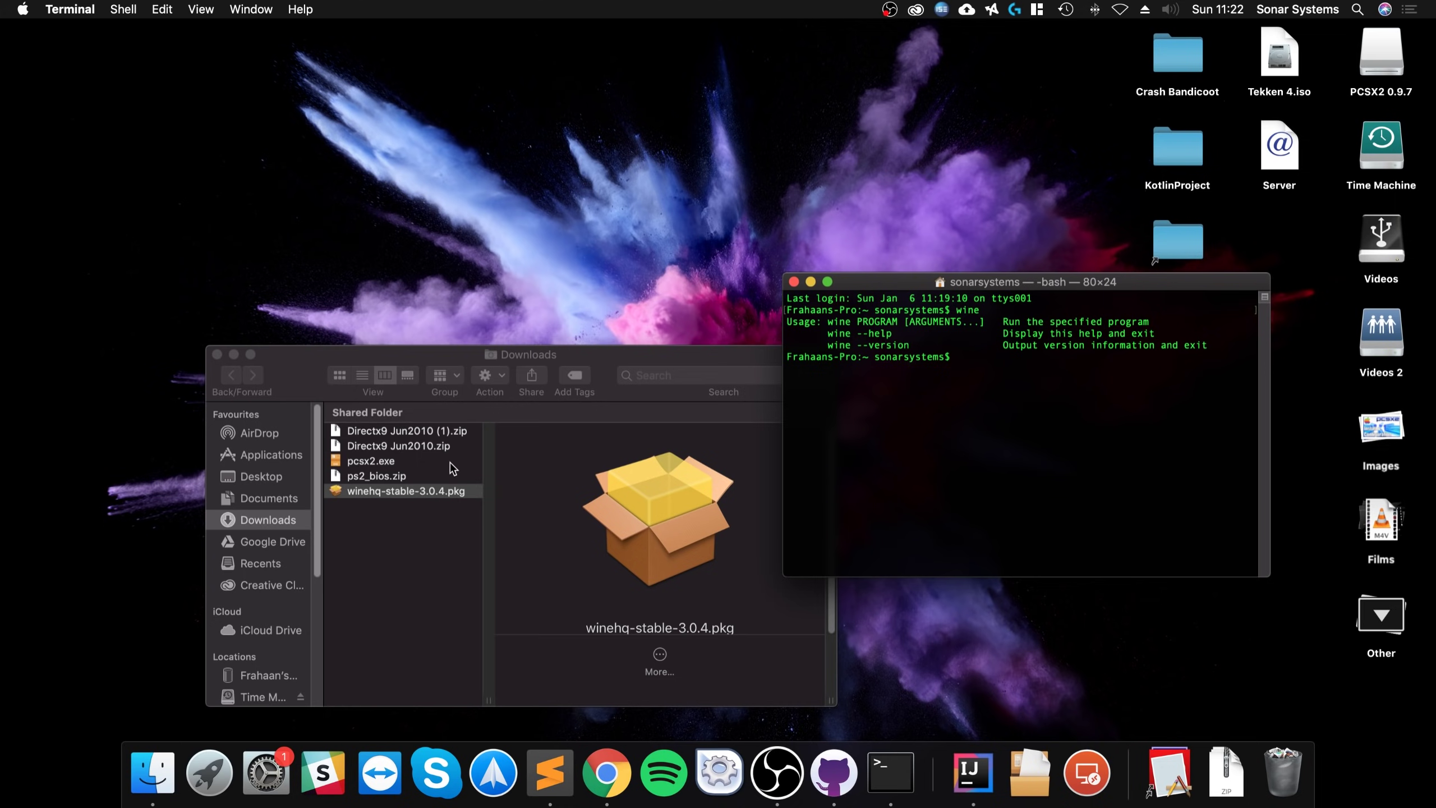
Trash the duplicate DirectX (1) zip and extract Directx9 Jun2010.zip.
drag(425, 437, 1295, 755)
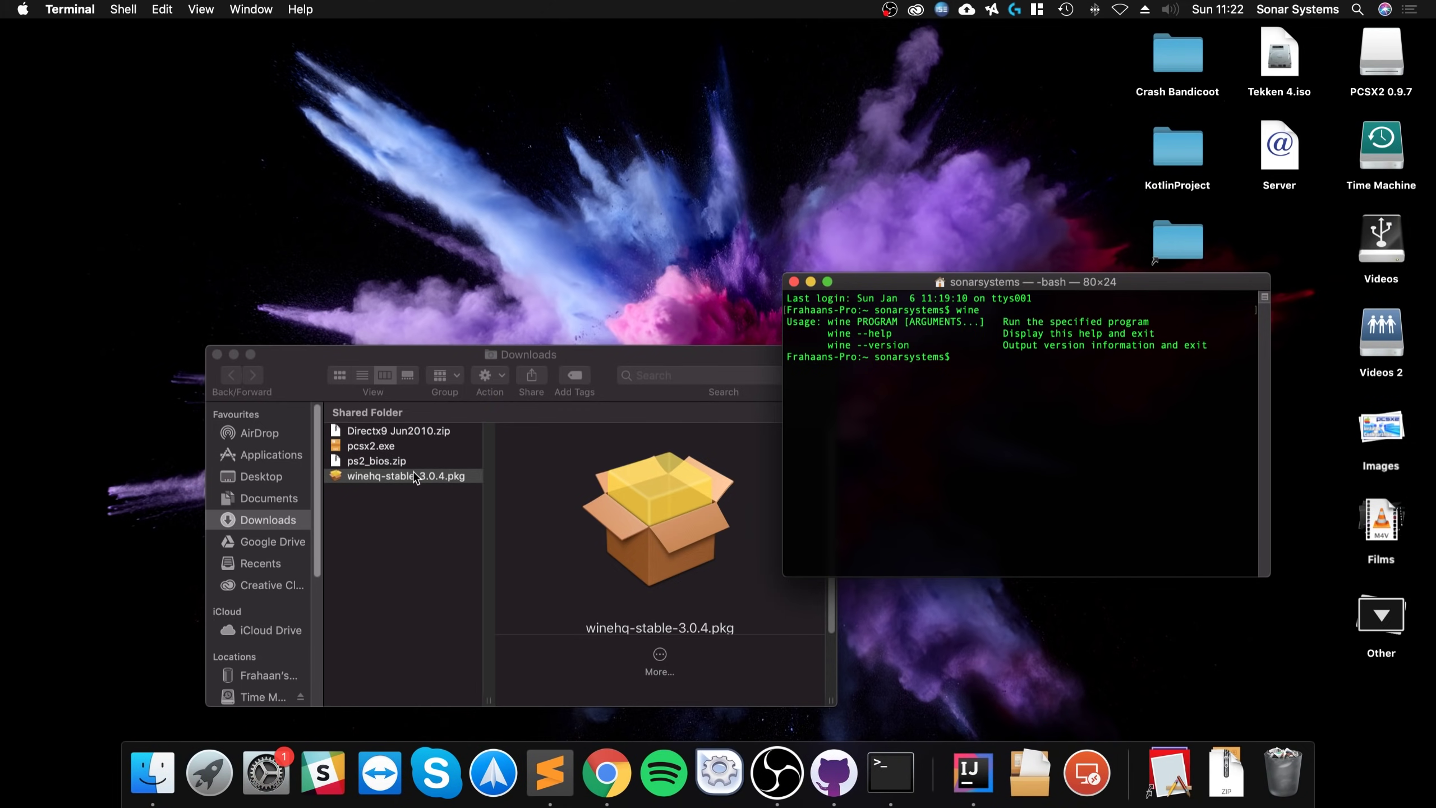
double_click(397, 431)
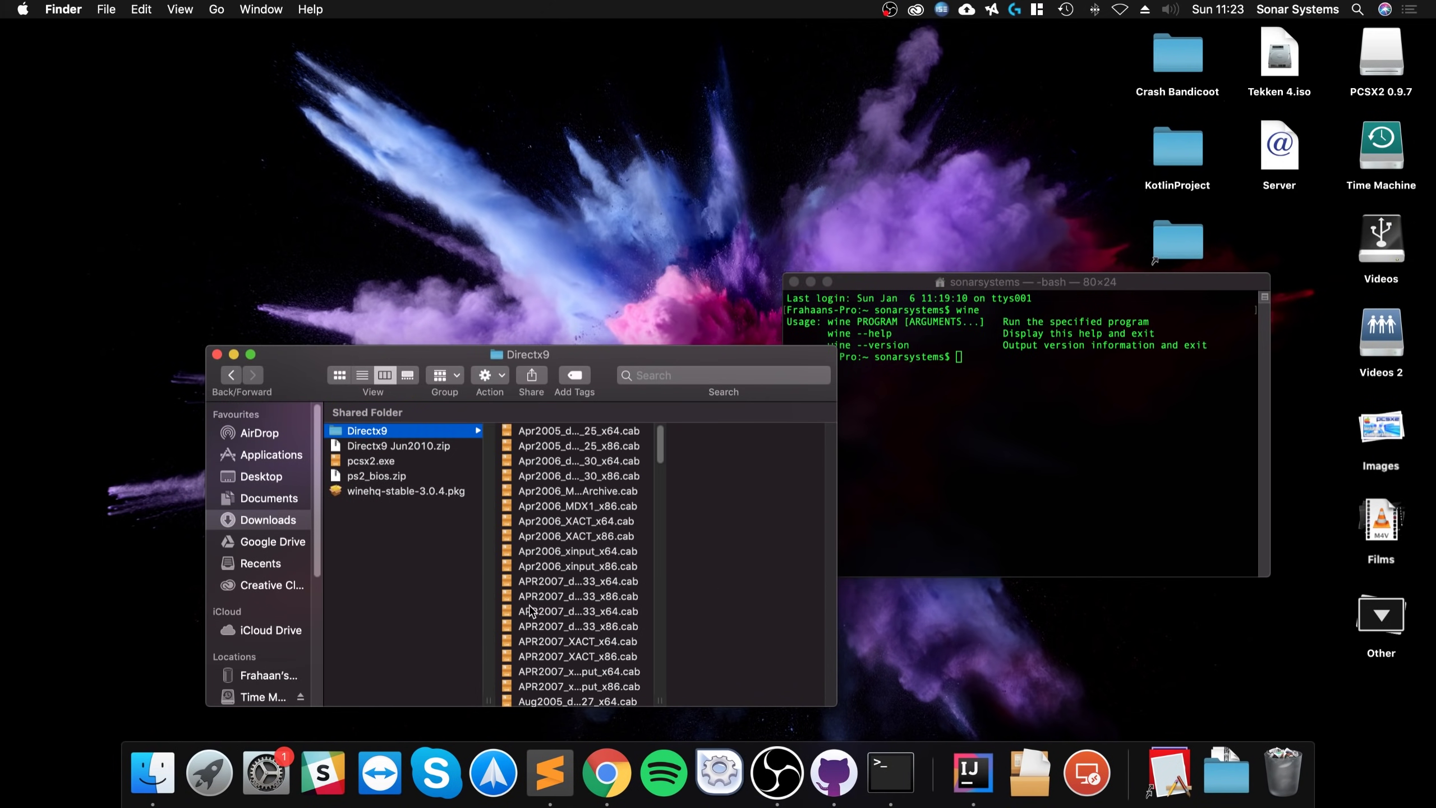
scroll(533, 614, down, 15)
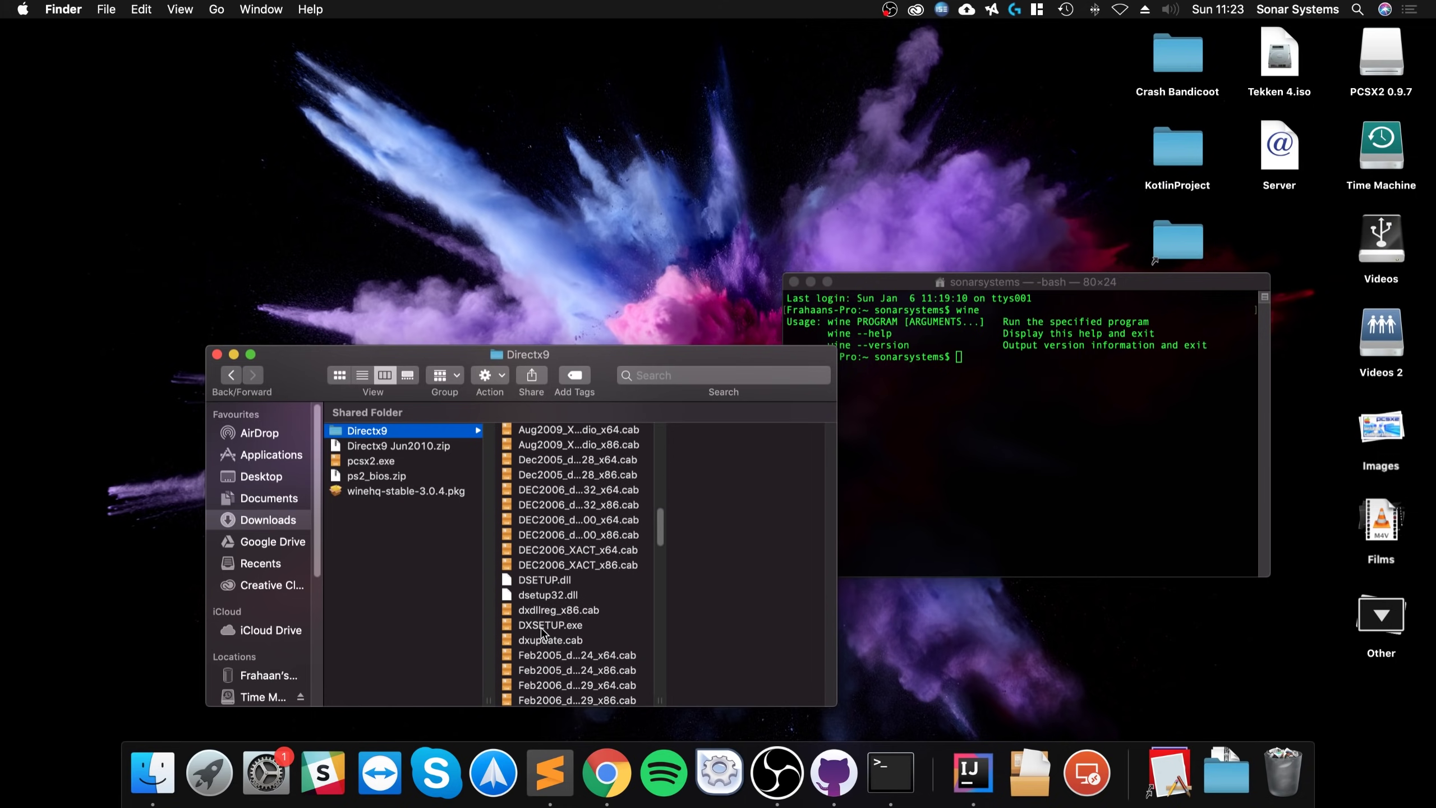
cd into the Directx9 folder in Terminal and run wine DXSETUP.exe.
click(983, 473)
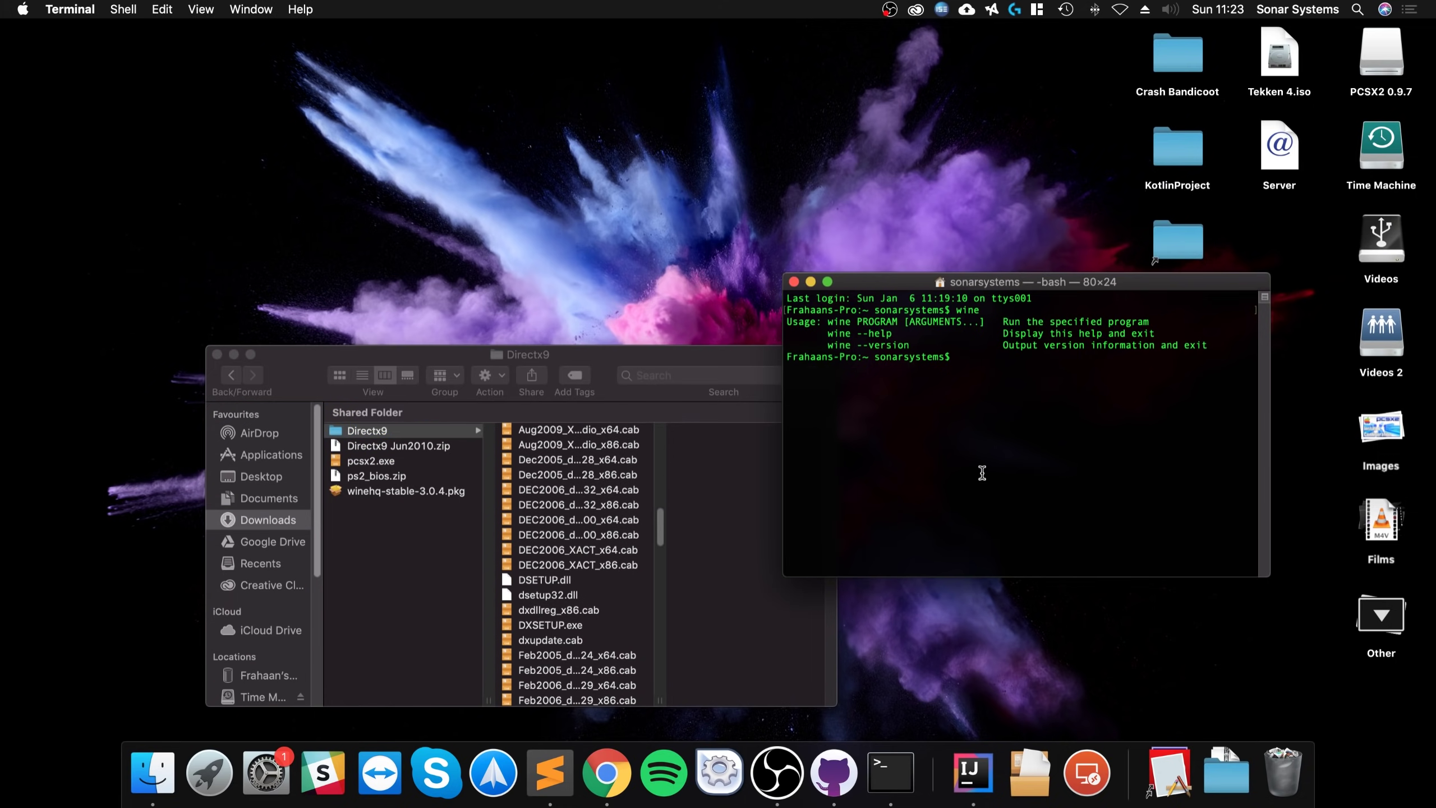
text(cd)
drag(383, 436, 1025, 421)
key(Return)
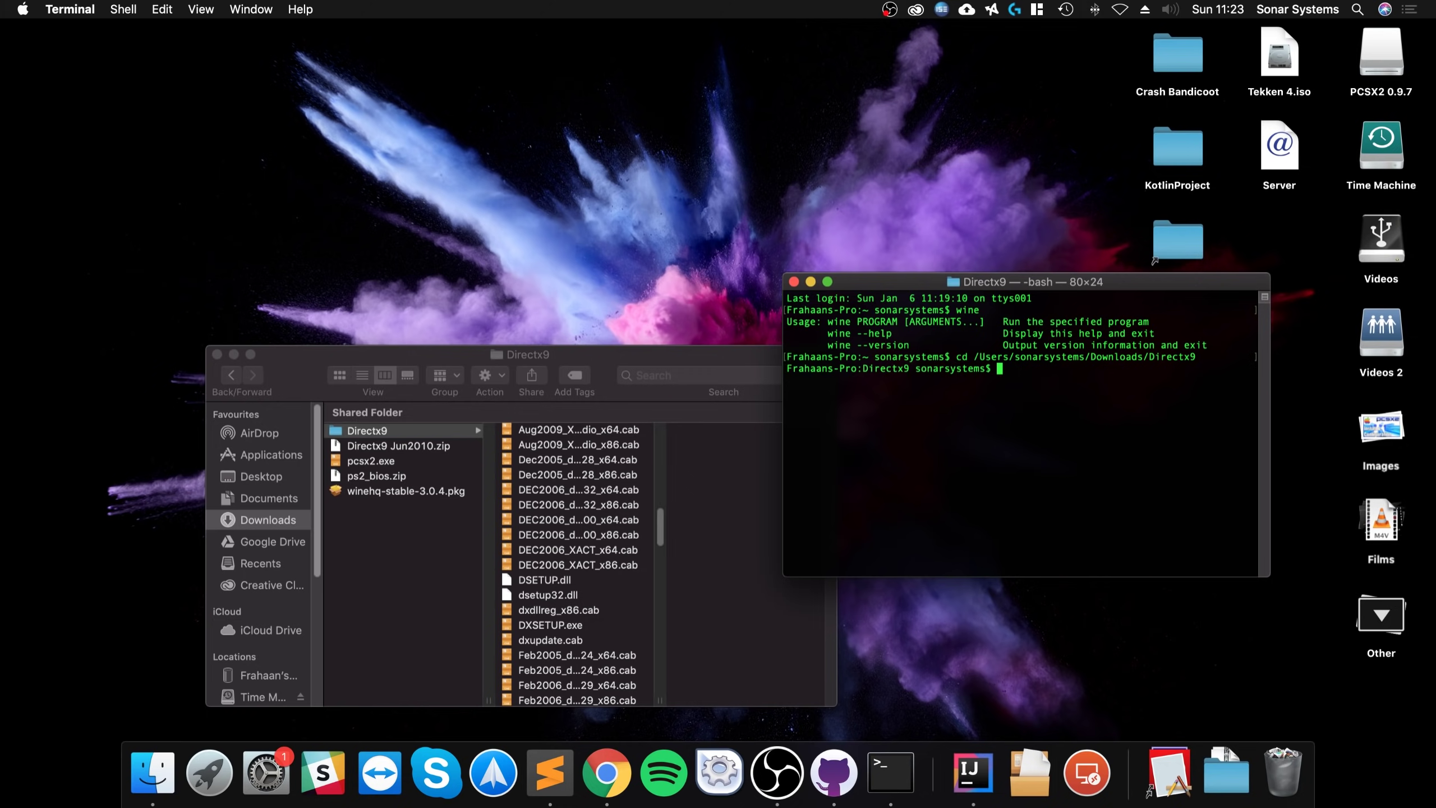
text(wine DXSETUP.exe)
key(Return)
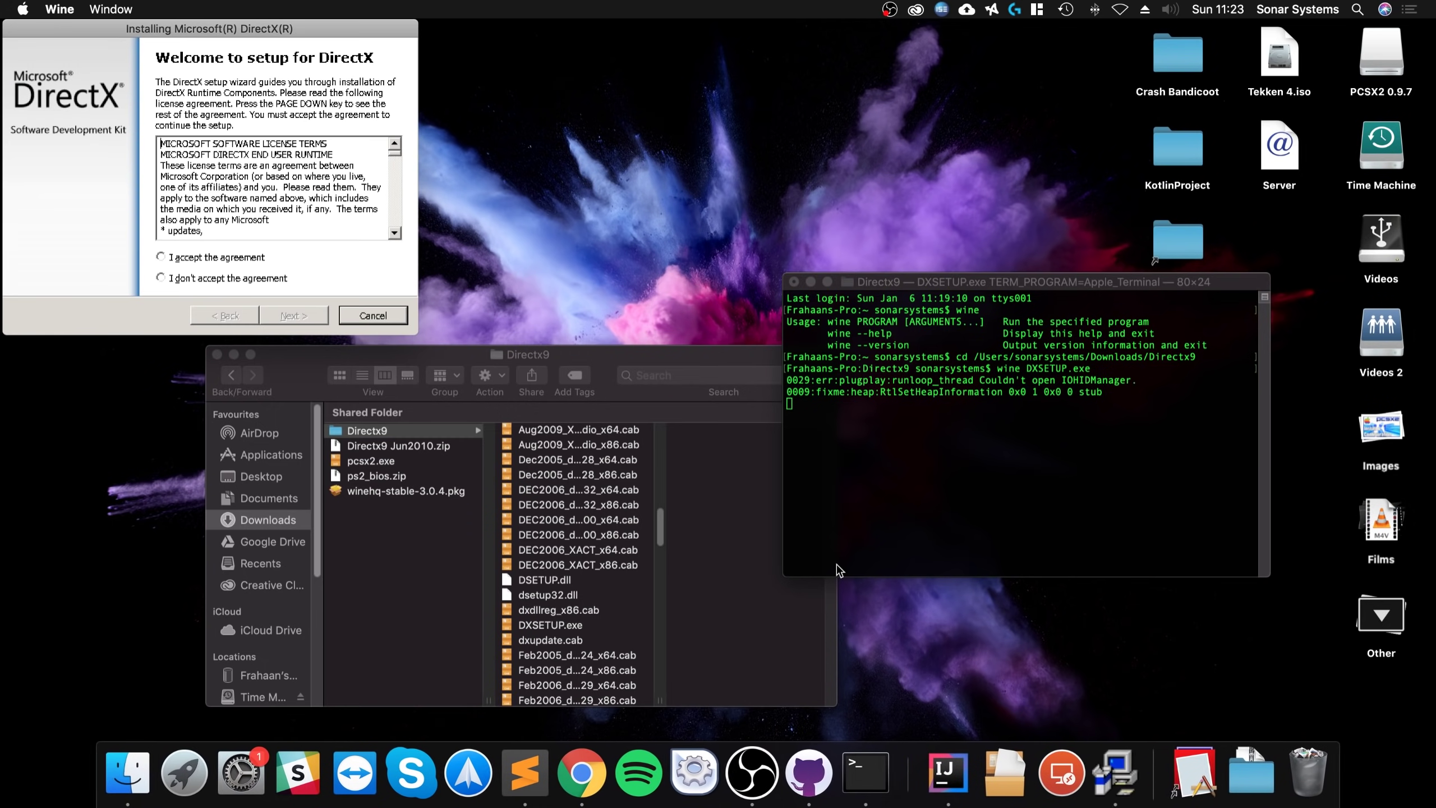
Accept the DirectX licence, install the runtime components, and click Finish when complete.
click(182, 259)
click(306, 315)
click(305, 315)
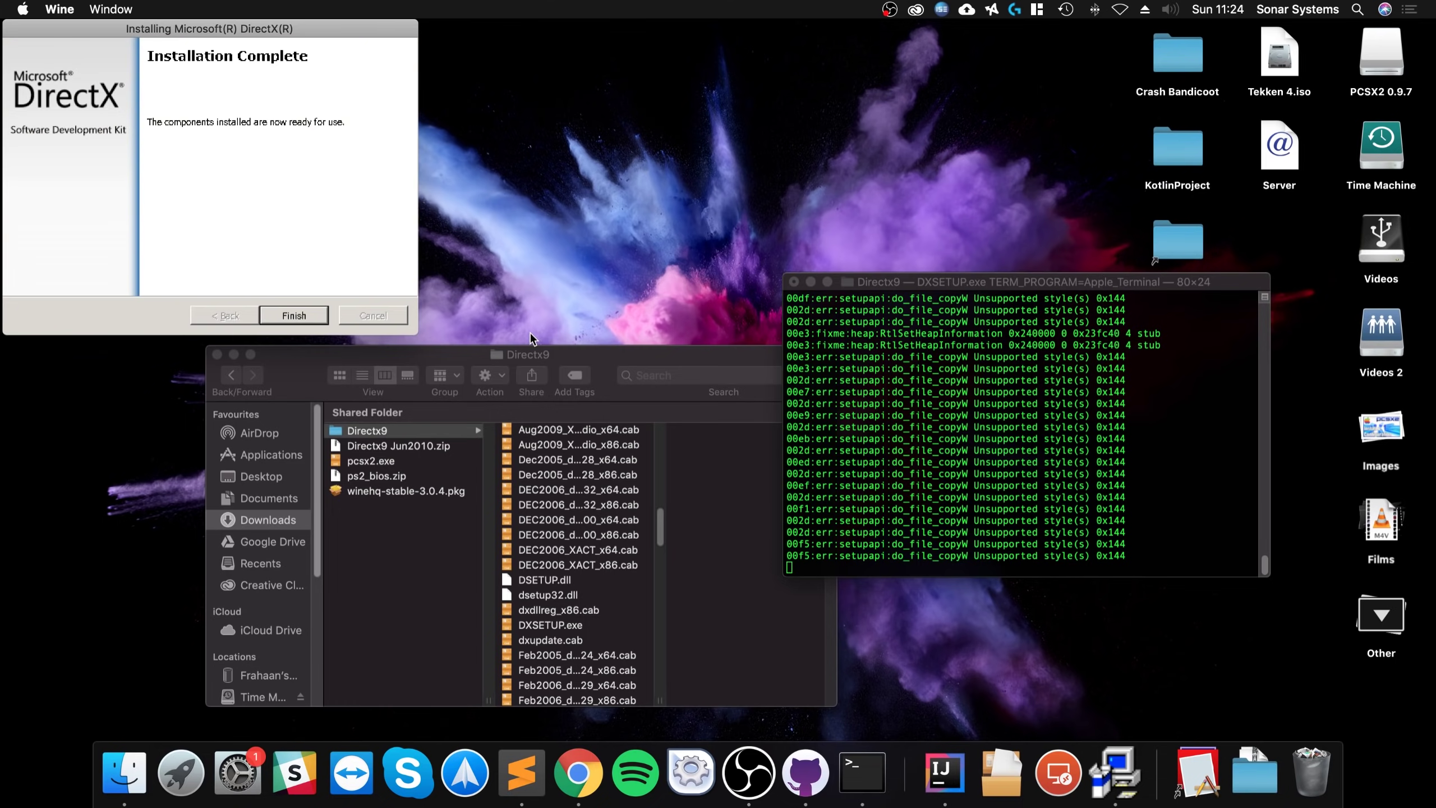
click(294, 317)
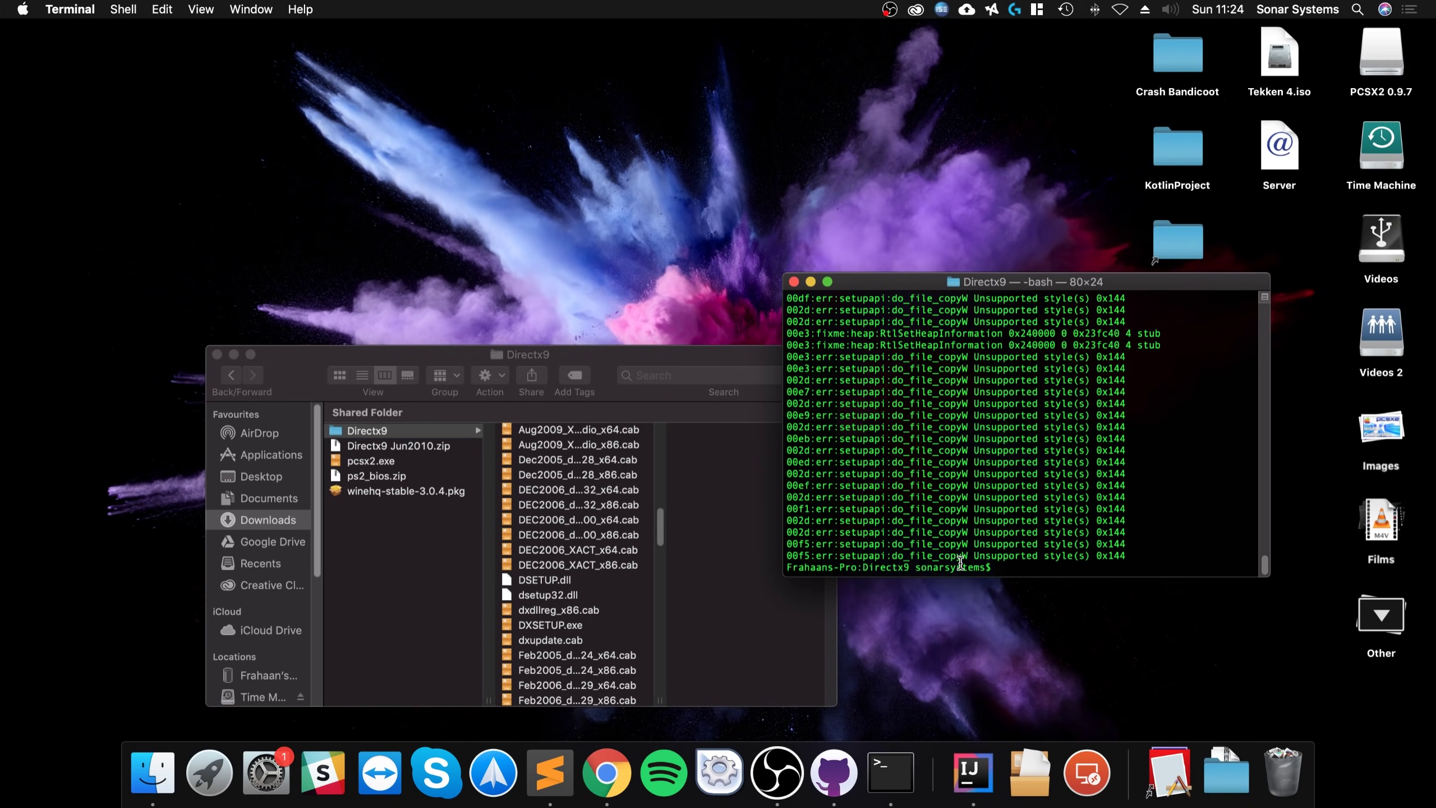
Change the Terminal directory to Downloads by trimming Directx9 from the dragged path.
text(cd)
drag(359, 430, 927, 515)
key(BackSpace)
key(BackSpace)
key(BackSpace)
key(BackSpace)
key(BackSpace)
key(BackSpace)
key(BackSpace)
key(BackSpace)
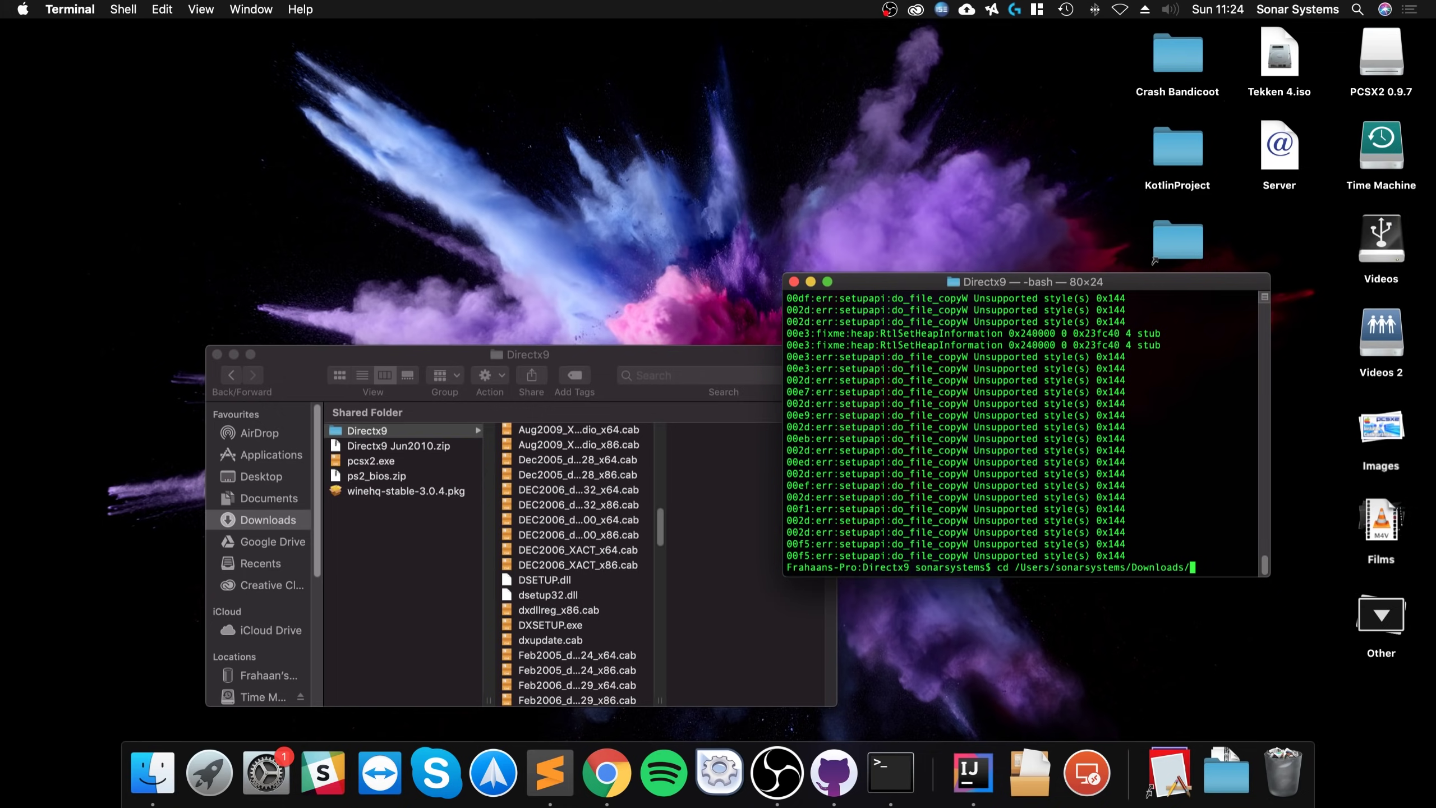
key(Return)
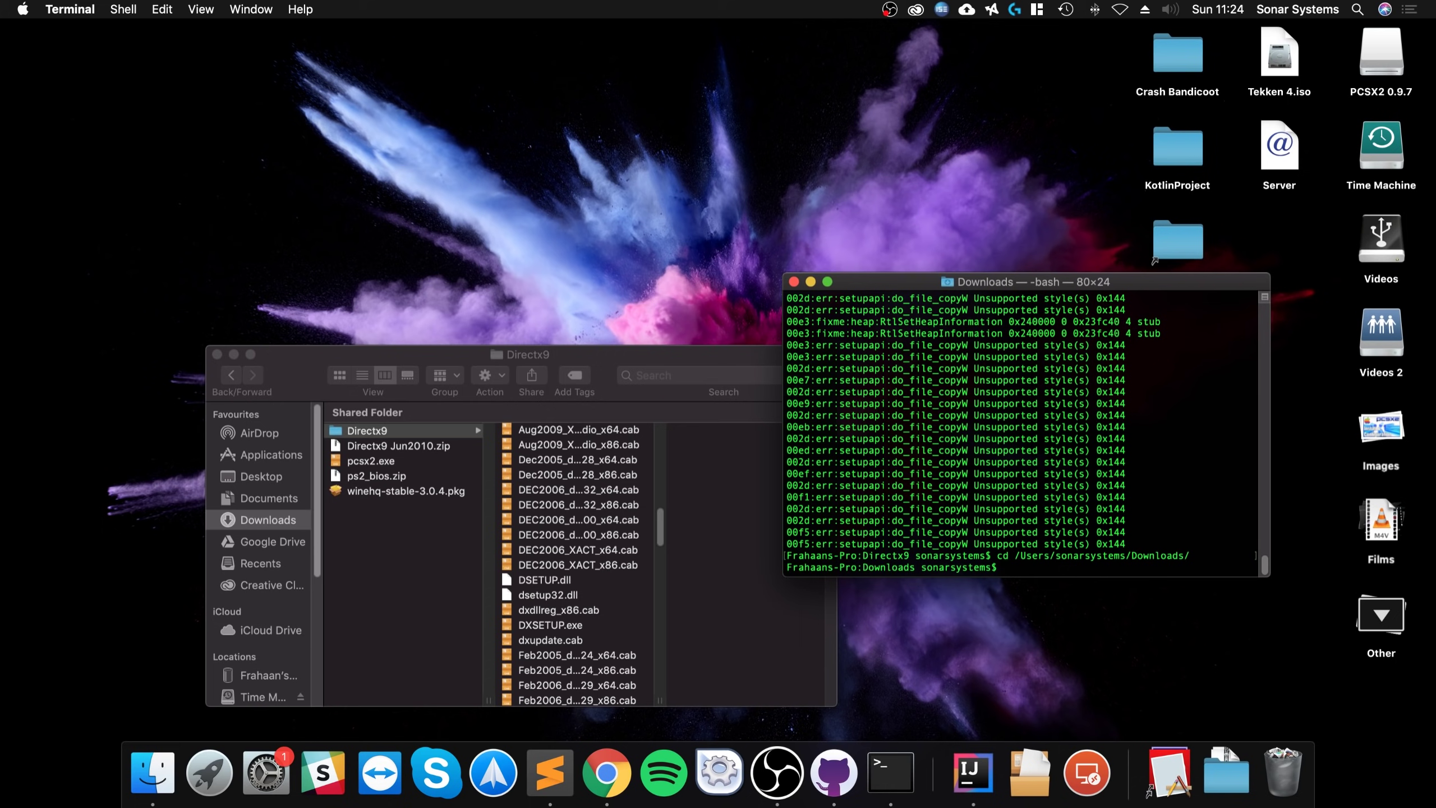
Run wine pcsx2.exe to launch the PCSX2 1.4.0 setup.
text(wine pcsx2.exe)
key(Return)
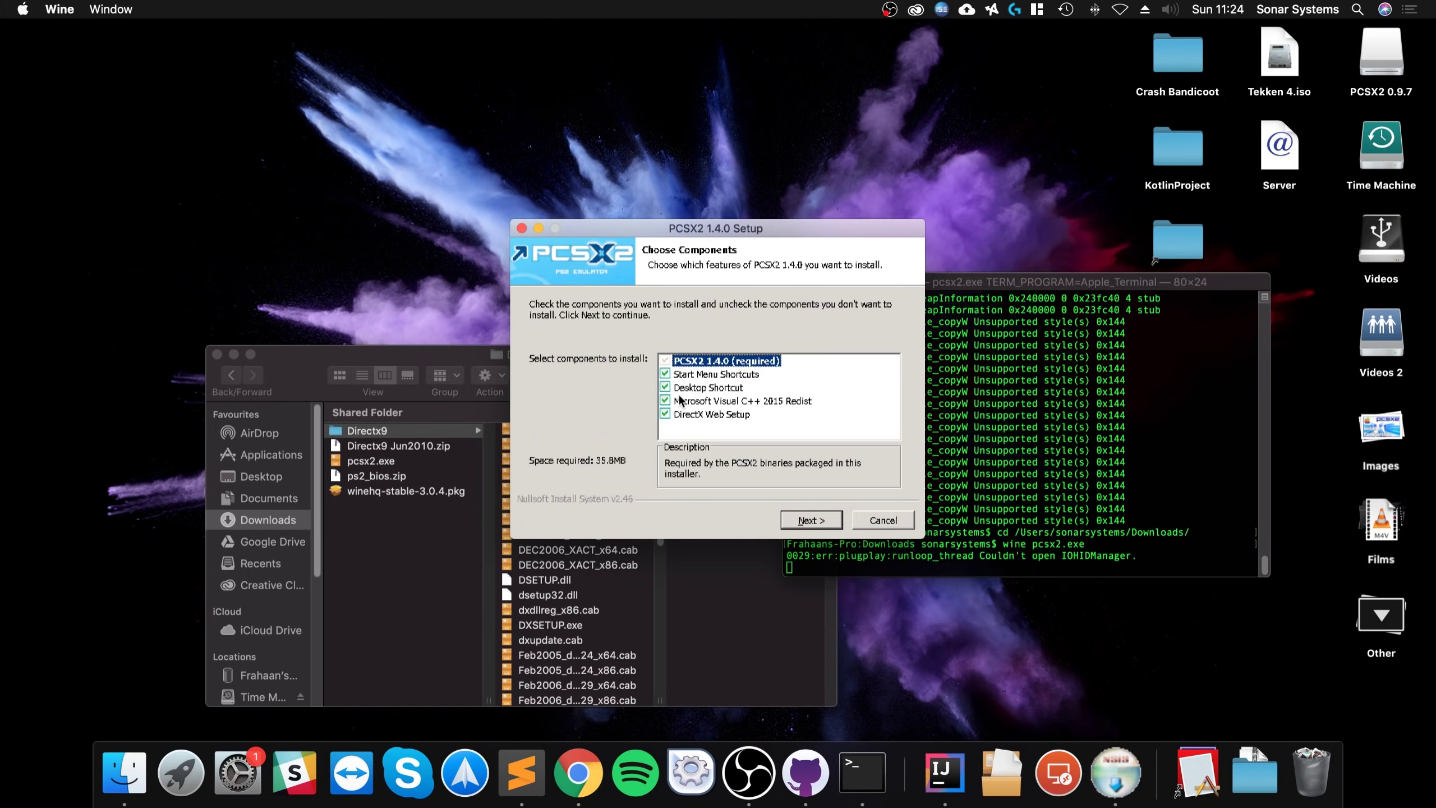
Untick Start Menu Shortcuts, Desktop Shortcut, Visual C++ 2015 Redist and DirectX Web Setup.
click(665, 374)
click(665, 387)
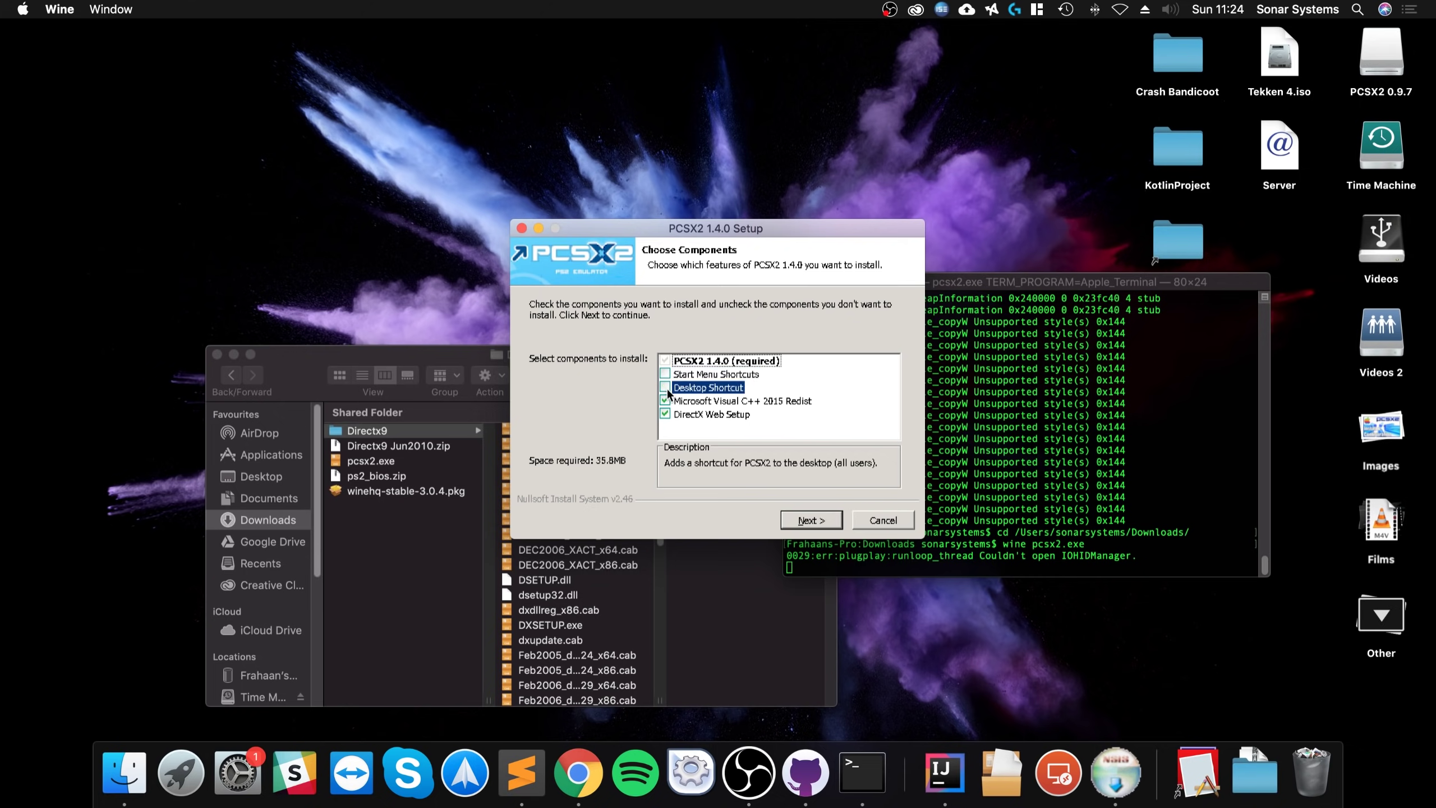
click(665, 400)
click(664, 413)
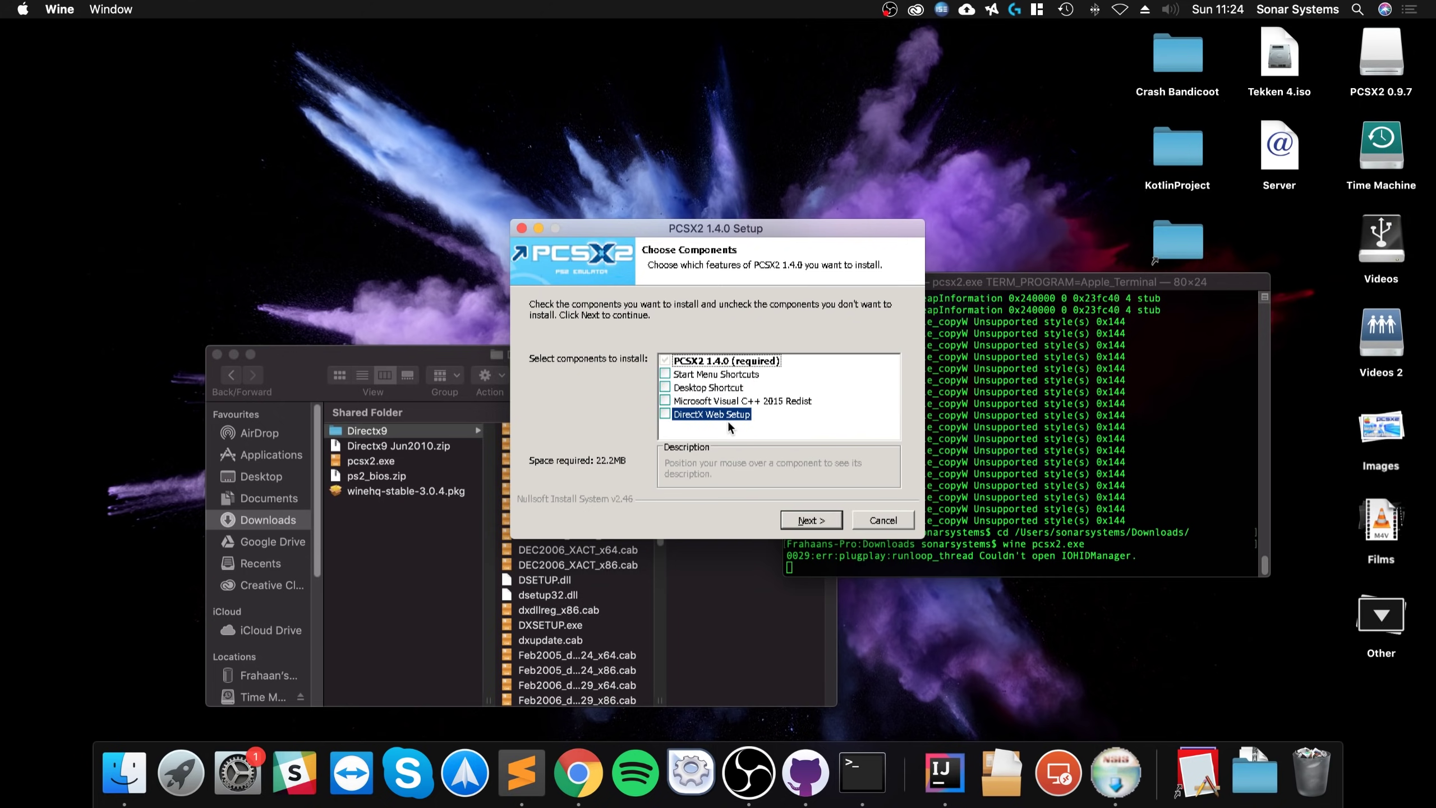
Install PCSX2 to the default folder and close the finished setup.
click(811, 520)
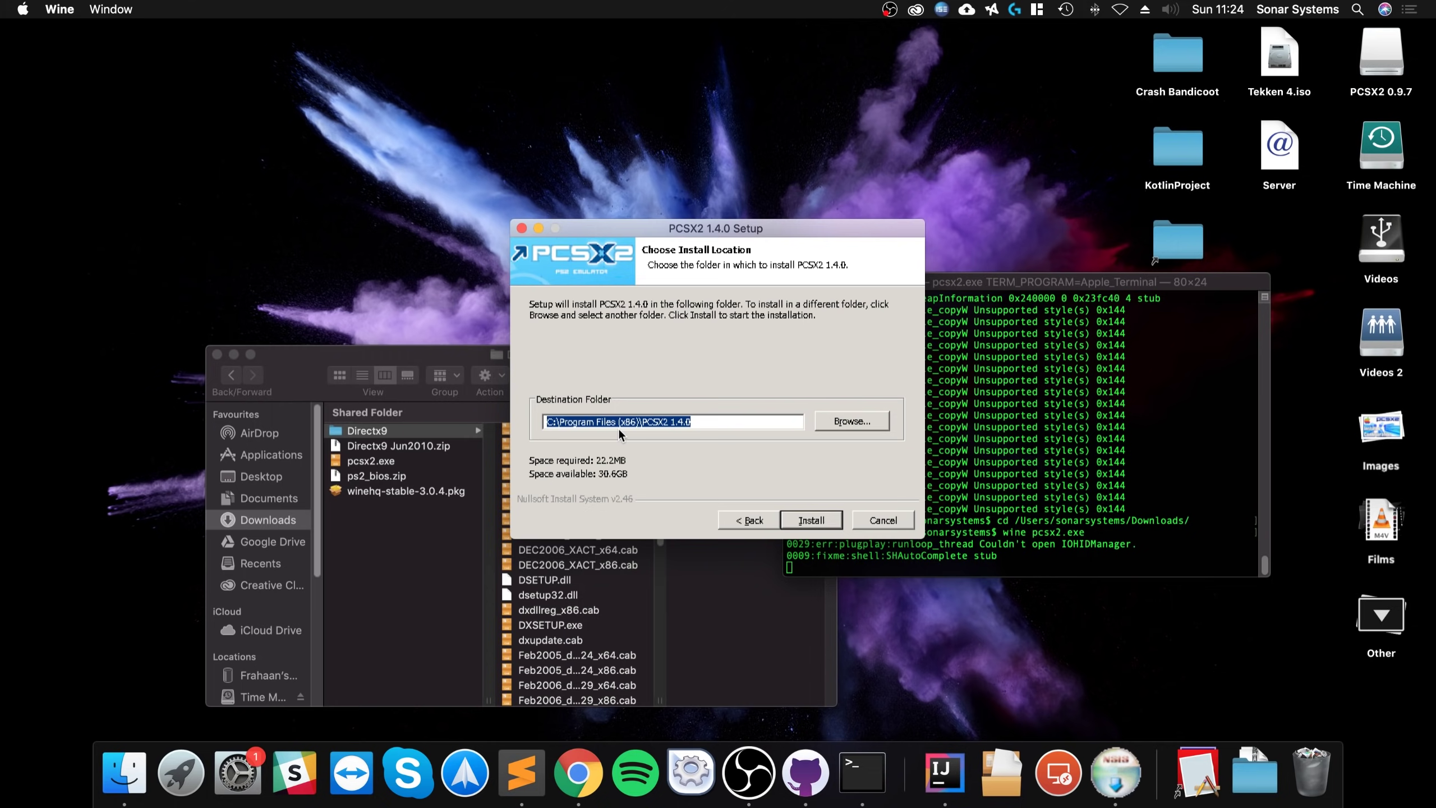
click(812, 523)
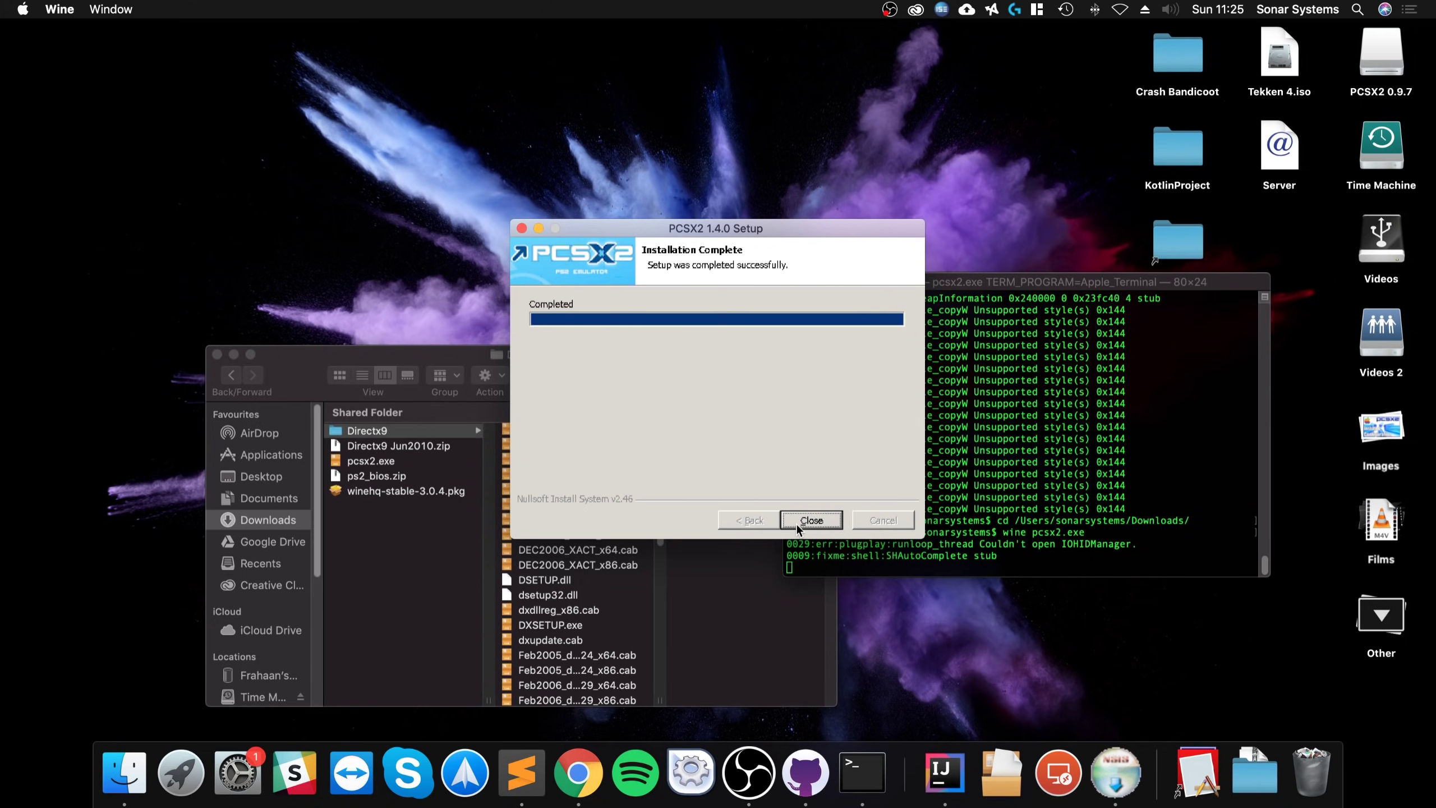
click(801, 520)
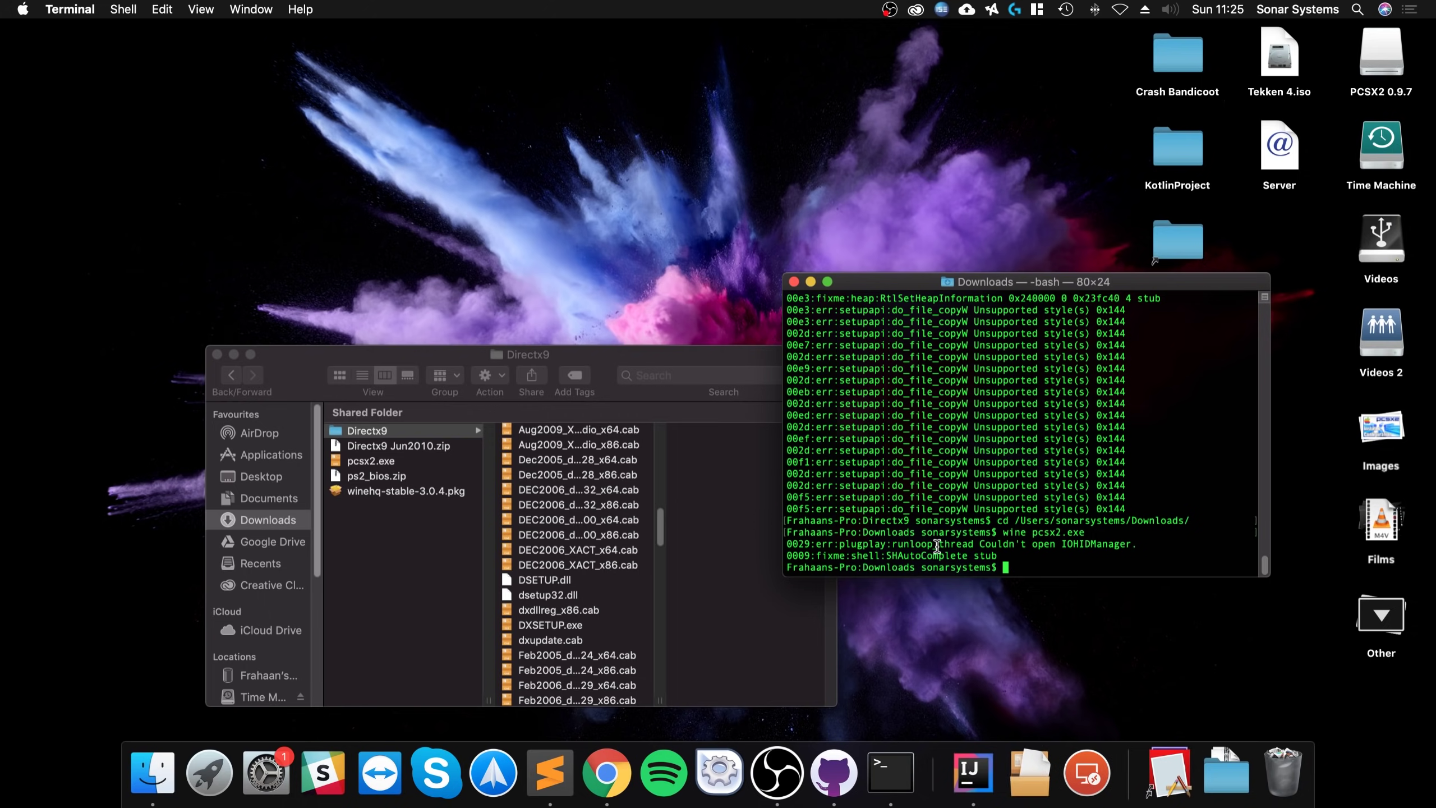
Use Finder's Go to Folder to open the hidden ~/.wine folder.
right_click(149, 755)
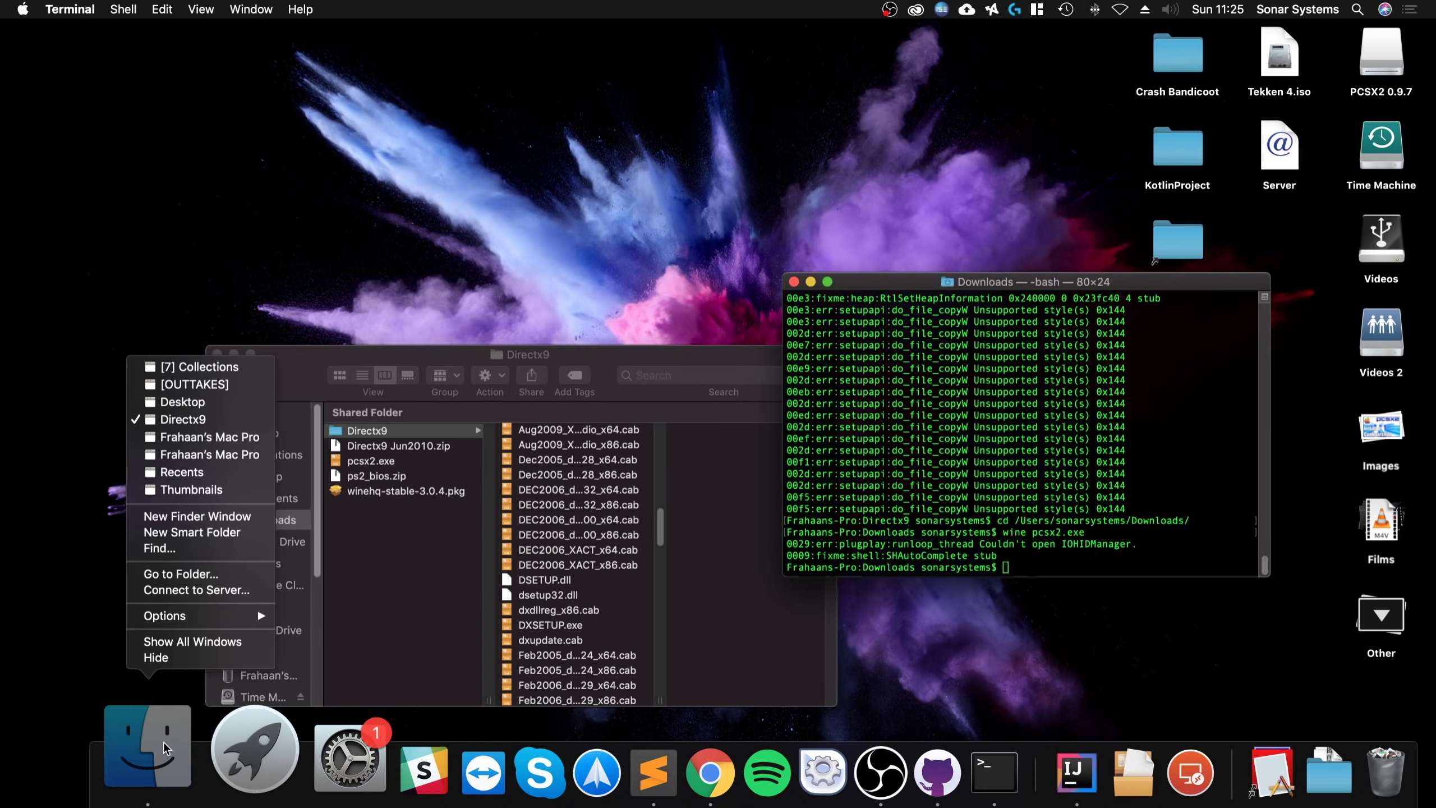
click(181, 574)
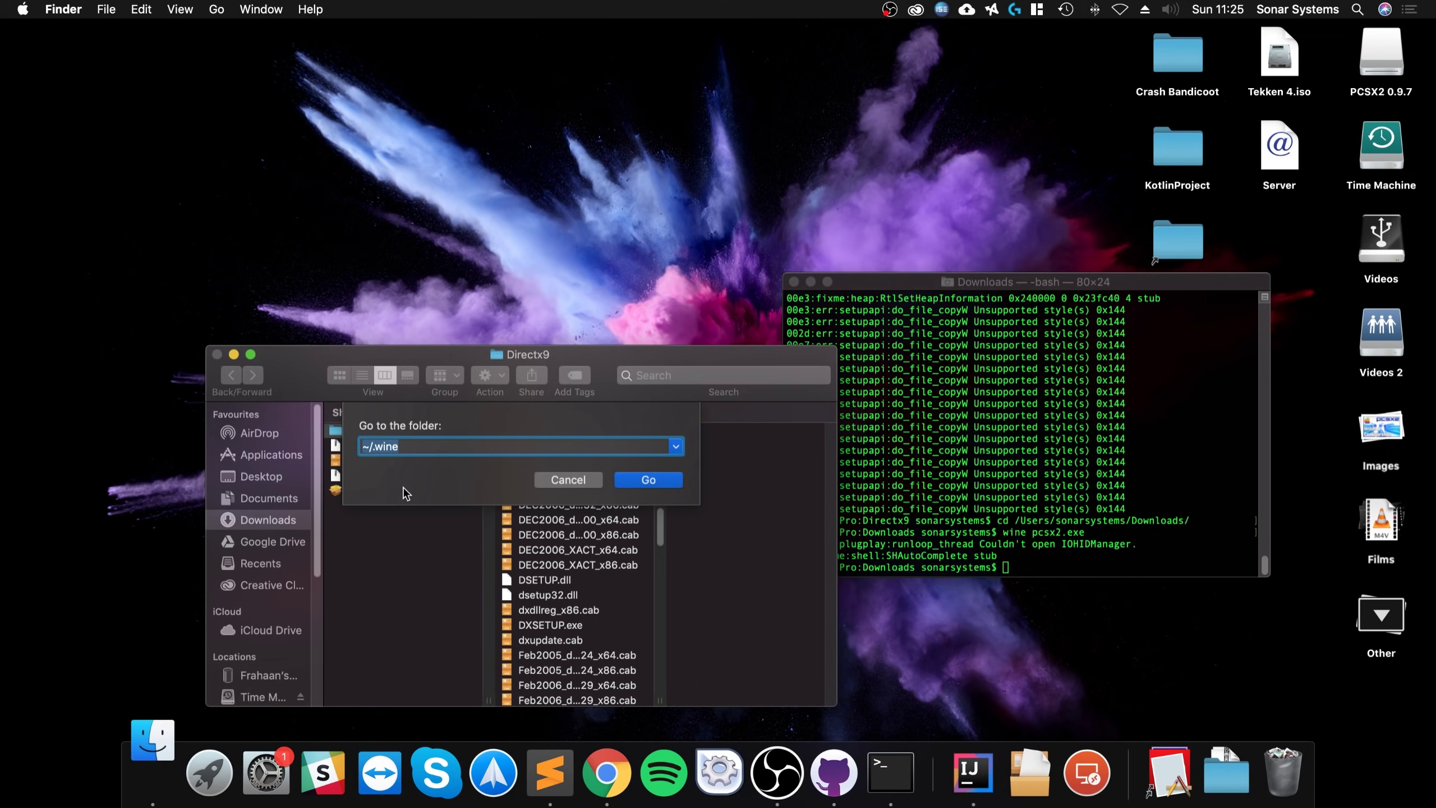
key(Left)
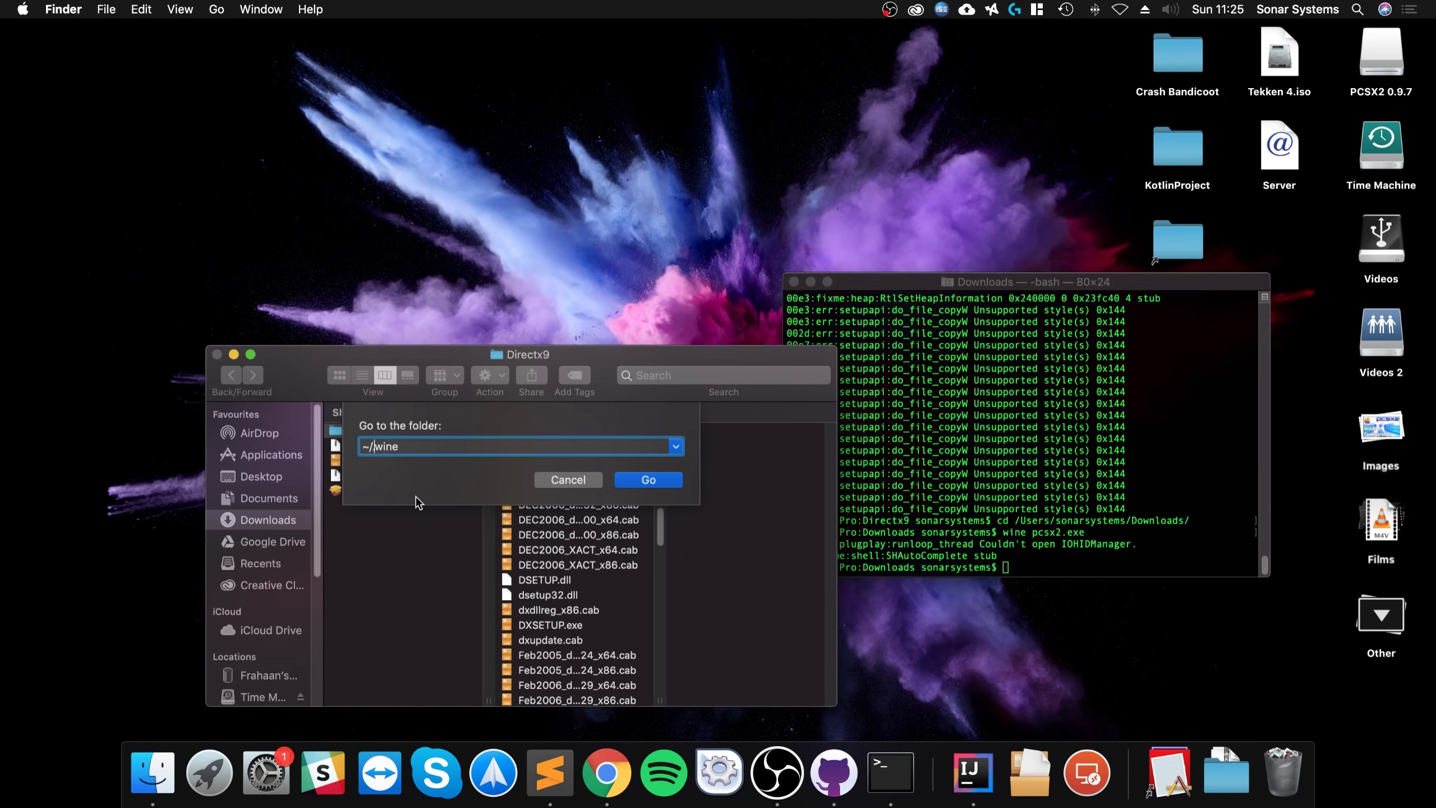
key(super+Right)
key(Return)
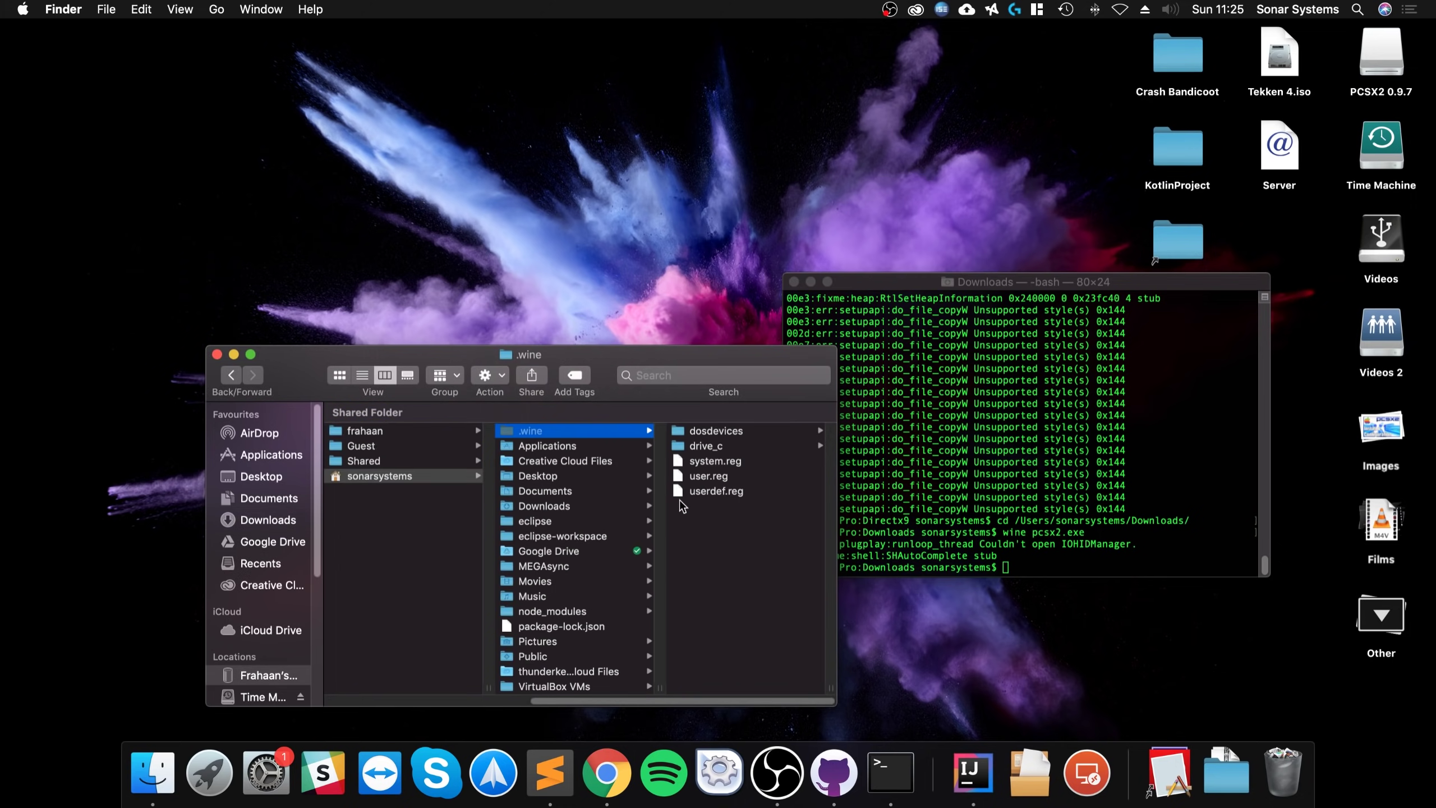
Browse drive_c > Program Files (x86) > PCSX2 1.4.0 in column view.
click(725, 449)
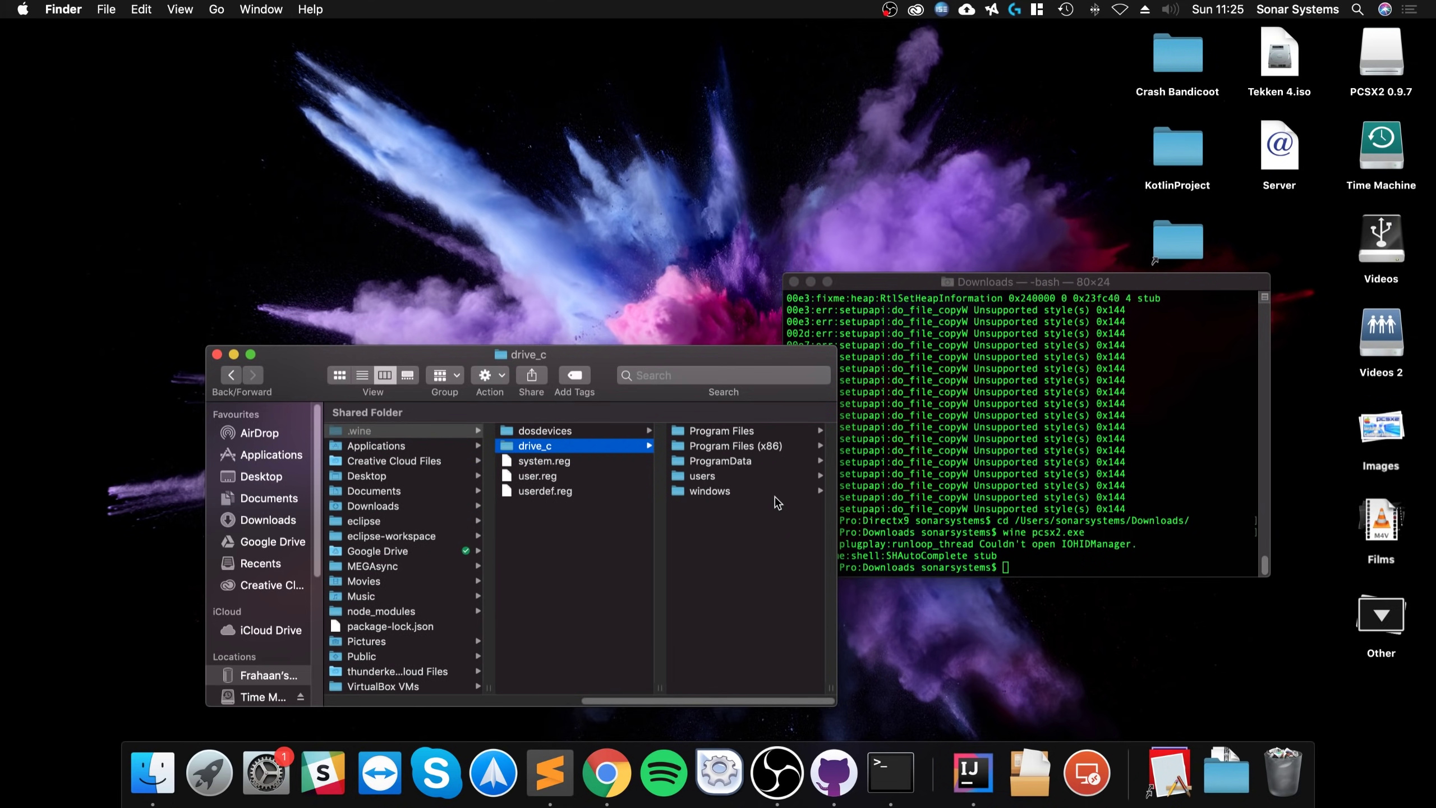
click(734, 447)
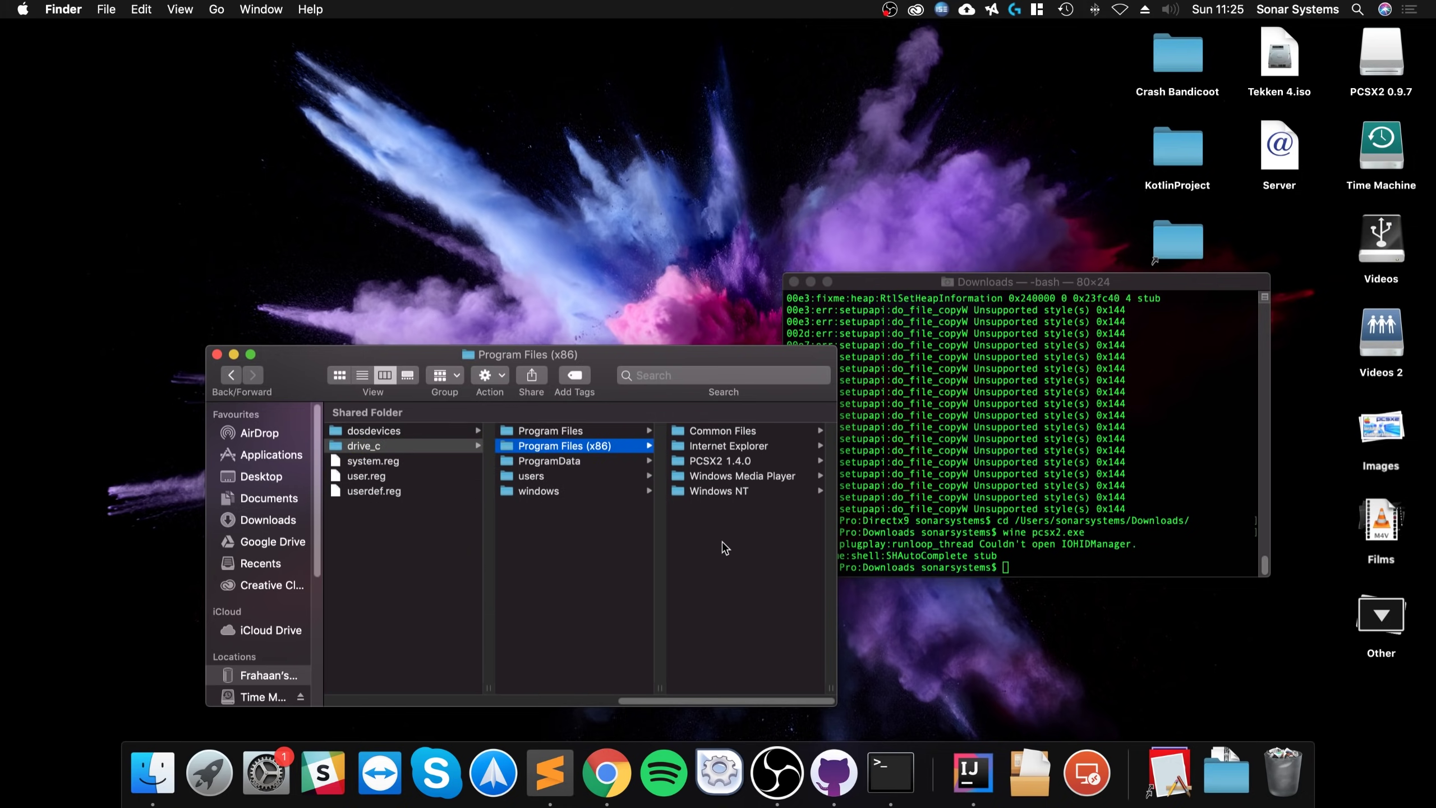
click(702, 463)
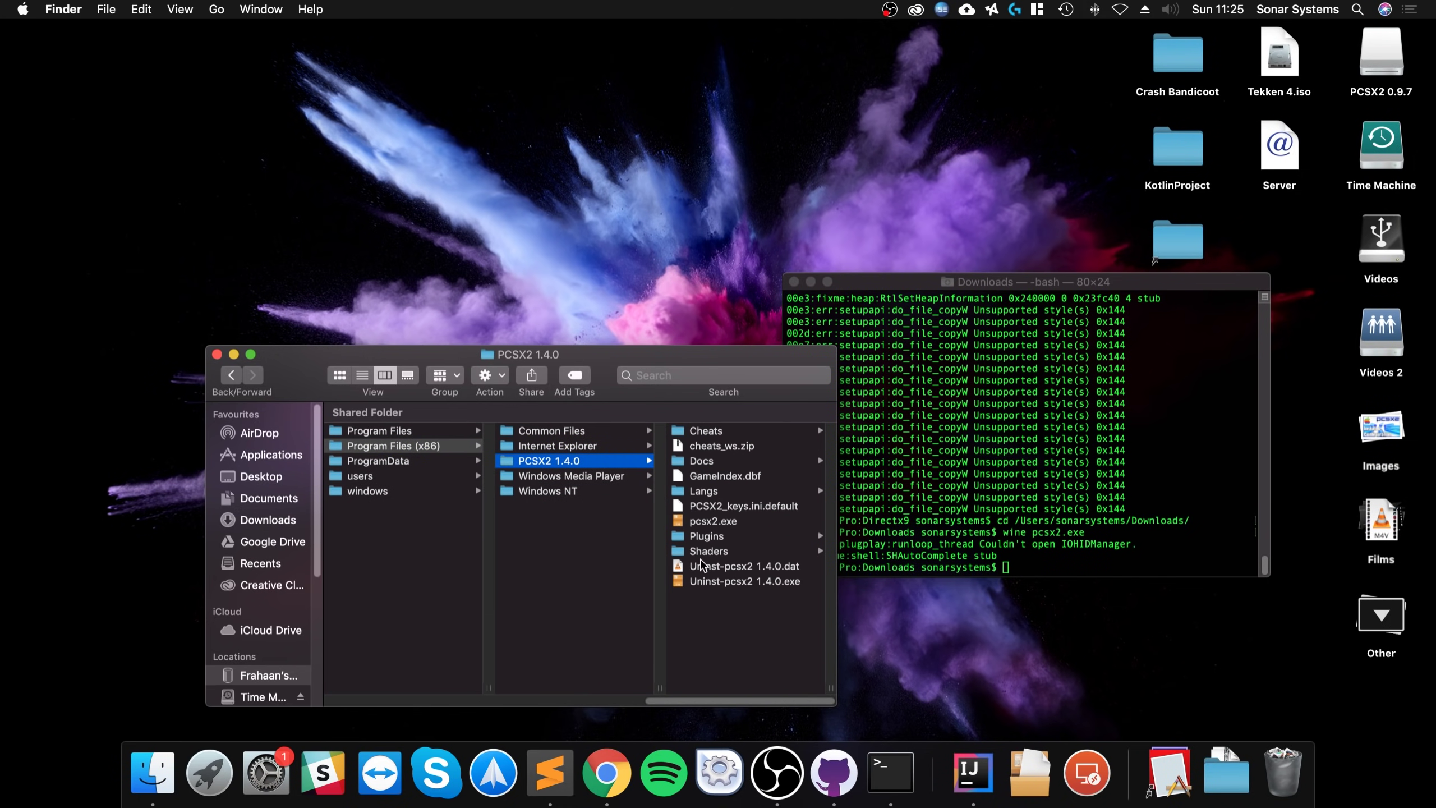
Cancel the stray pcsx2.exe extraction, cd into the PCSX2 1.4.0 folder in Terminal, and run wine pcsx2.exe.
double_click(710, 525)
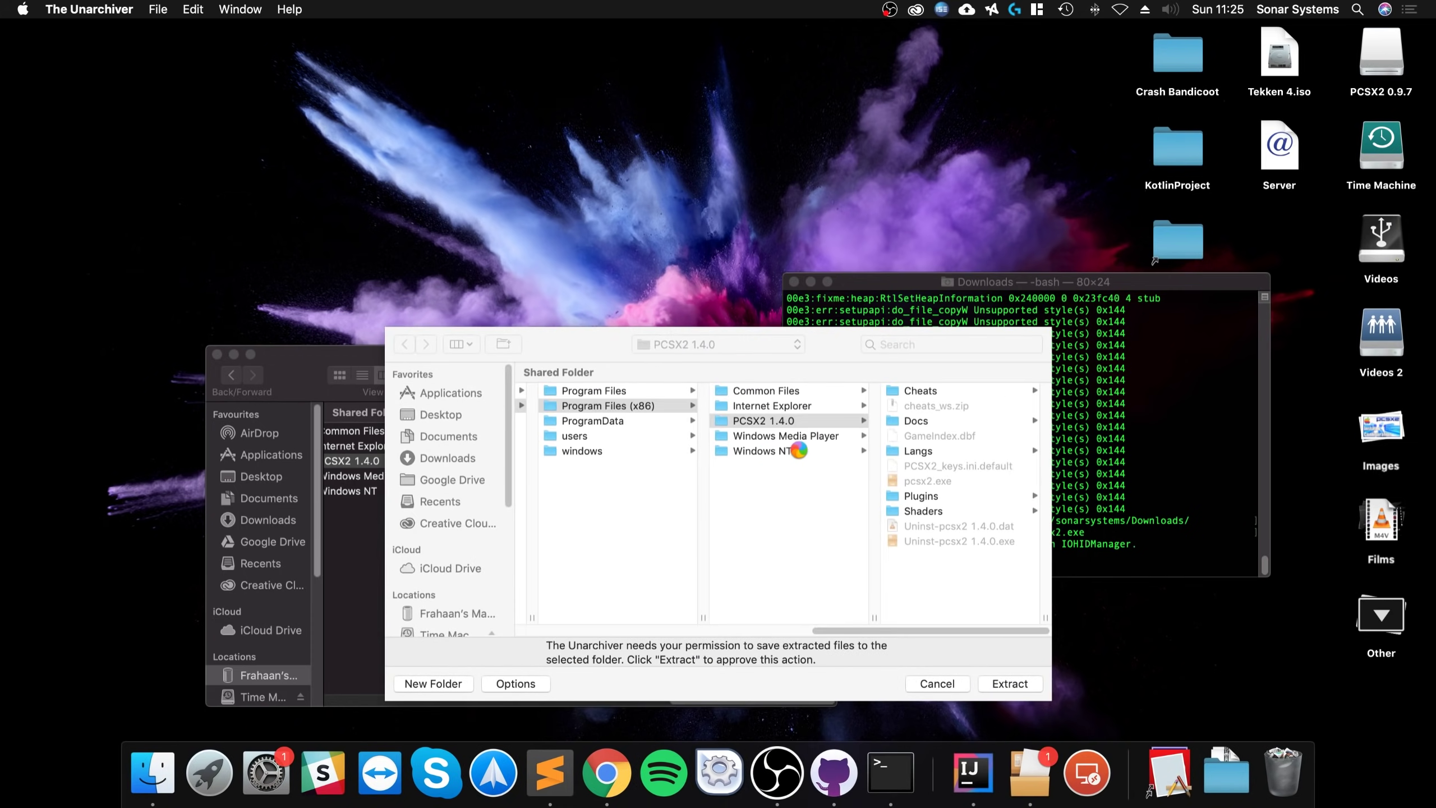
click(924, 676)
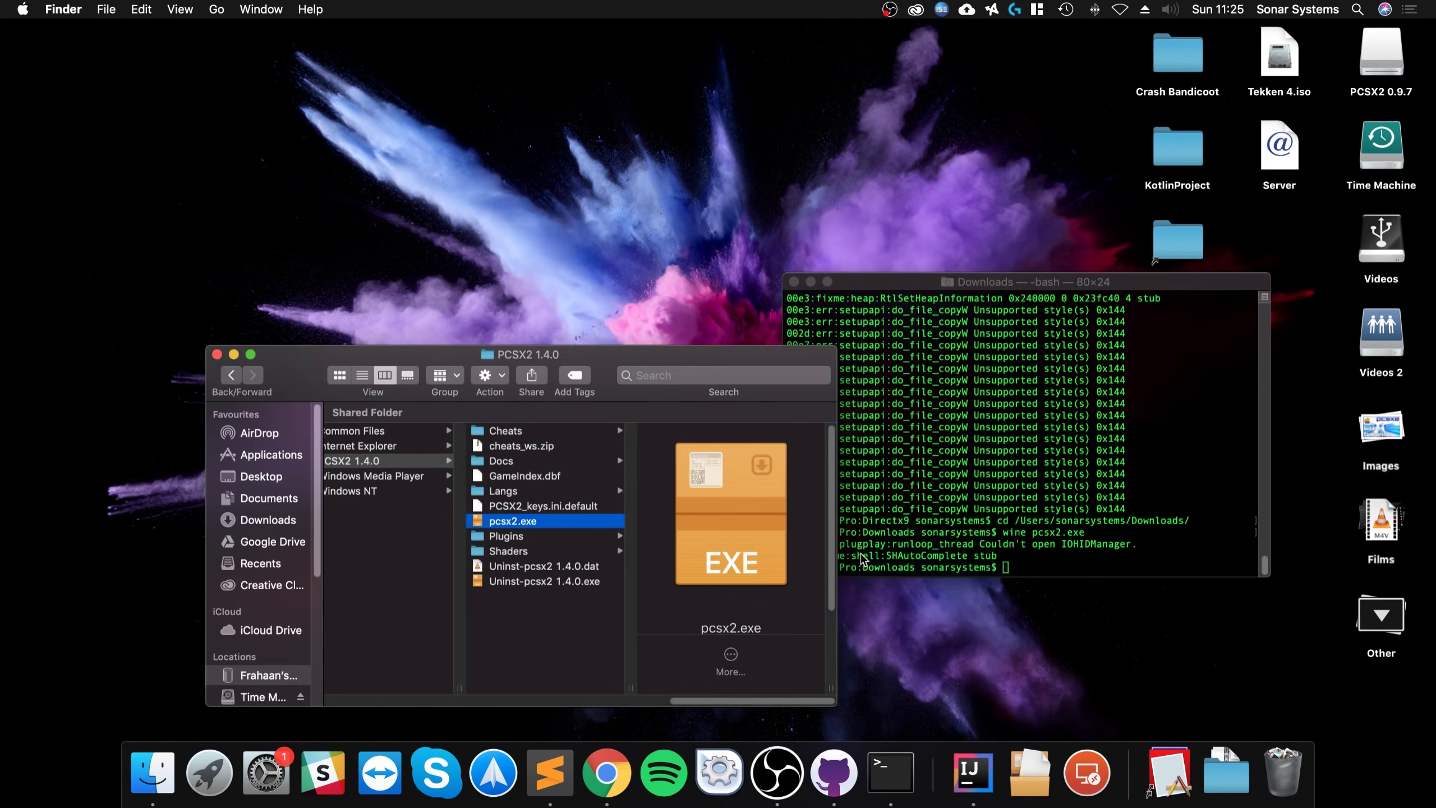
click(1030, 502)
text(cd)
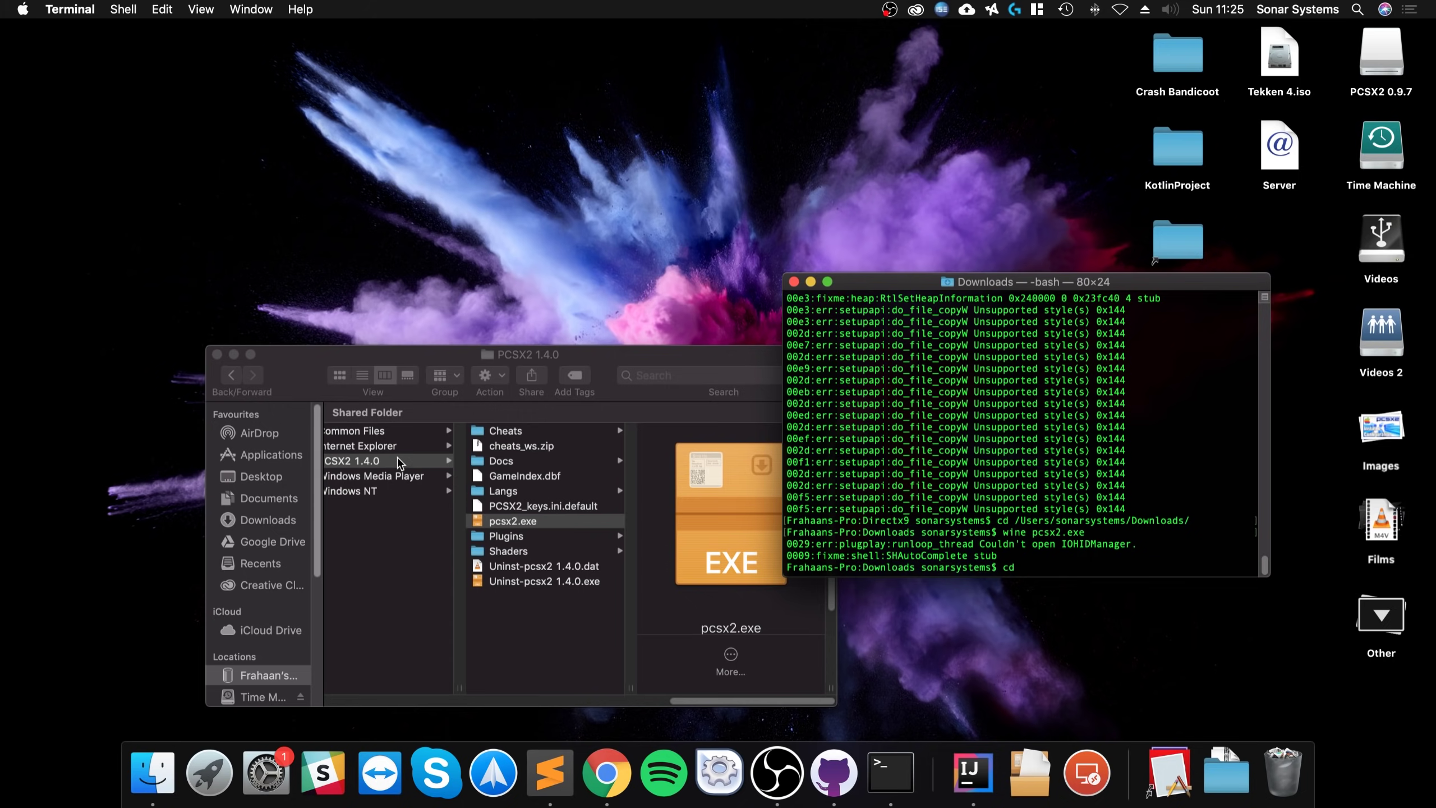
drag(397, 461, 1012, 566)
key(Return)
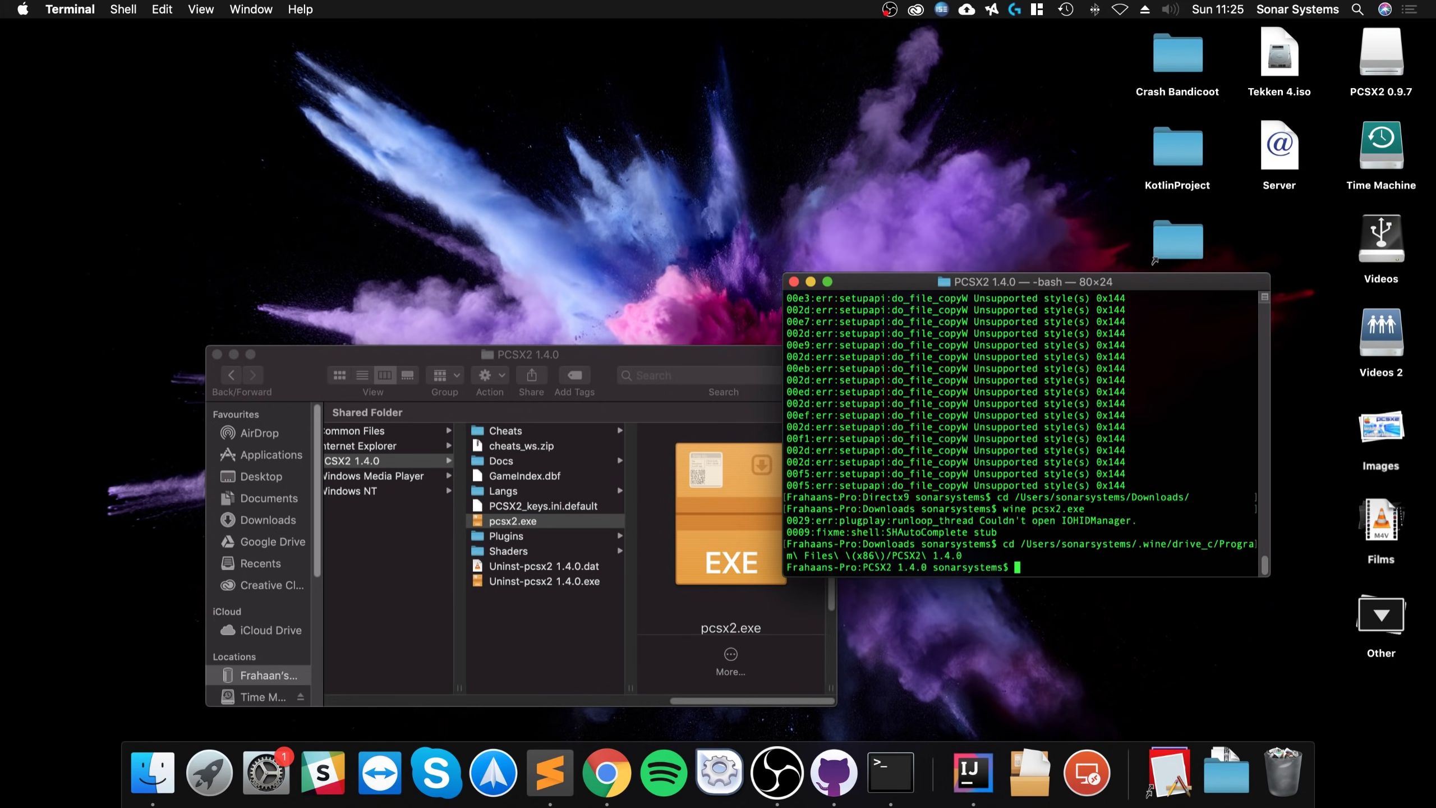
text(wine pcsx2.exe)
key(Return)
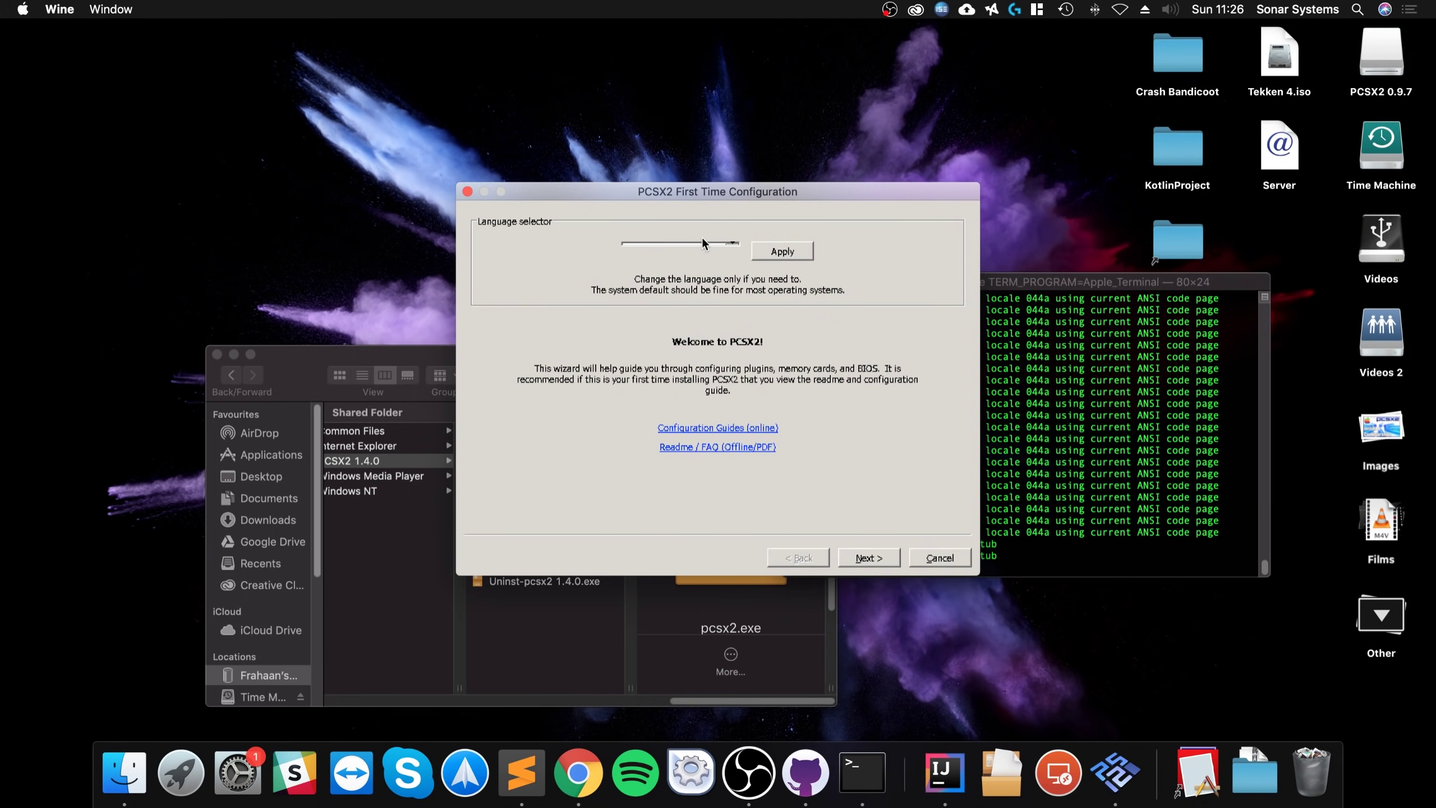
Keep the System Default language and choose to overwrite existing settings with PCSX2 defaults.
click(702, 241)
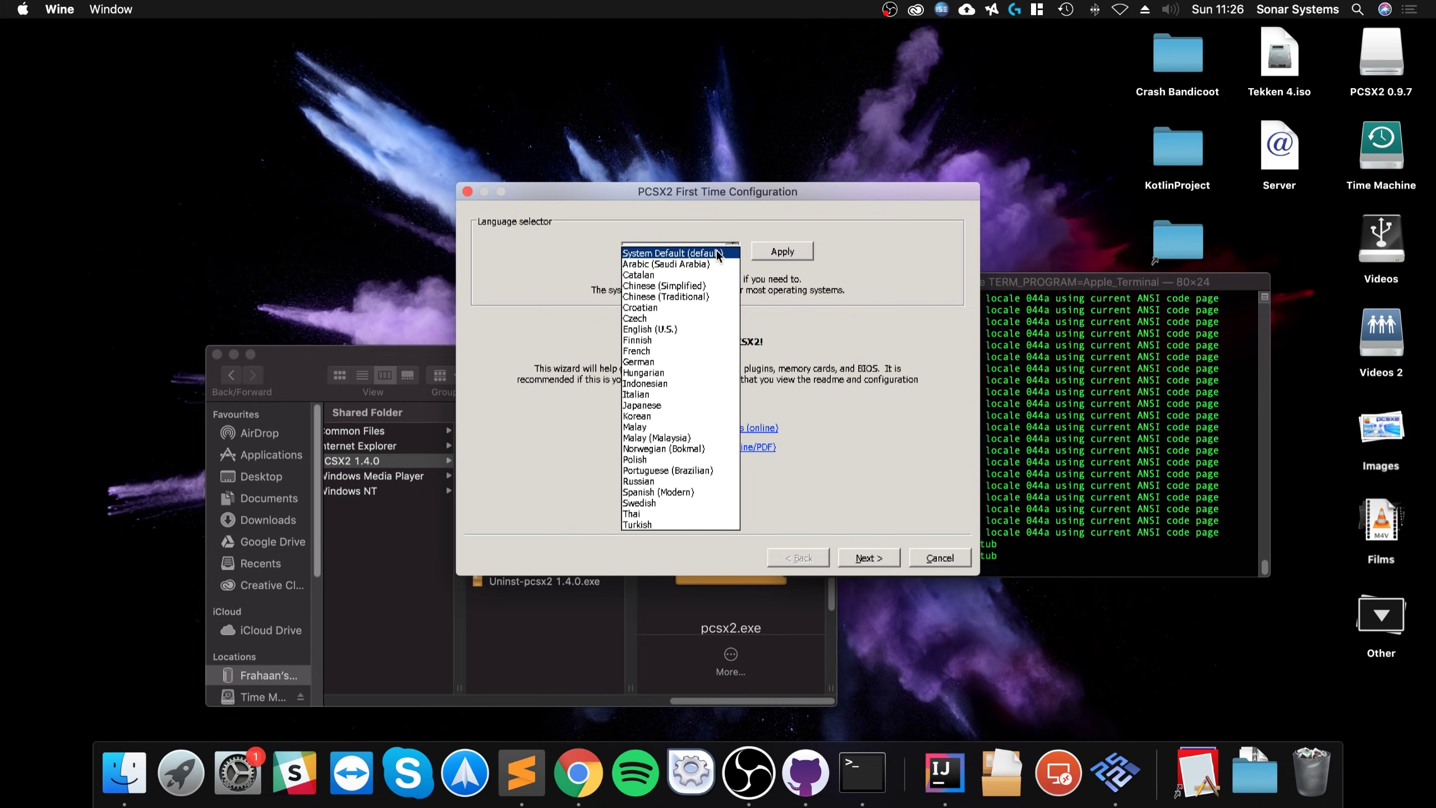
click(717, 253)
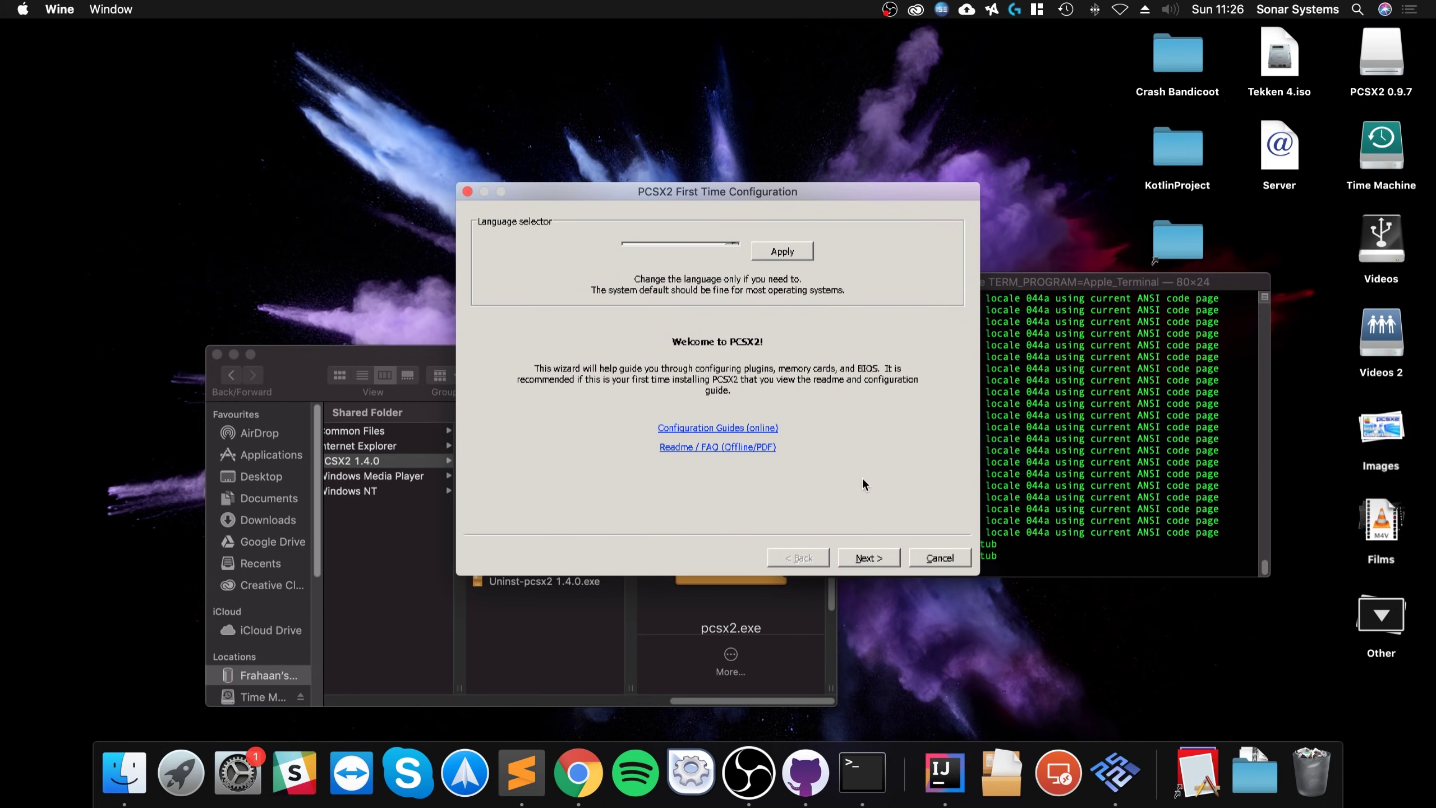
click(863, 557)
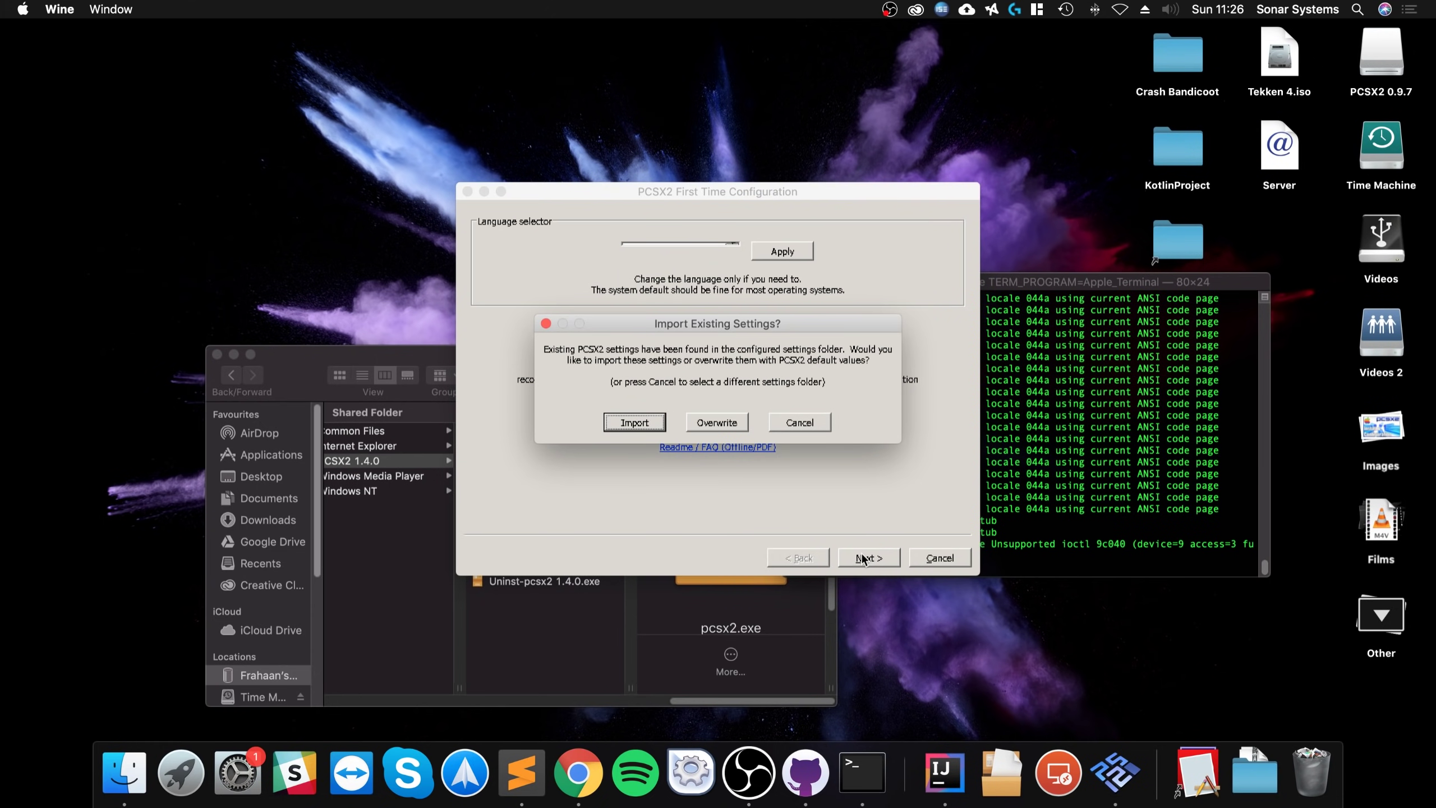
click(705, 425)
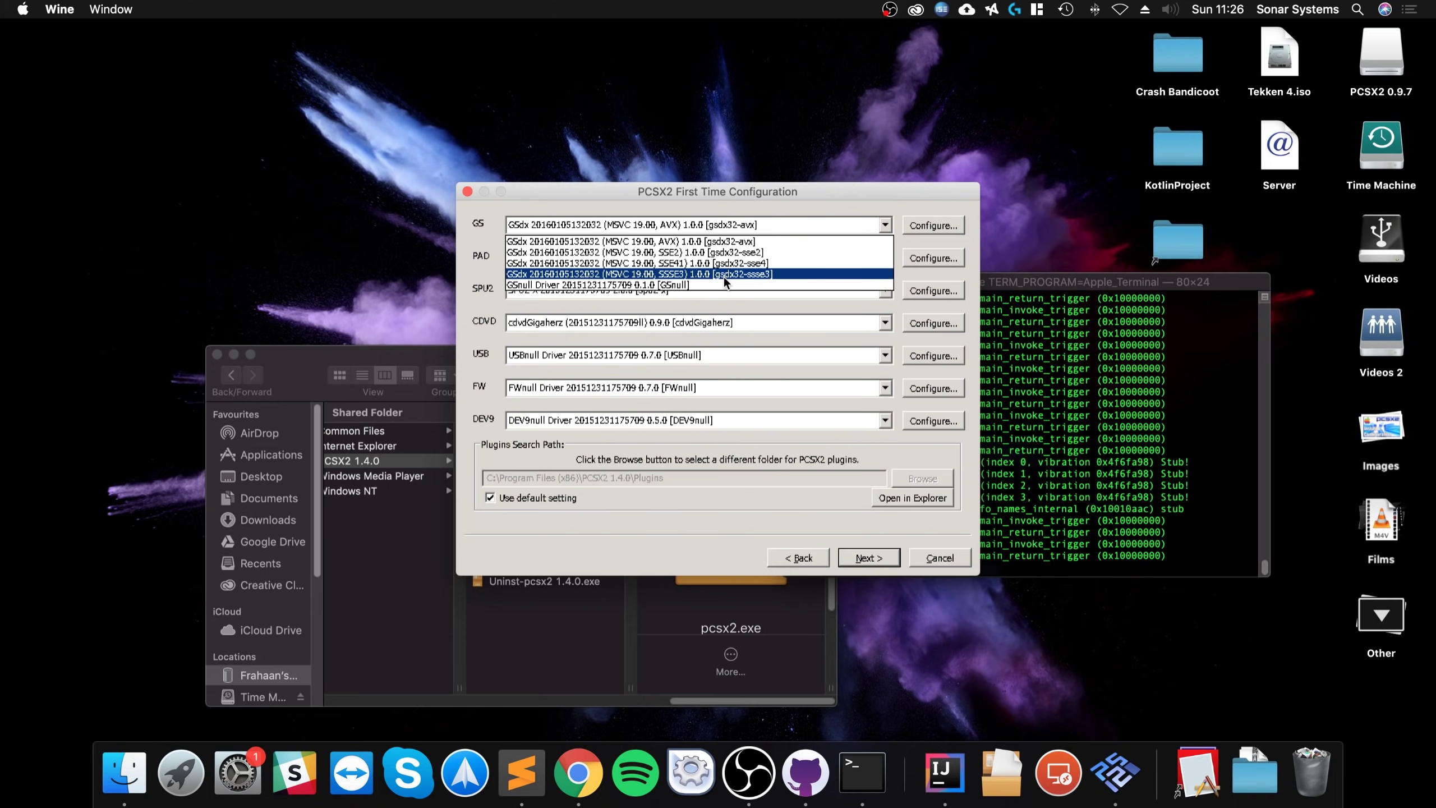
Select the GSdx SSSE3 video plugin and refresh the still-empty BIOS list.
click(668, 274)
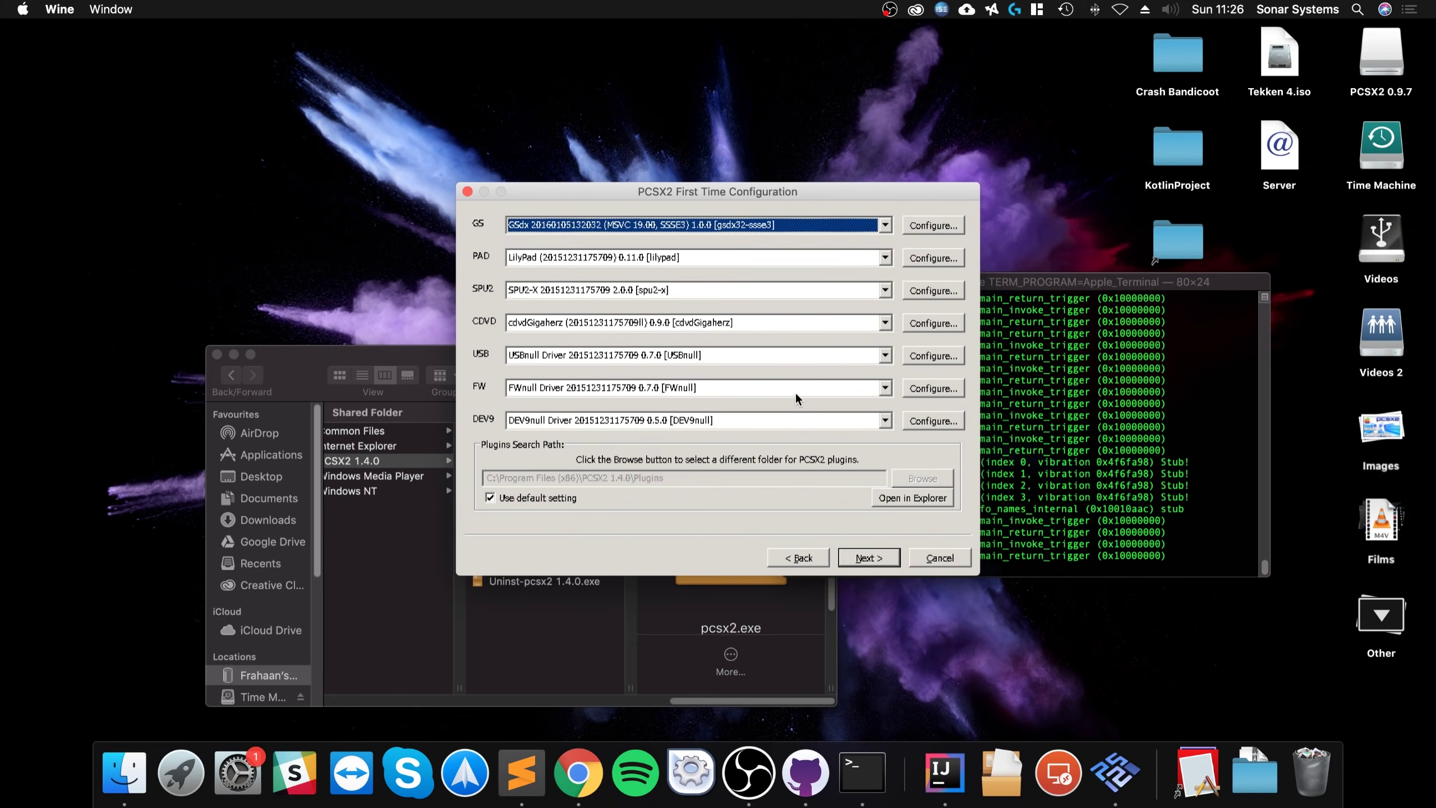
click(883, 557)
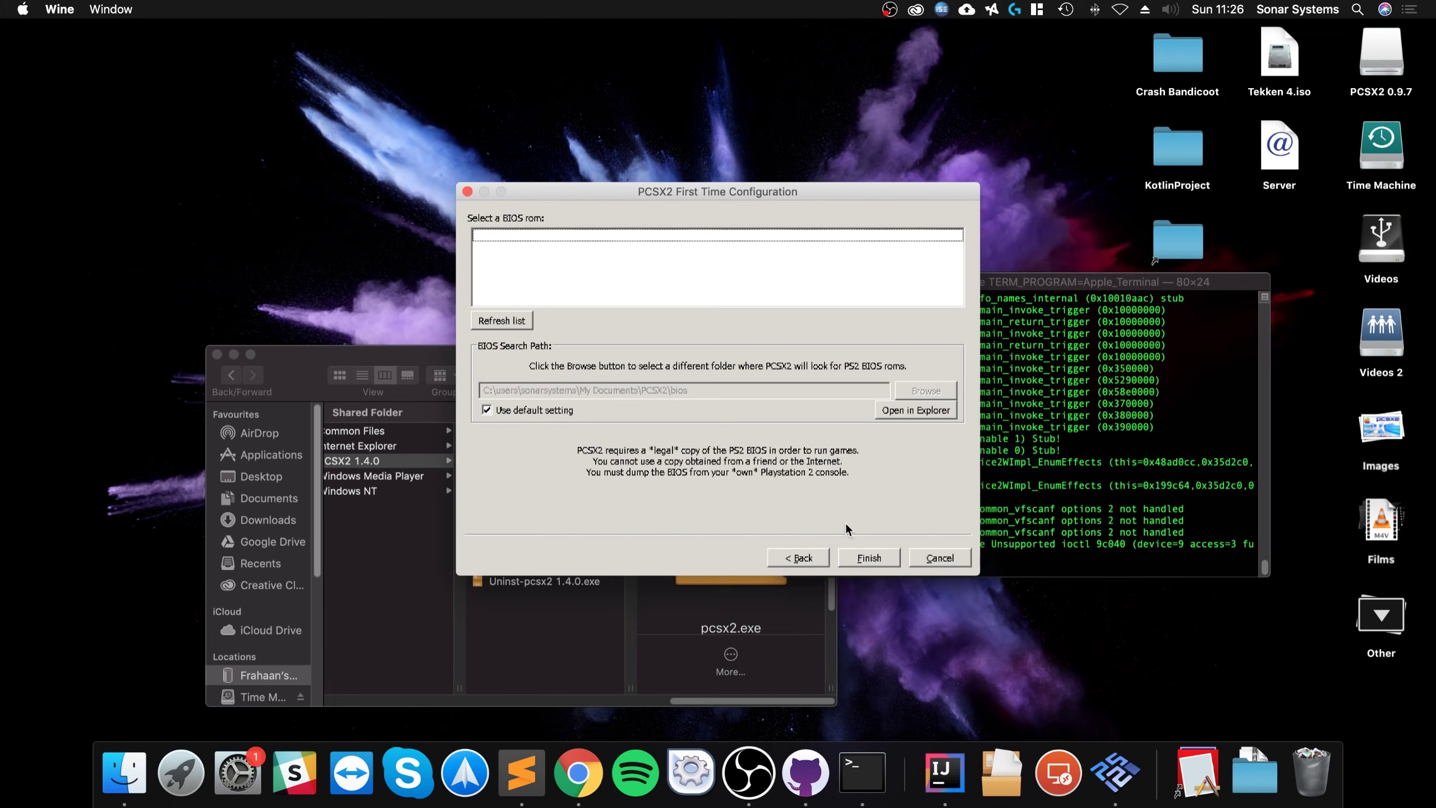
click(523, 322)
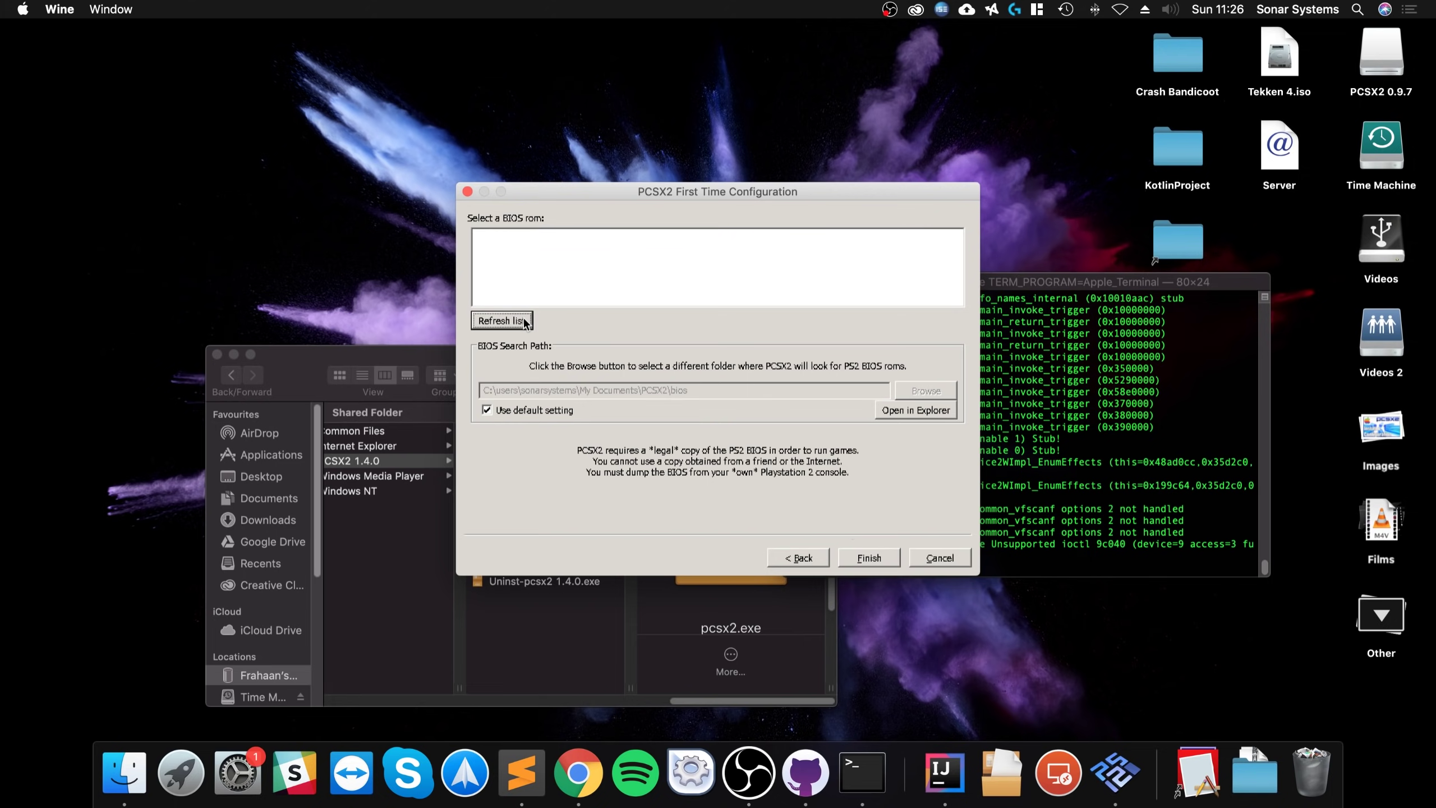
click(587, 661)
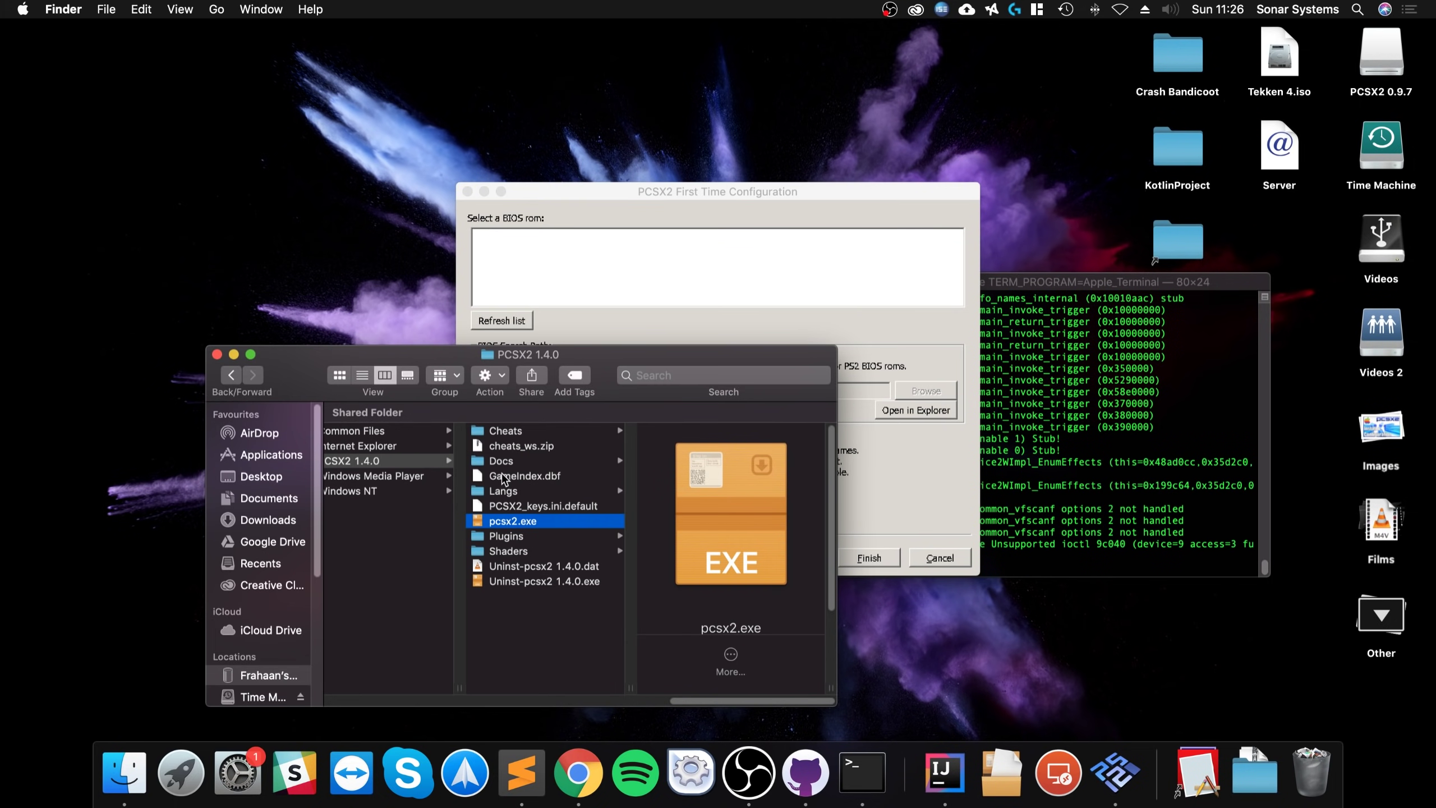
Extract ps2_bios.zip from Downloads and copy all 14 BIOS files.
drag(415, 352, 359, 223)
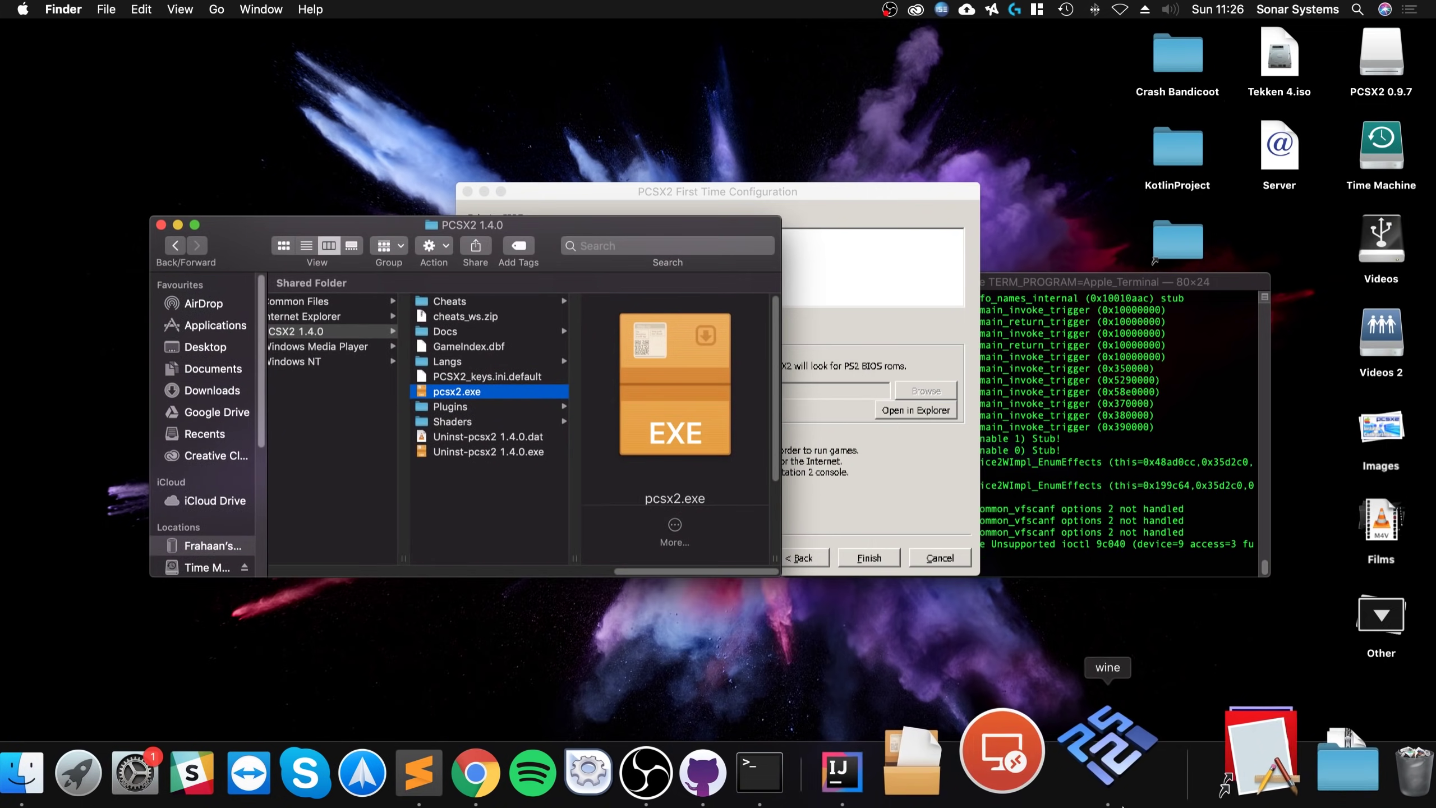
click(1253, 772)
click(1308, 383)
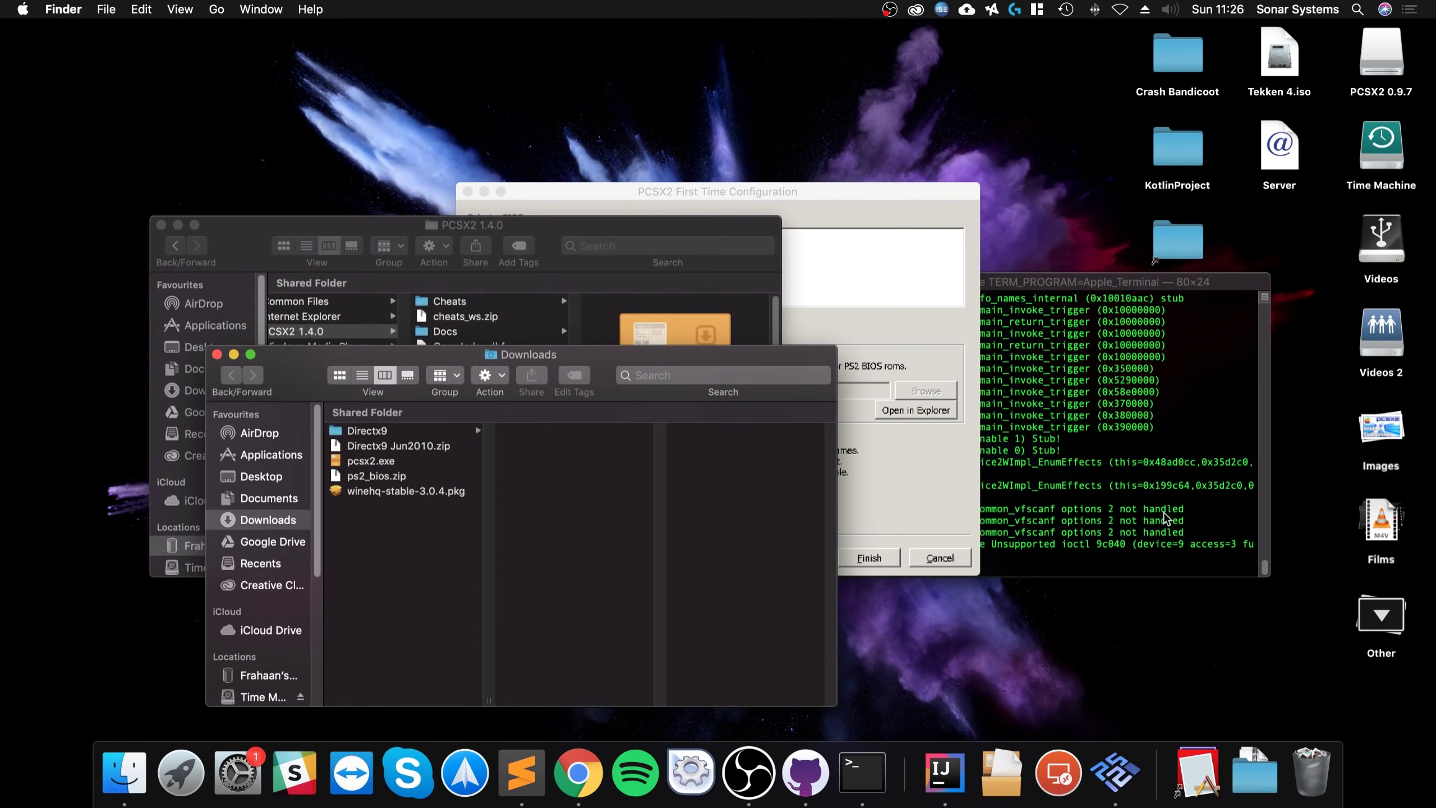
drag(577, 355, 1133, 266)
click(944, 389)
double_click(944, 390)
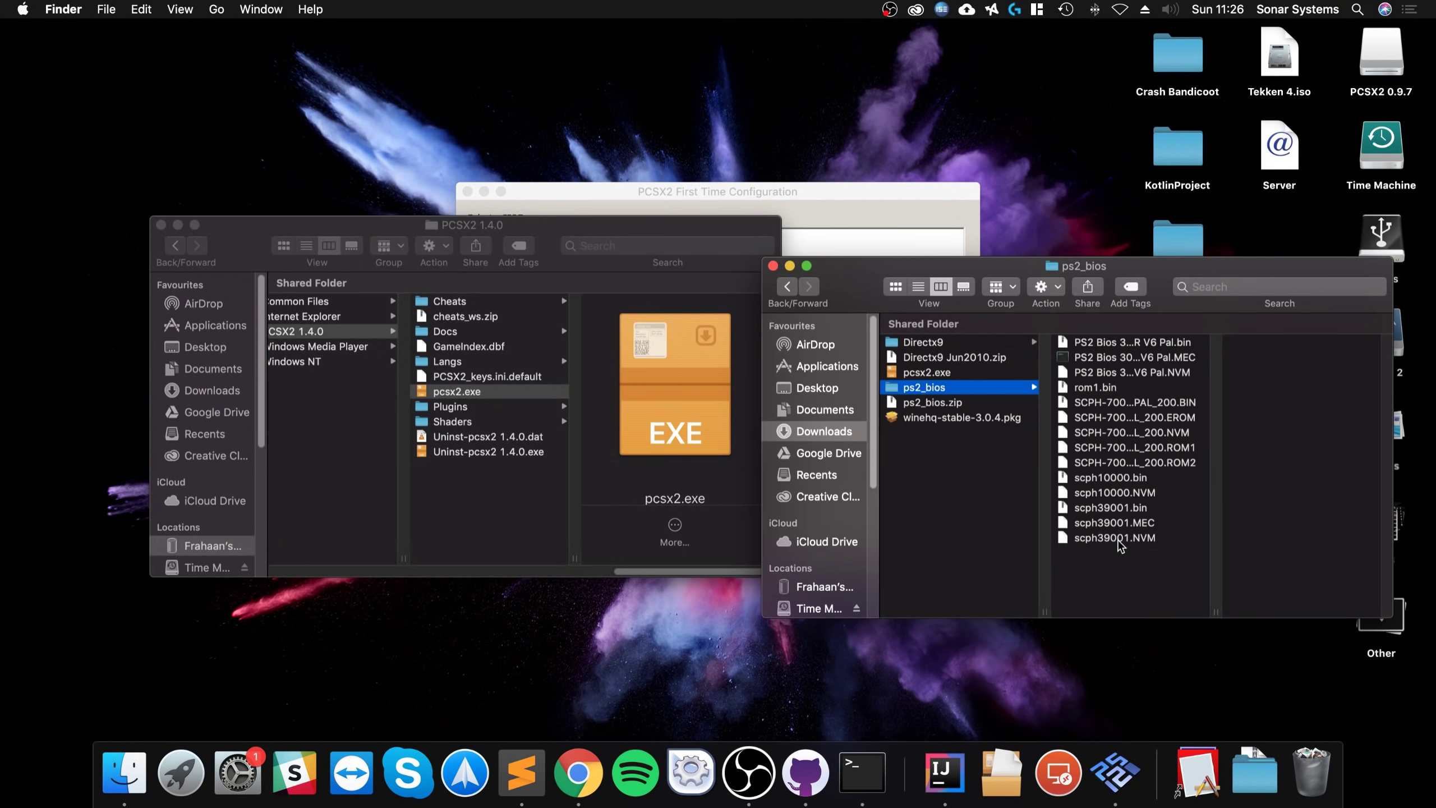
drag(1127, 574, 1073, 297)
key(super+c)
key(super+c)
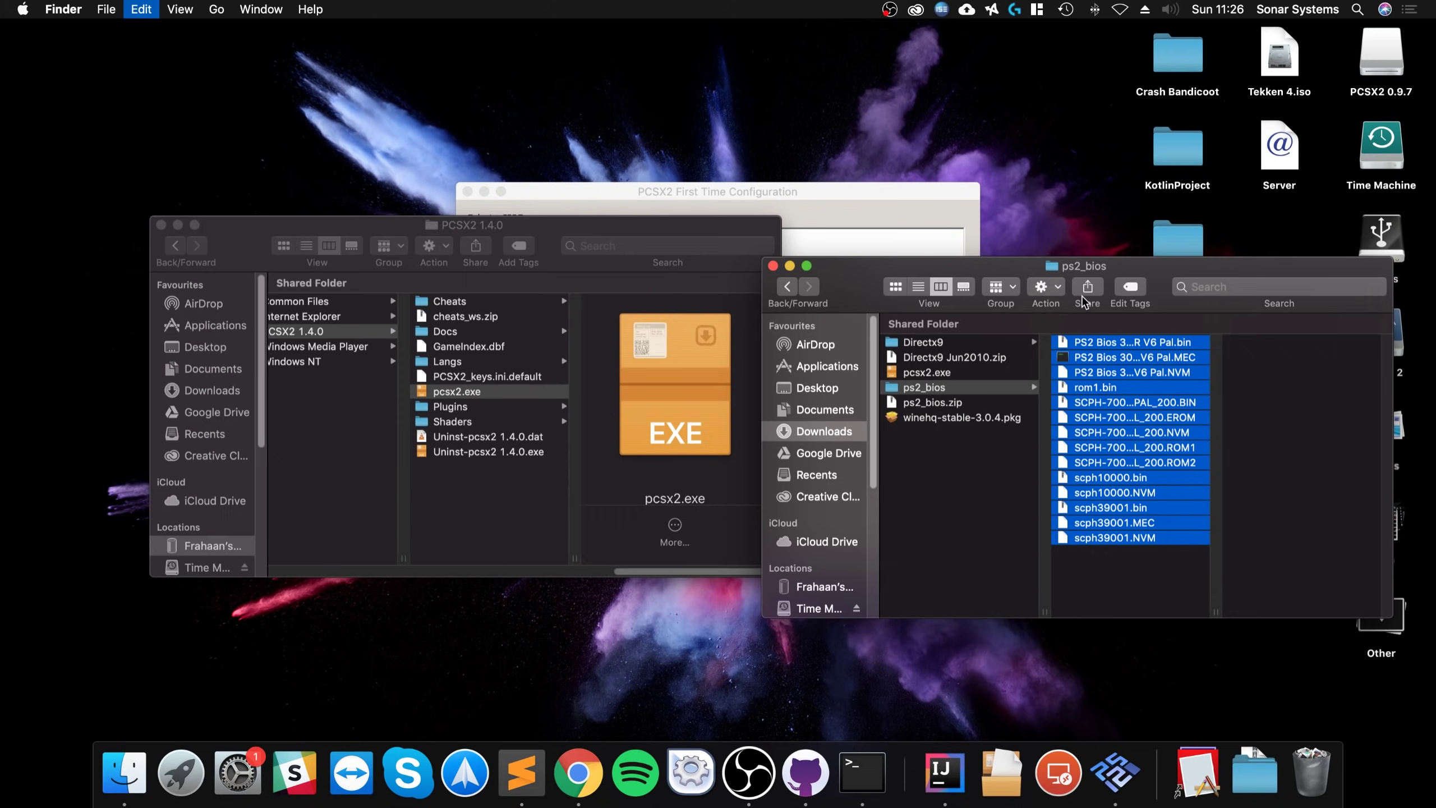
Paste the BIOS files into users > My Documents > PCSX2 > bios.
click(388, 511)
click(492, 498)
key(super+Up)
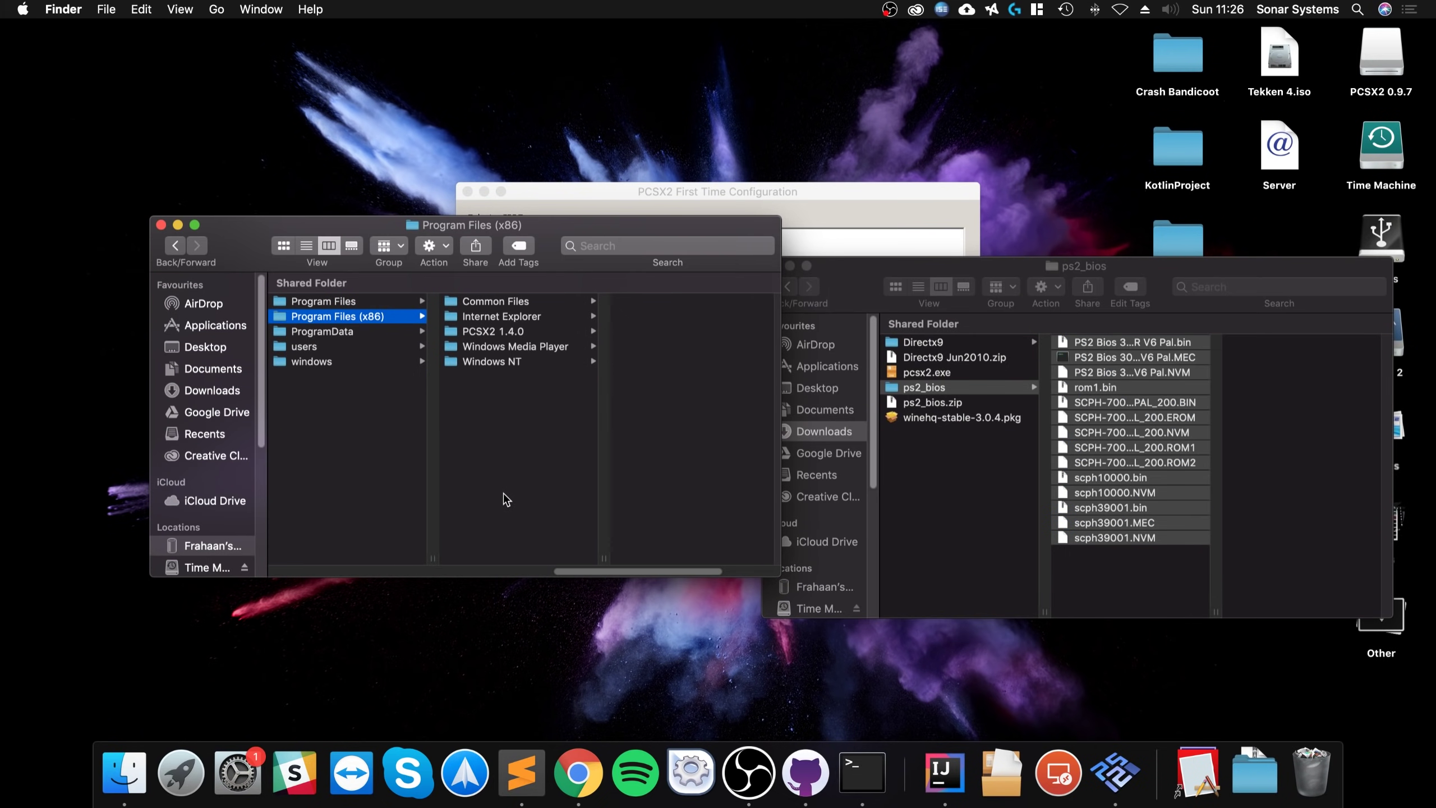
key(Down)
key(Down)
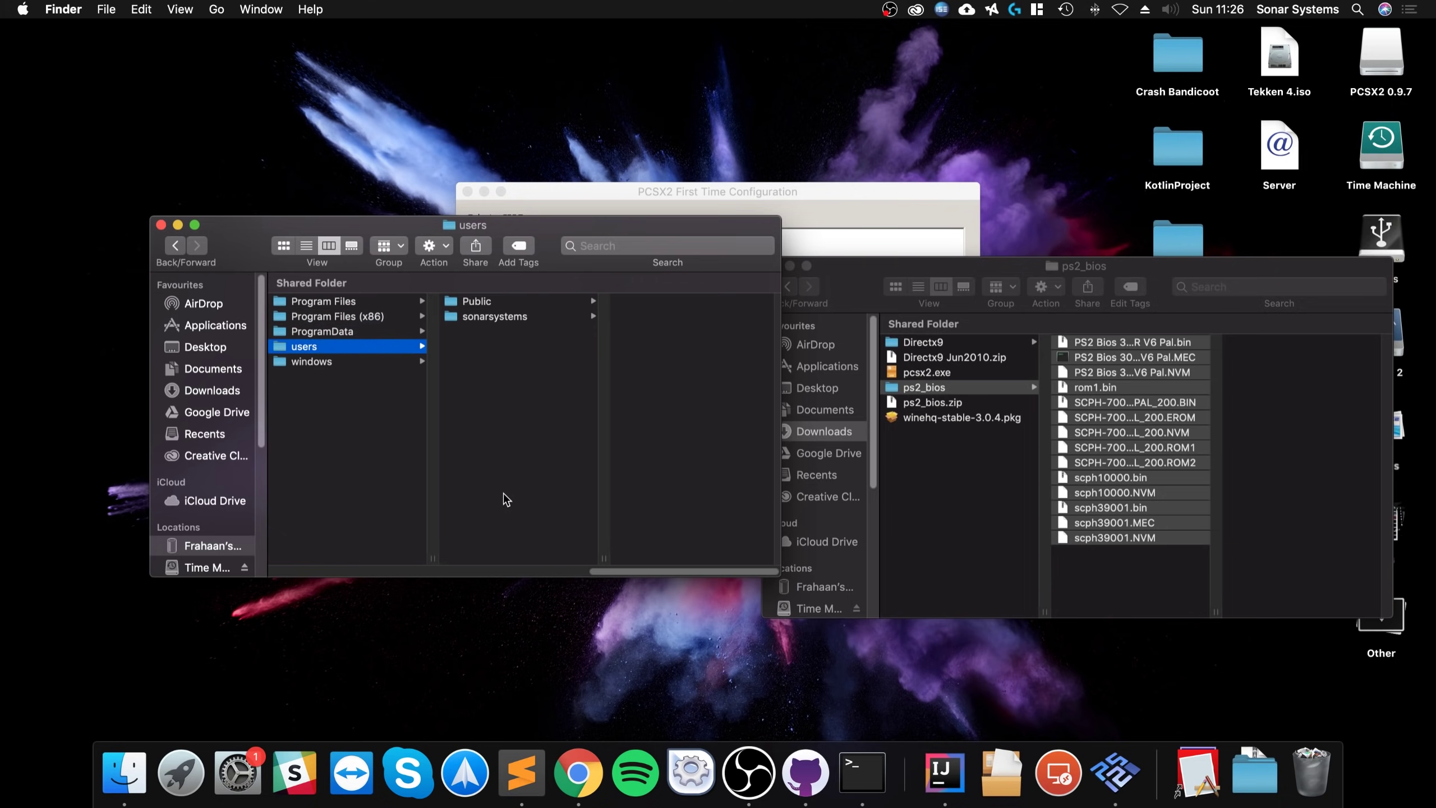
key(Right)
key(Down)
key(Right)
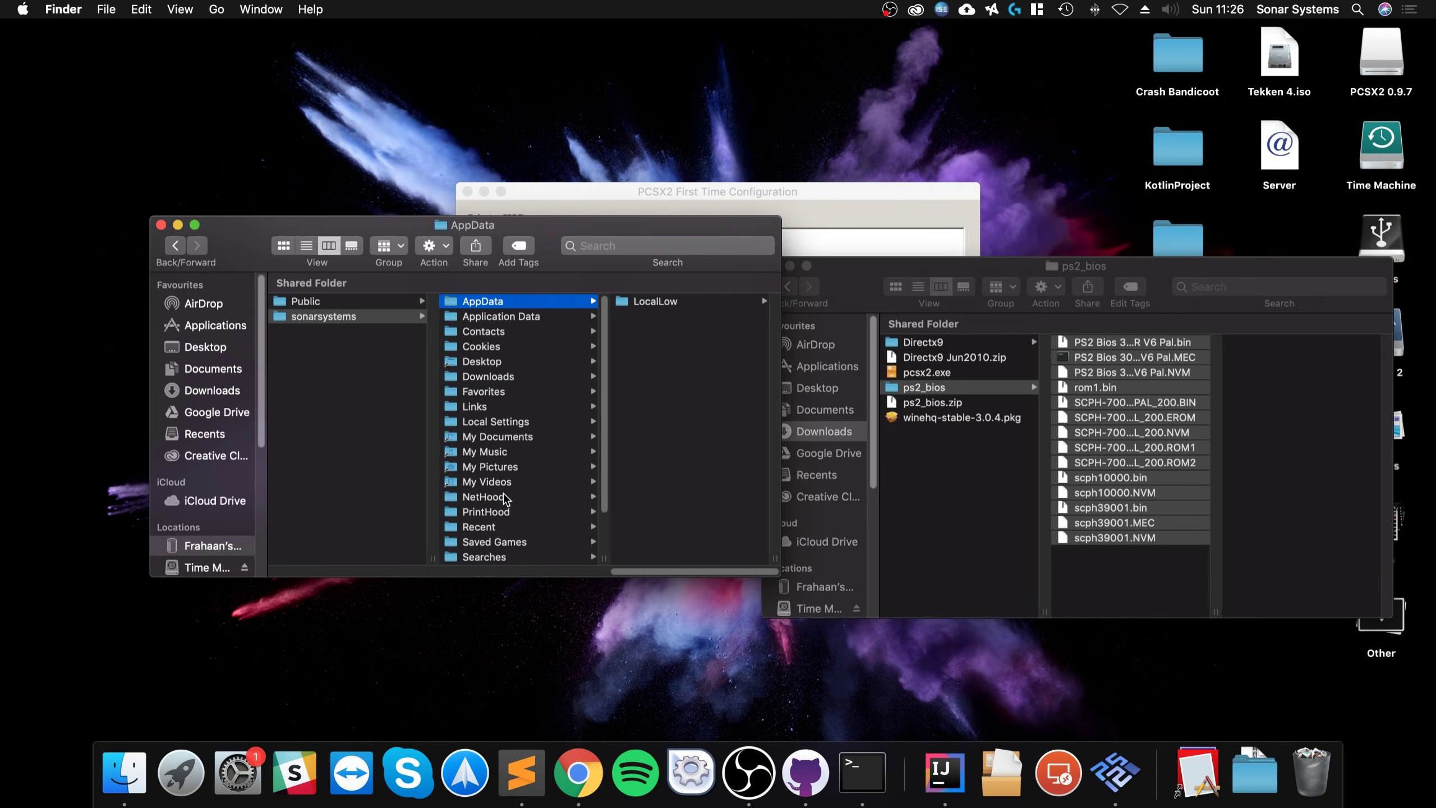
key(Down)
key(Down)
key(Down)
key(Down)
key(Down)
key(Down)
key(Down)
key(Down)
key(Down)
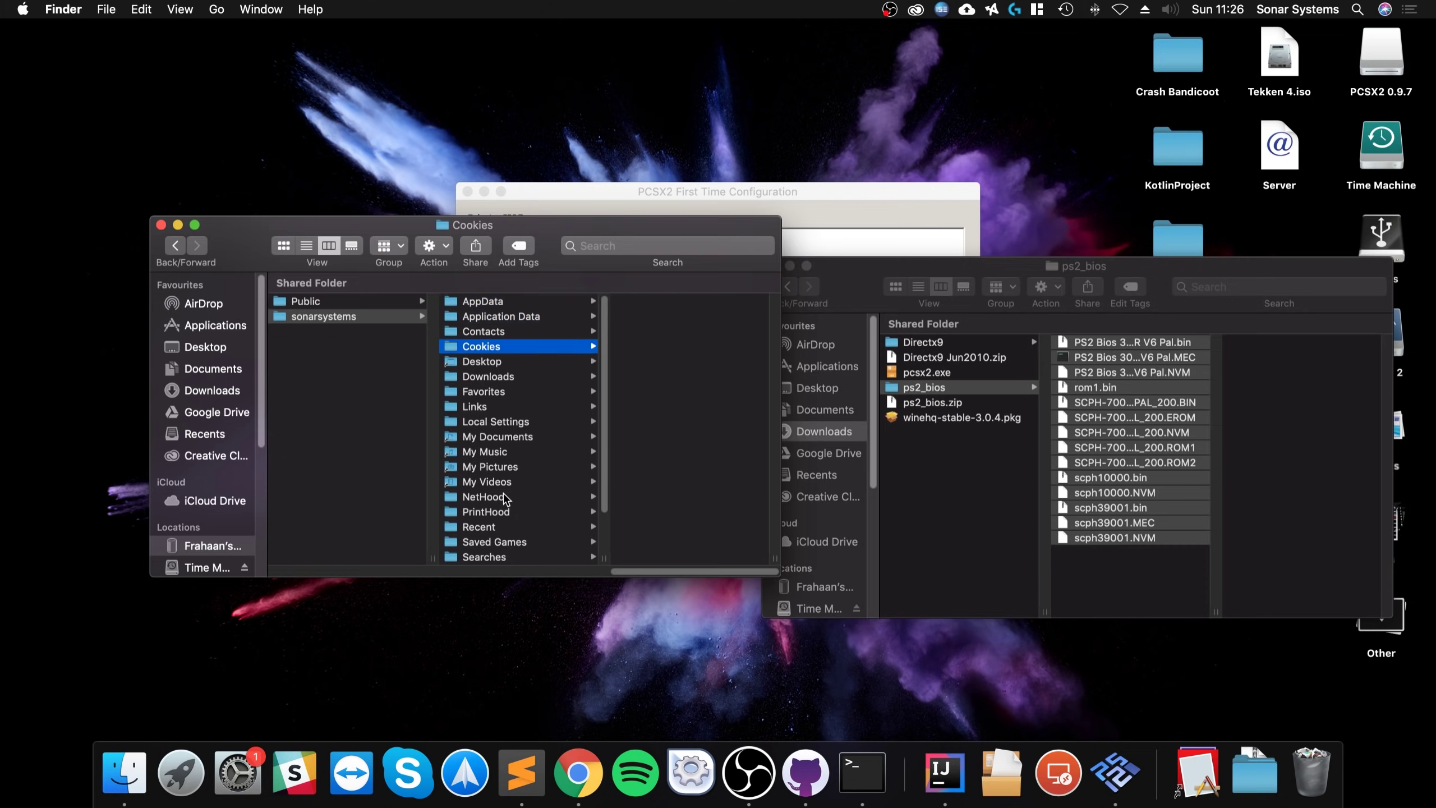
key(Right)
key(Down)
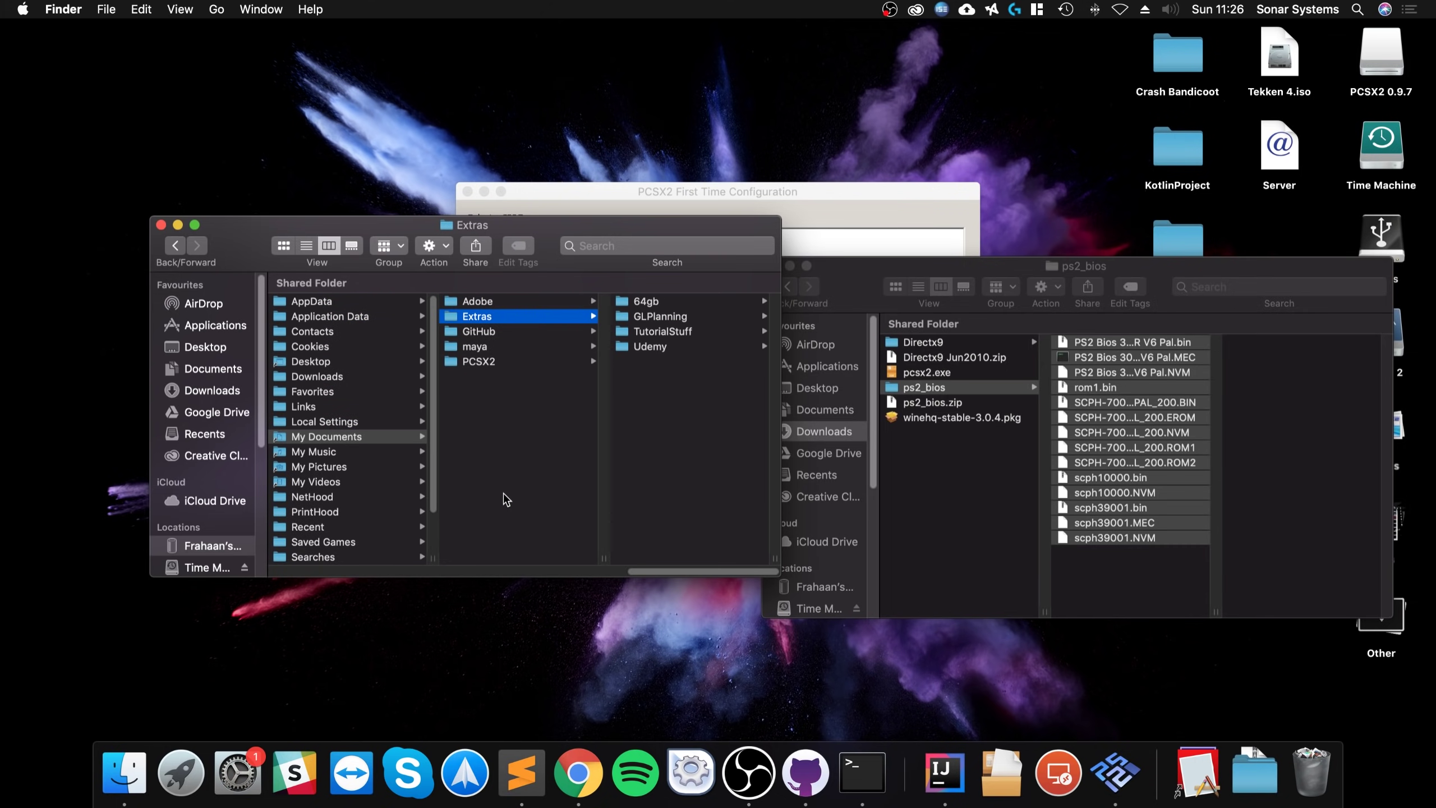
key(Down)
key(Down)
key(Down)
key(Right)
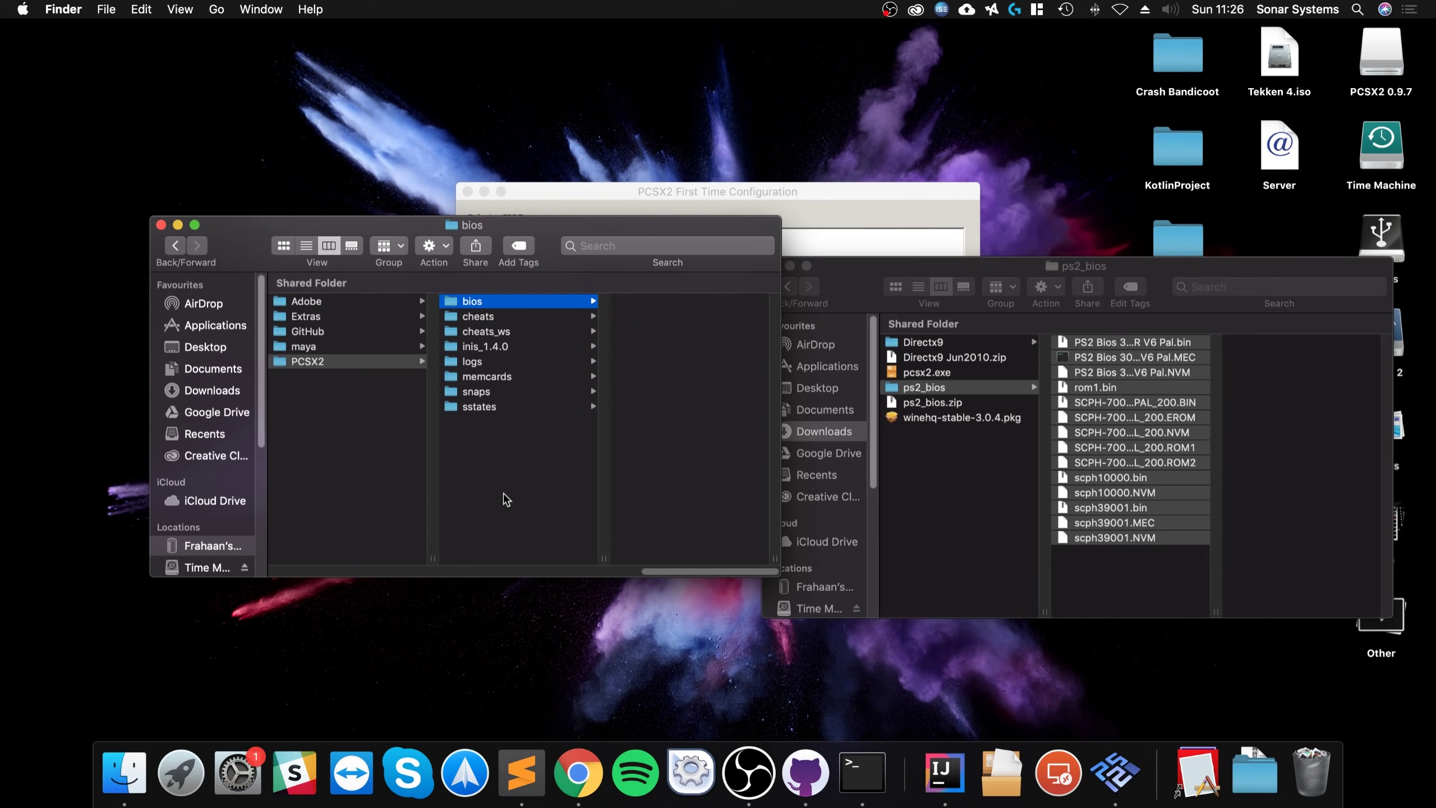
key(super+v)
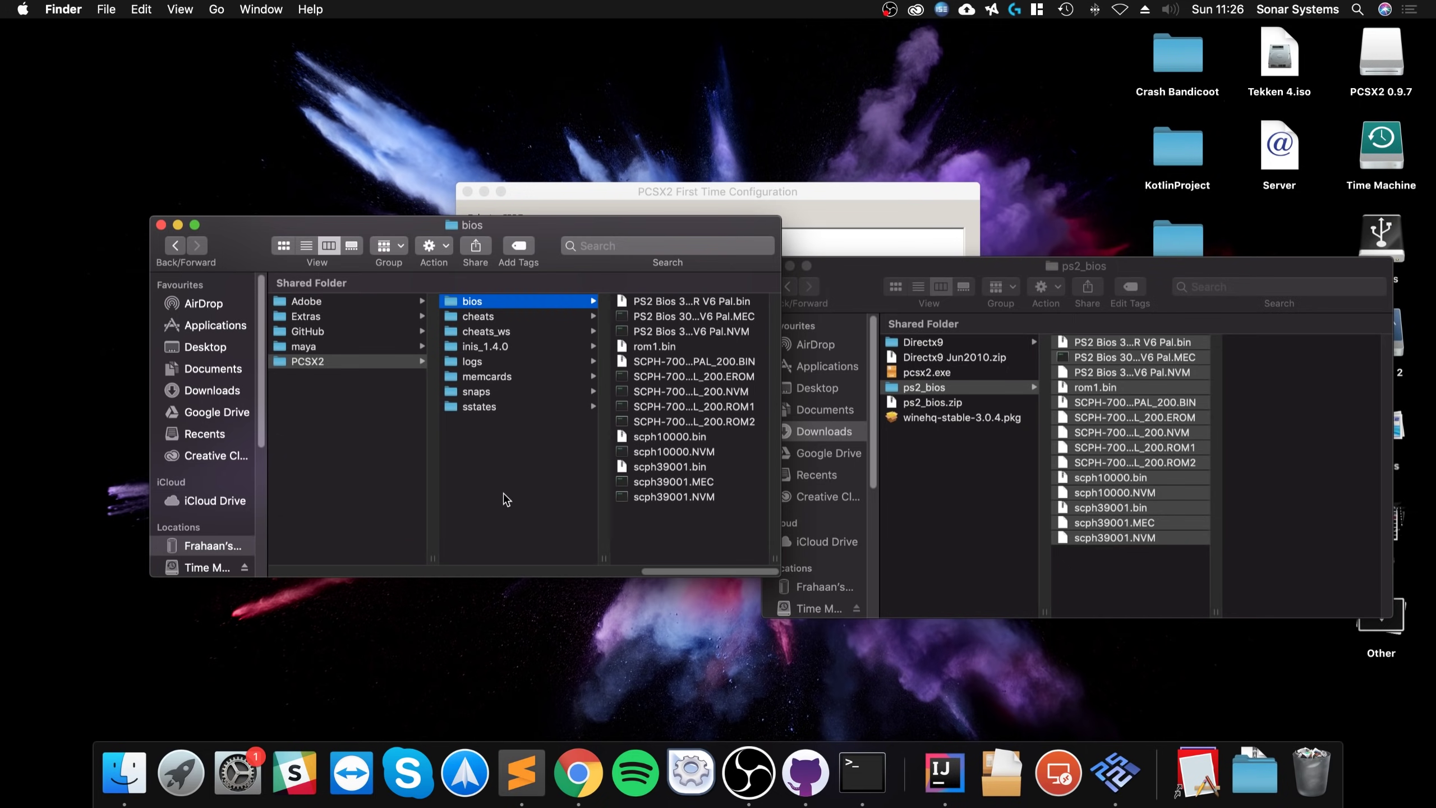
Refresh the BIOS list, select the USA v01.60 BIOS, and finish the first-time setup.
click(859, 210)
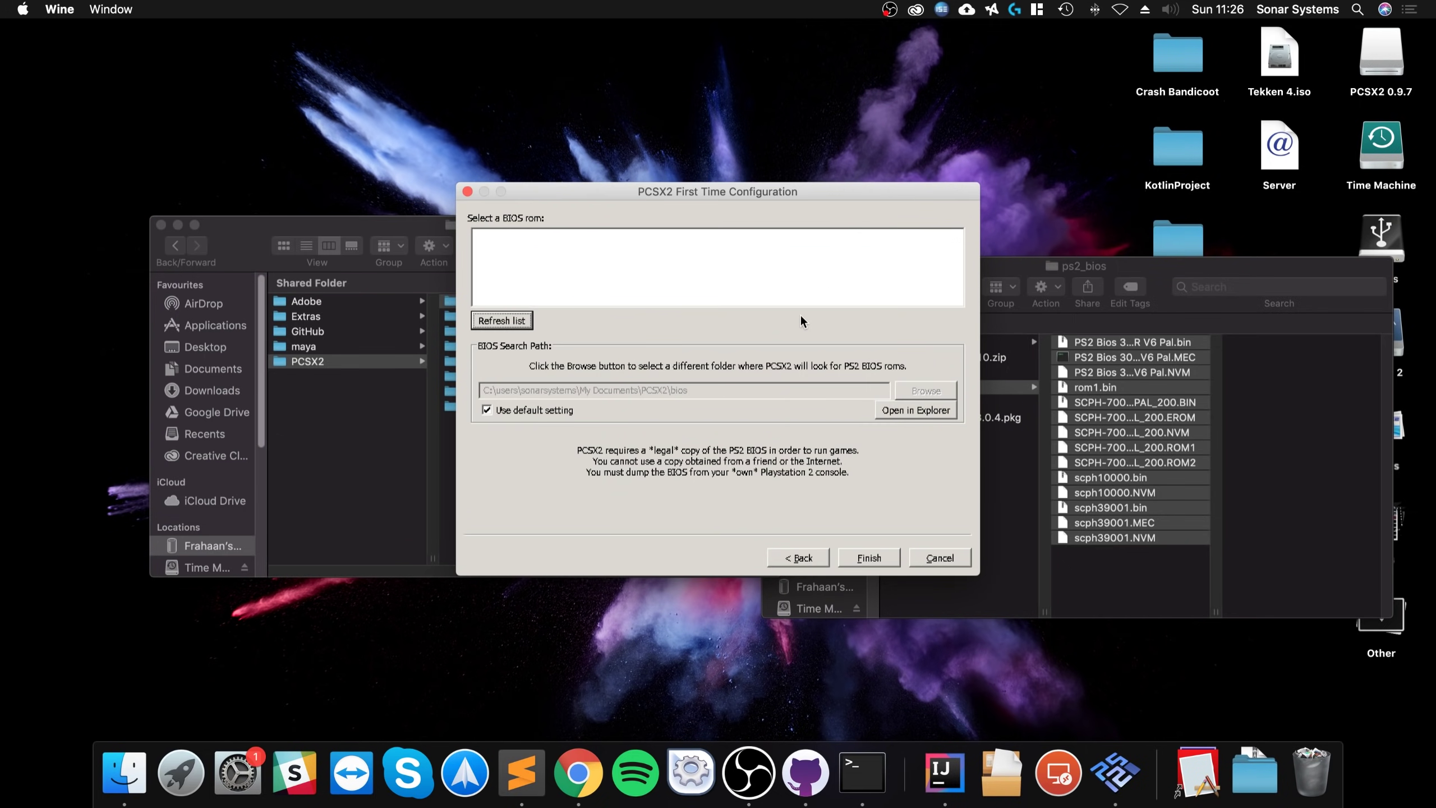
click(505, 323)
click(570, 275)
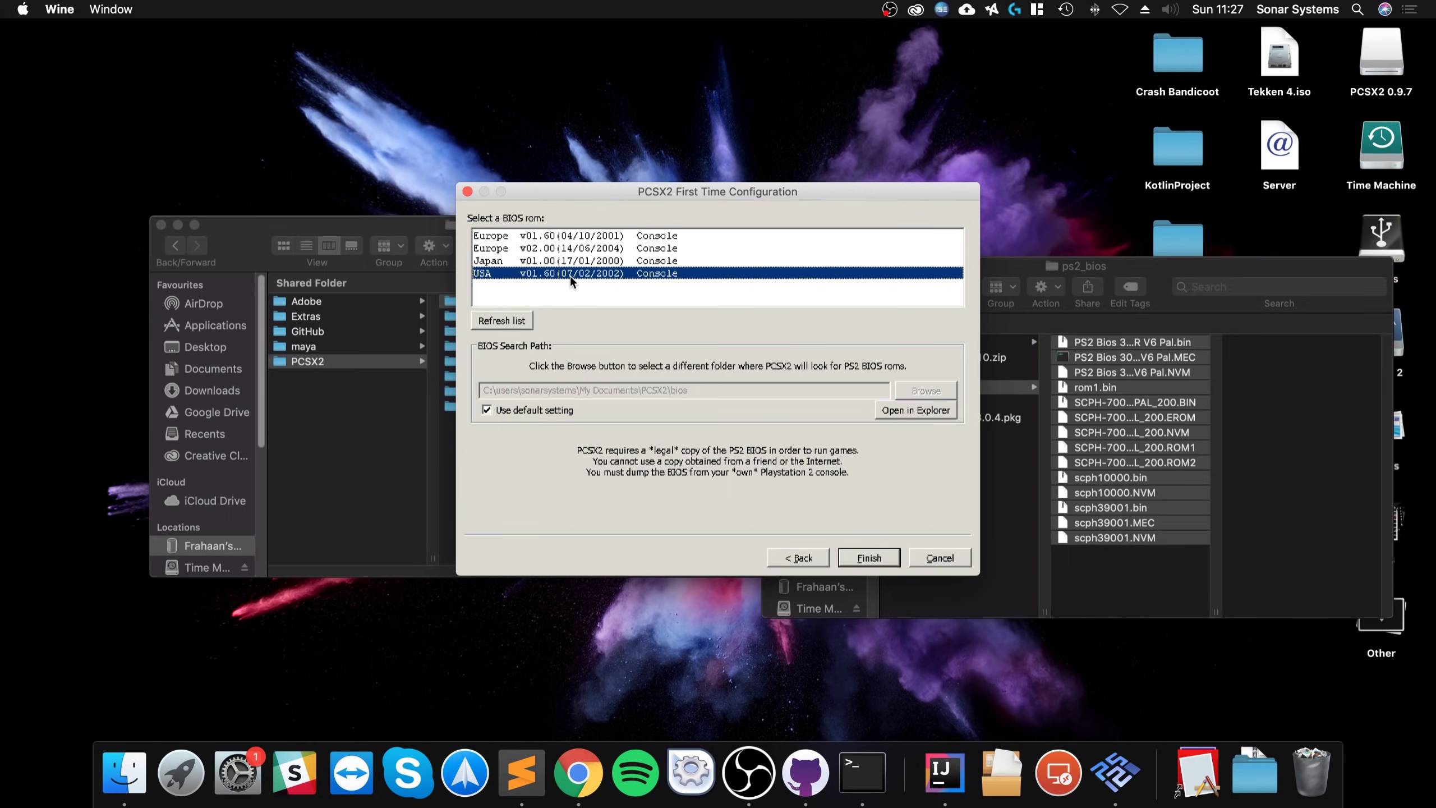
click(859, 560)
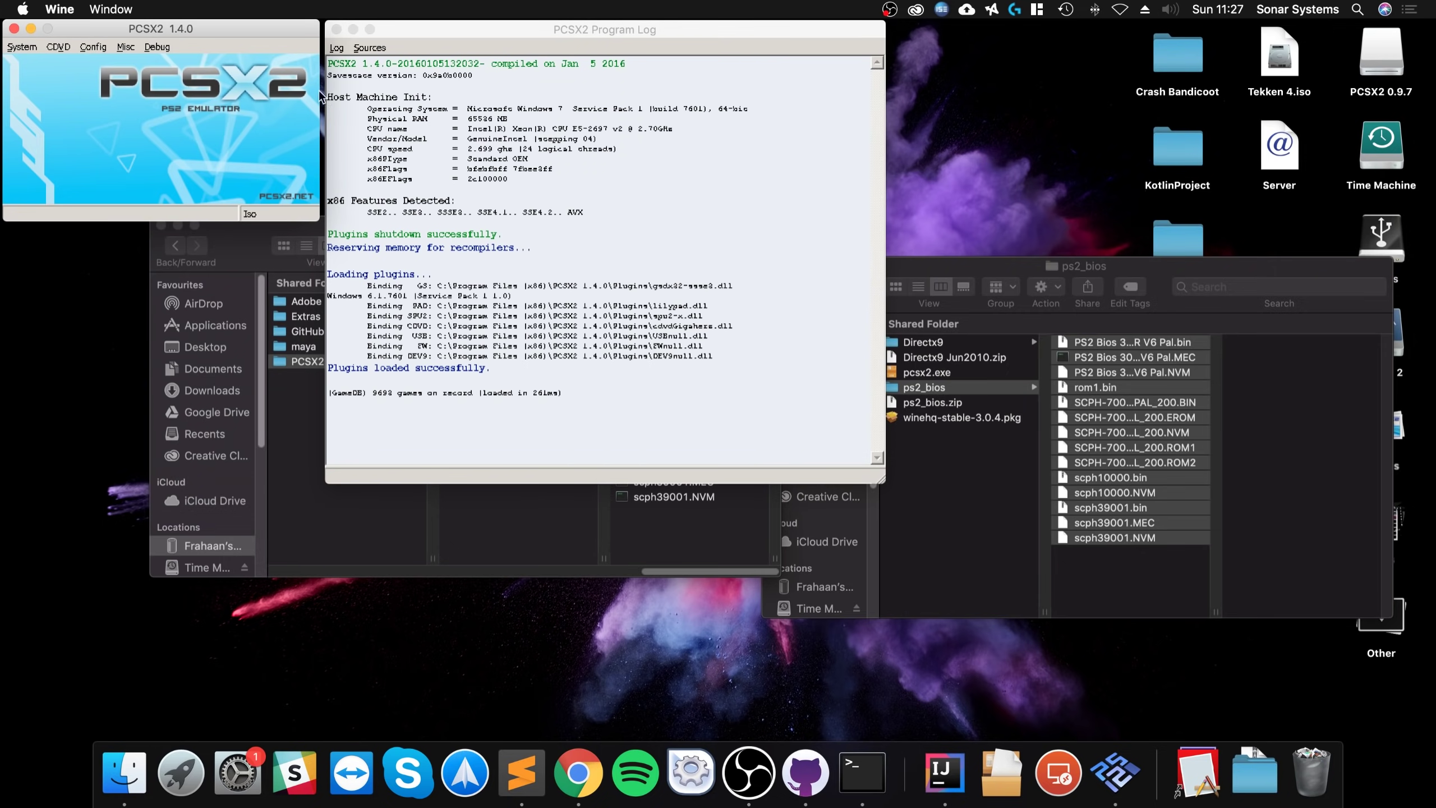
Center the PCSX2 main window and open the CDVD disc image options.
drag(258, 24, 685, 212)
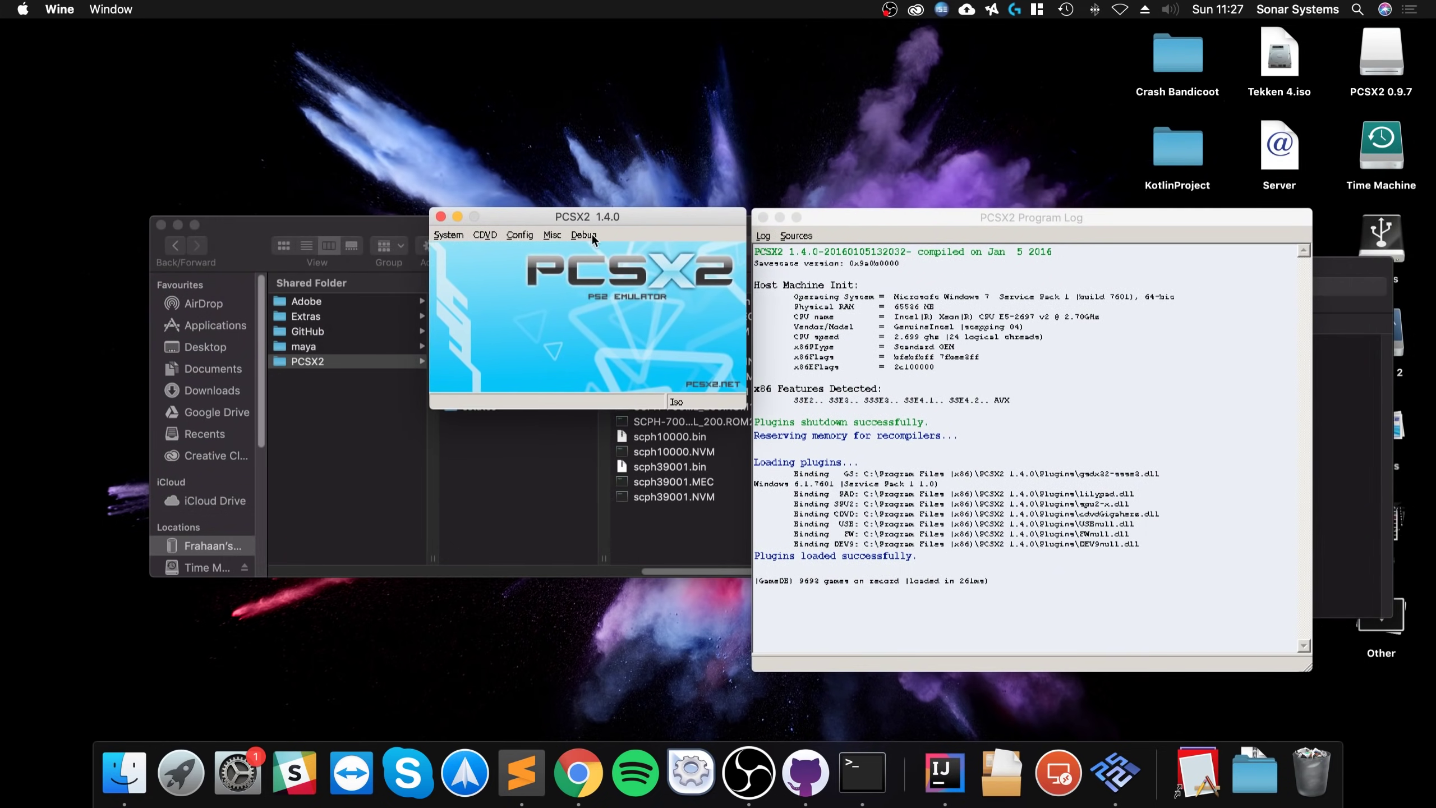
click(518, 237)
click(476, 243)
click(478, 237)
mouse_move(514, 250)
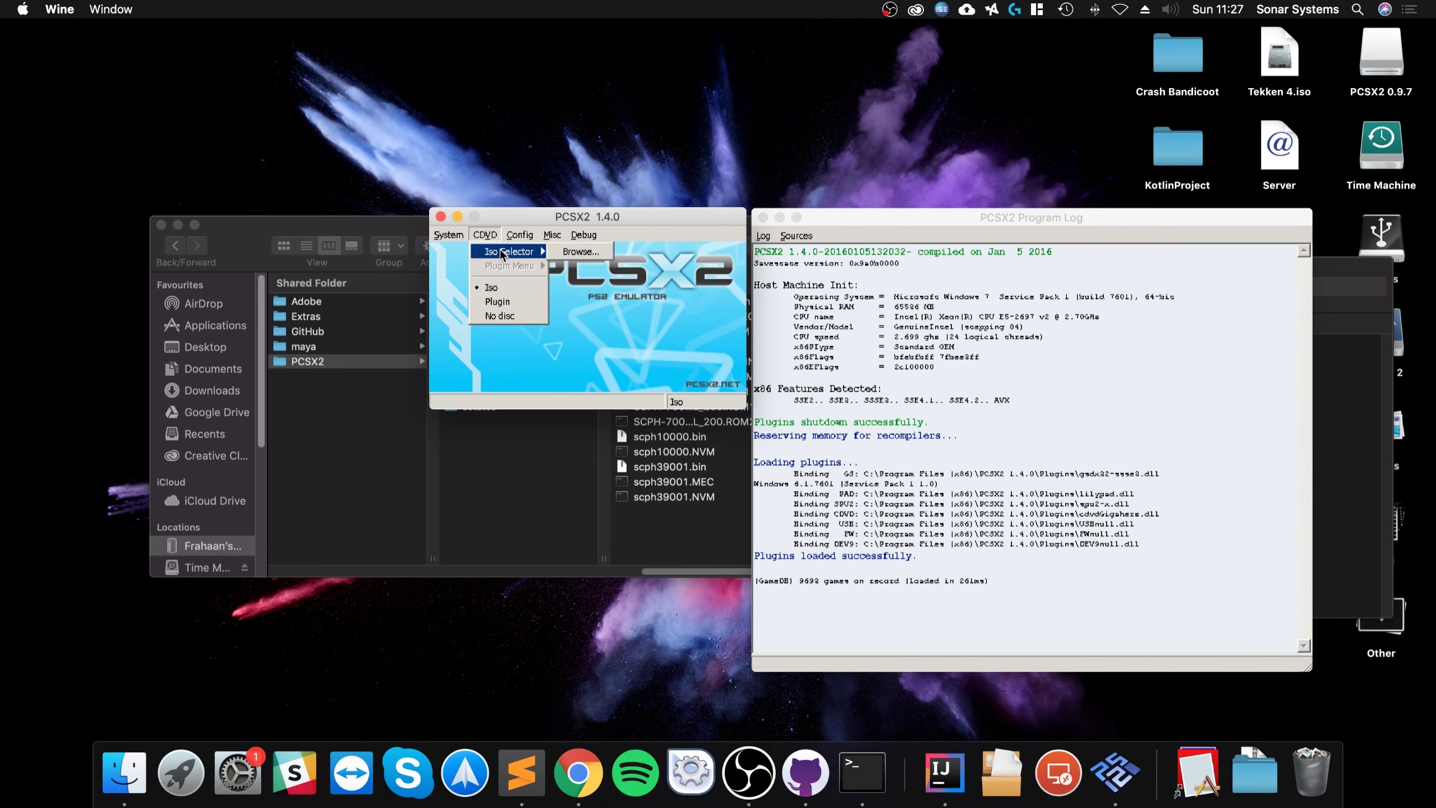
Browse to the Desktop via the Z: drive and load Tekken 4.iso as the disc image.
click(557, 252)
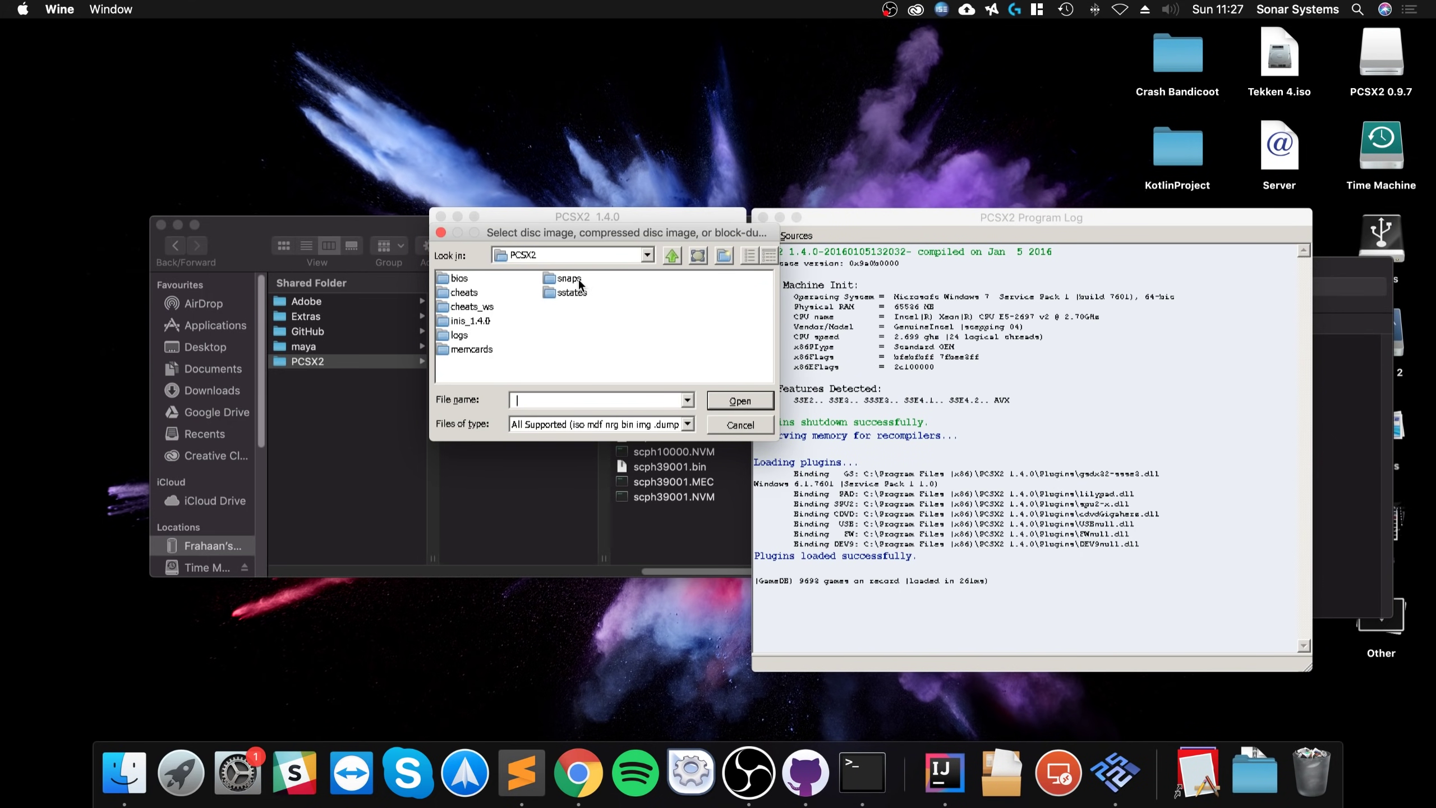
click(586, 258)
scroll(576, 293, up, 5)
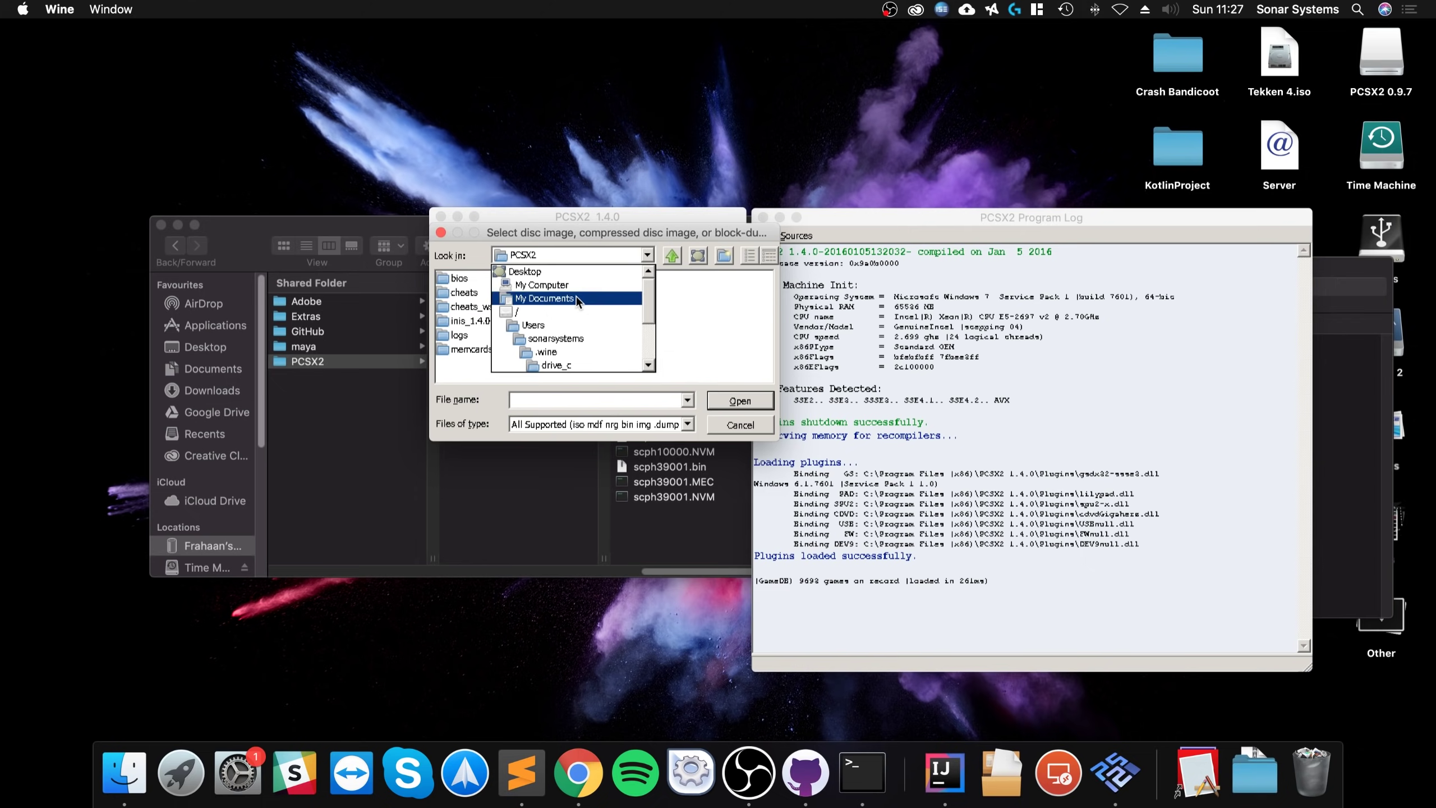
click(551, 298)
click(544, 255)
click(539, 285)
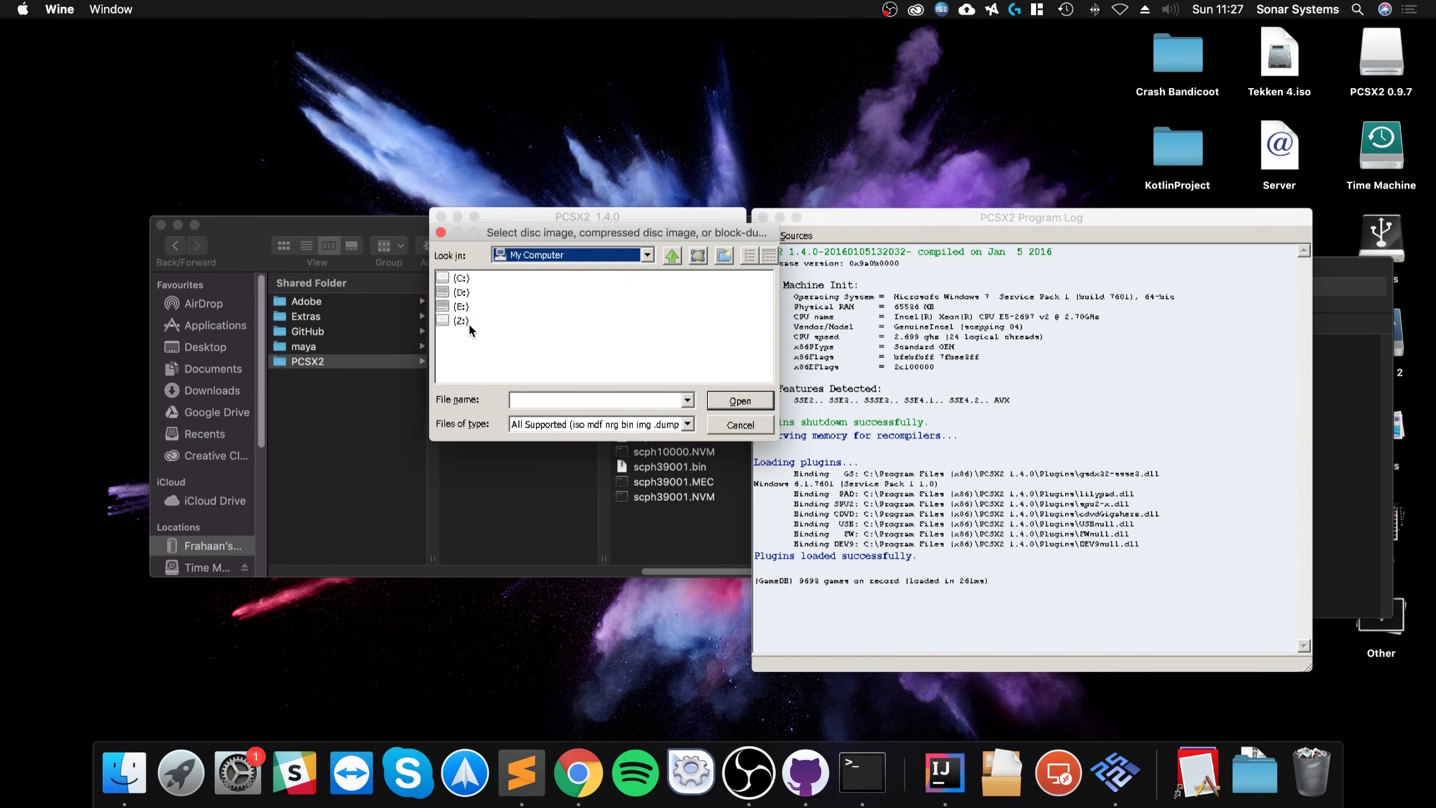
double_click(452, 322)
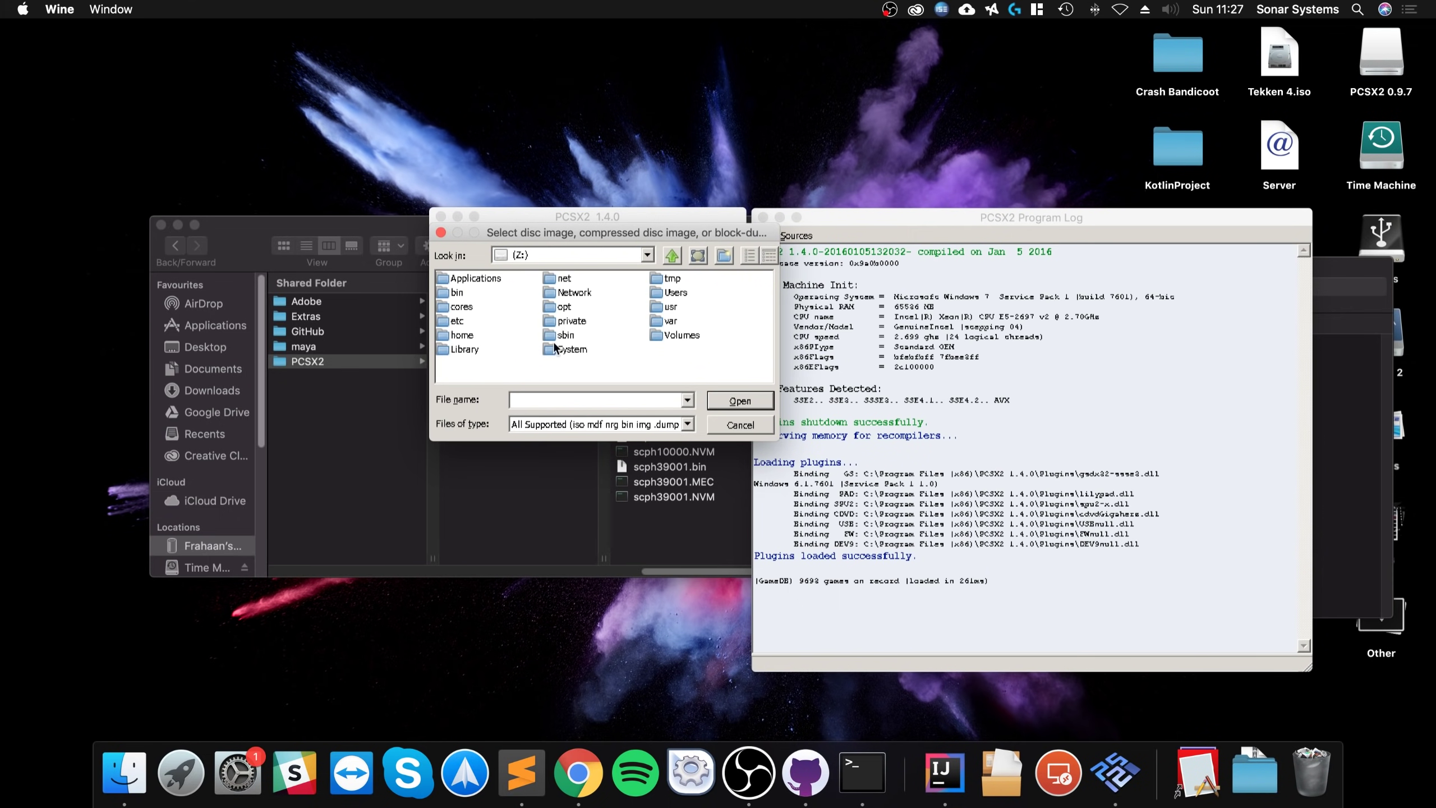
double_click(668, 293)
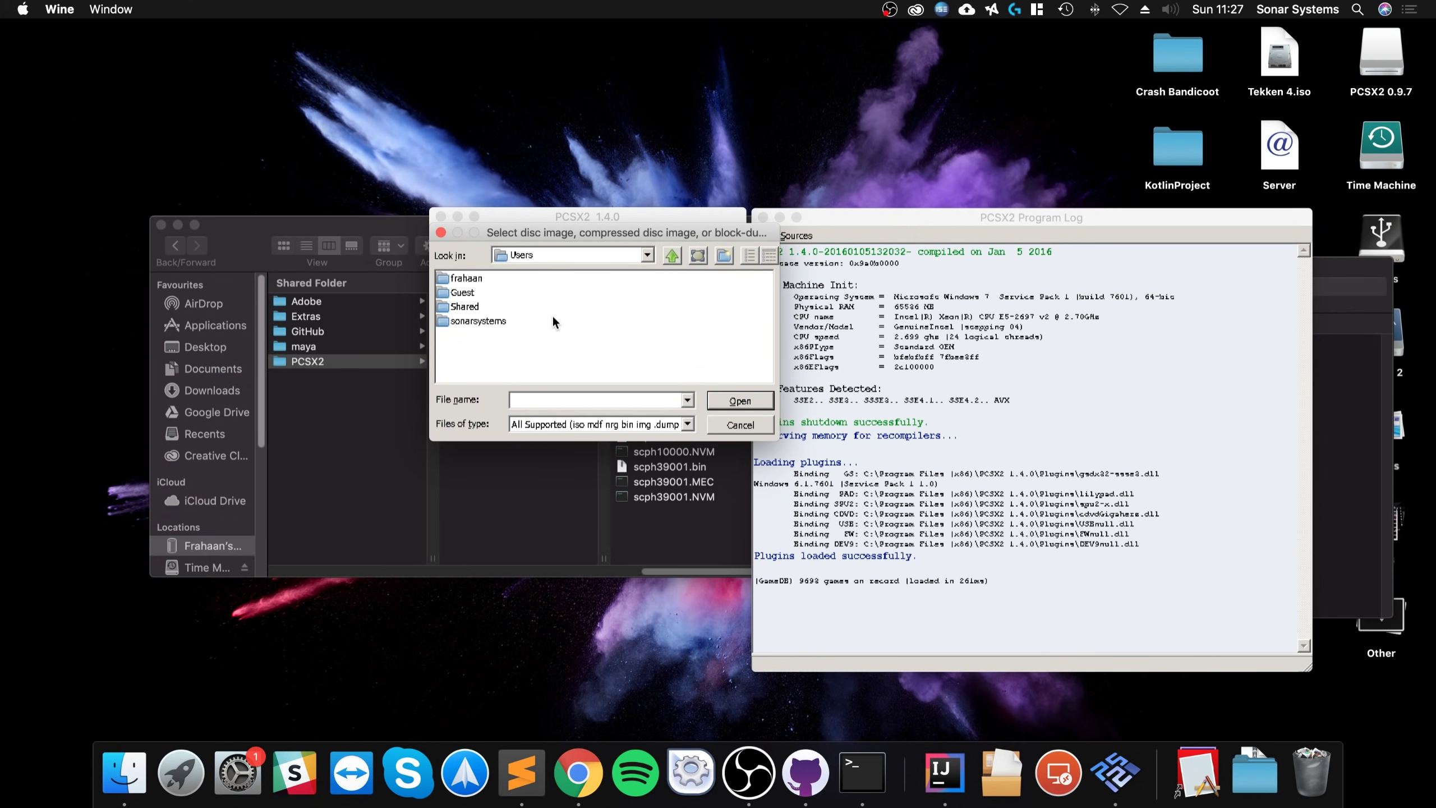
double_click(464, 319)
double_click(478, 307)
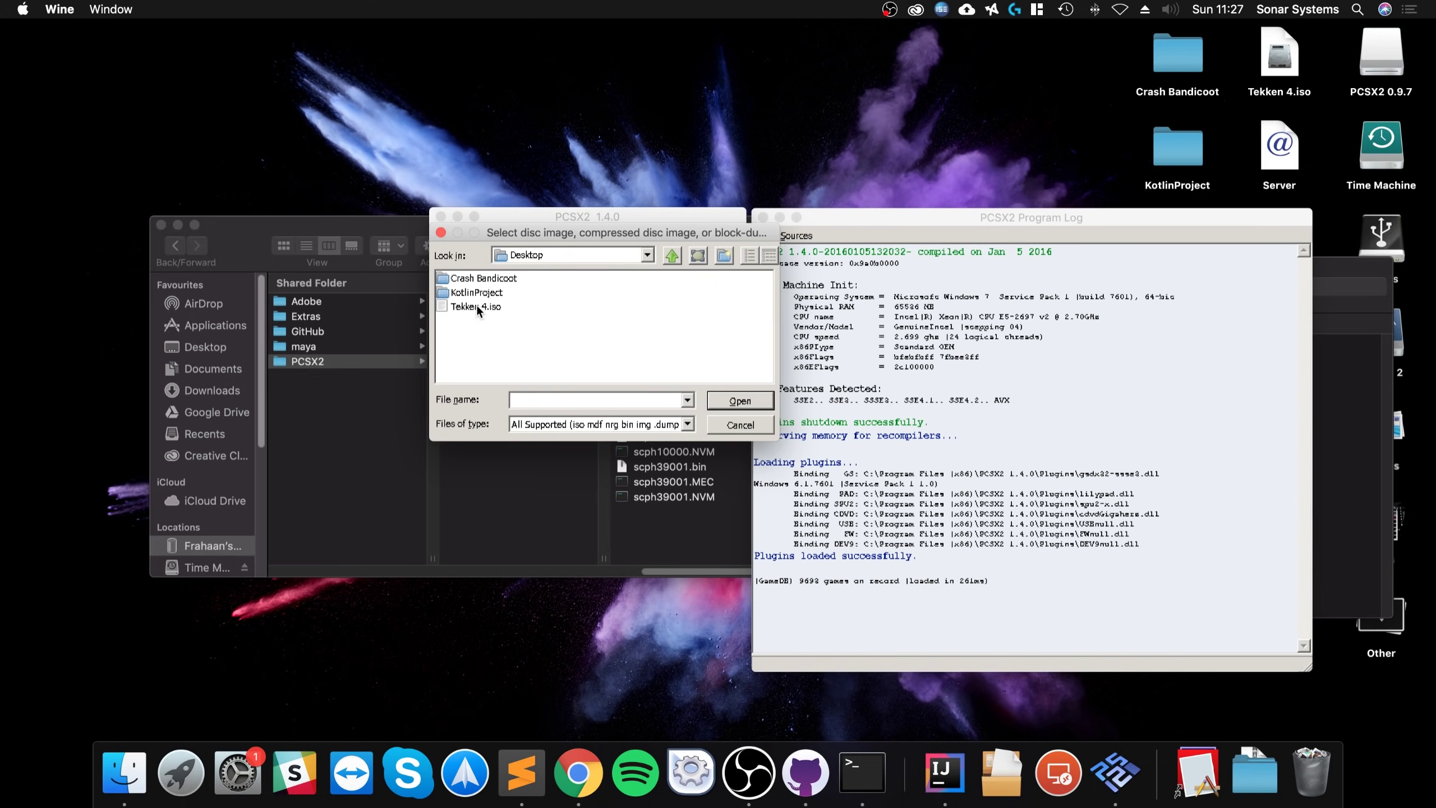
click(481, 306)
click(722, 401)
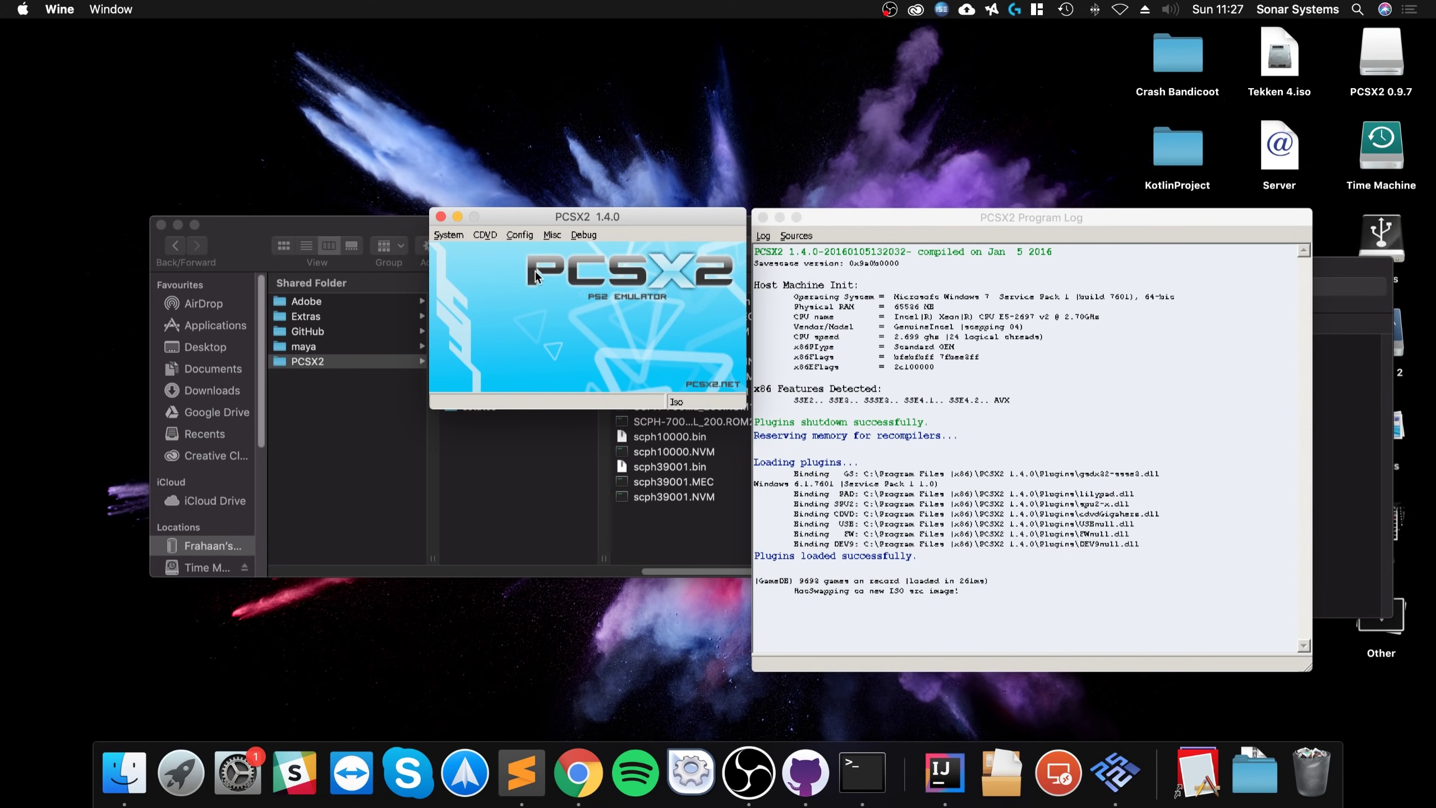
Confirm Tekken 4.iso is loaded and start Boot CDVD (full).
click(498, 233)
mouse_move(496, 256)
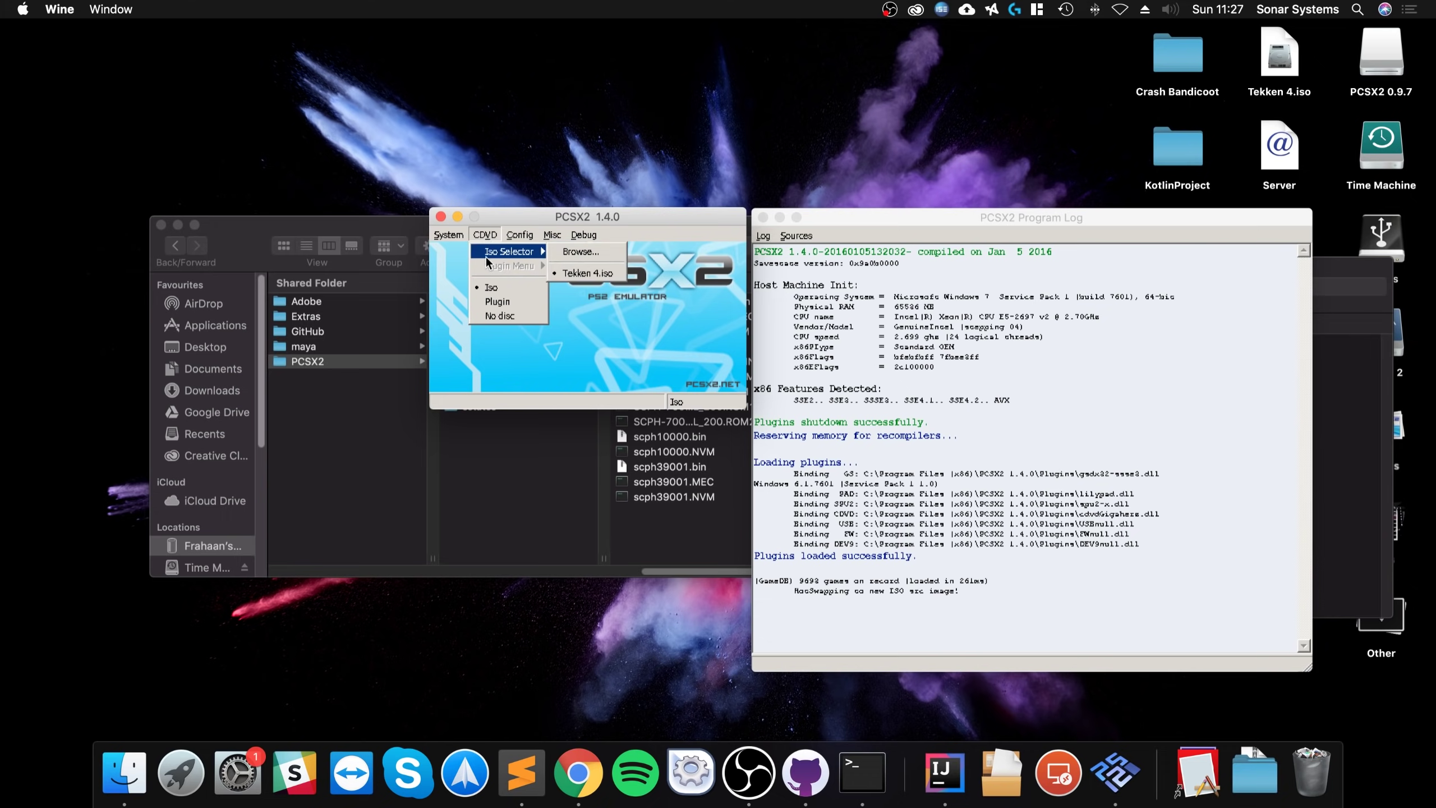
mouse_move(448, 234)
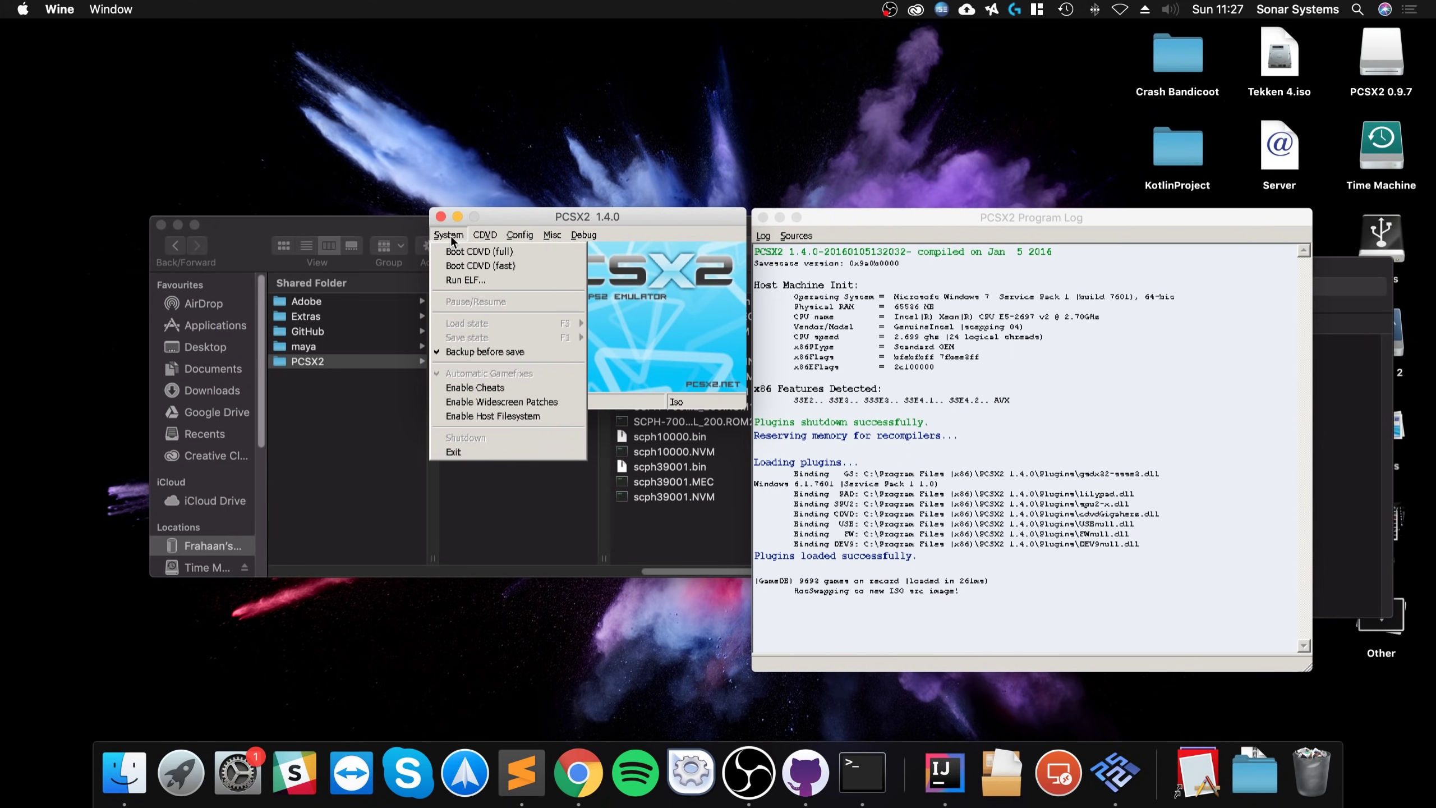
click(463, 253)
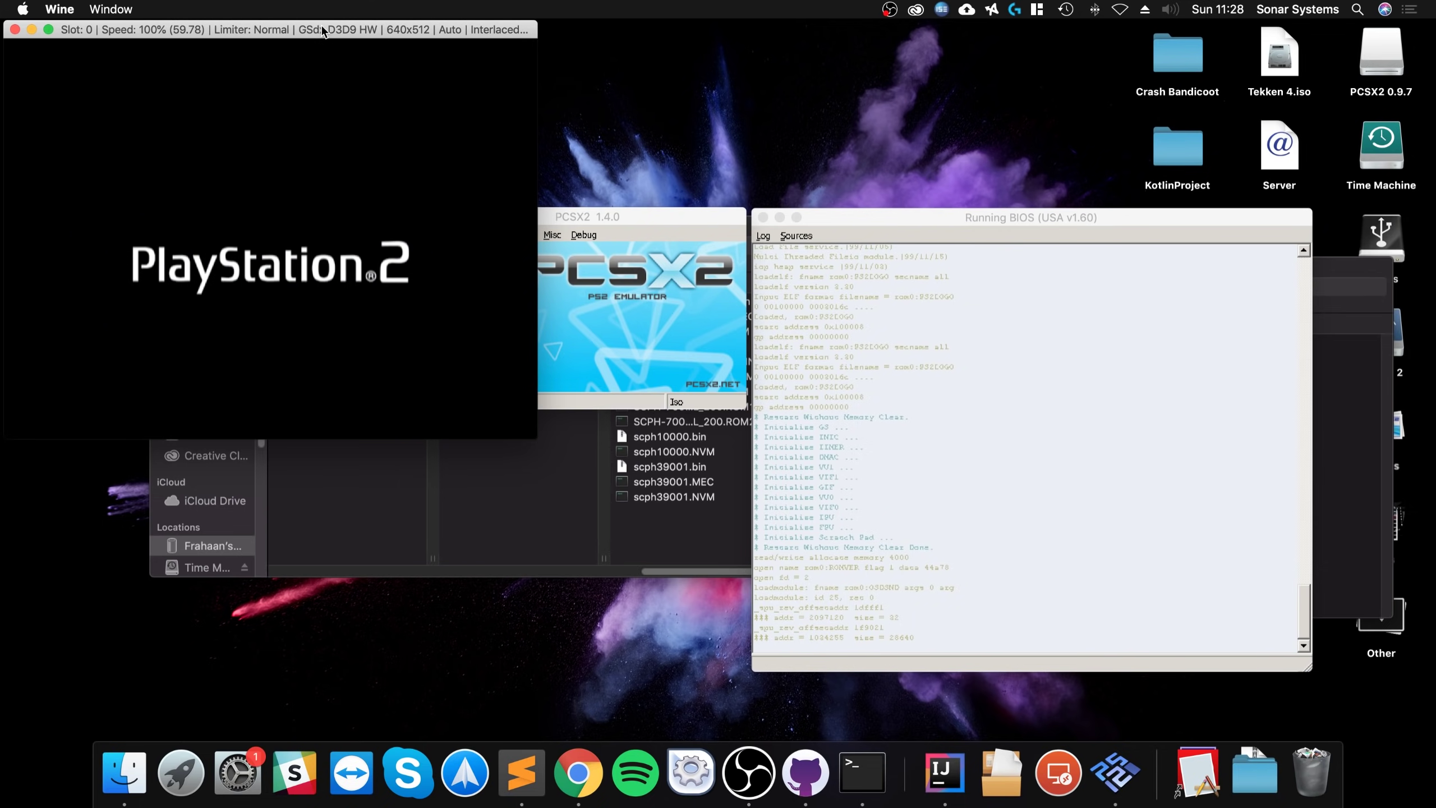
Let Tekken 4 run to its Namco intro, suspend, resume, then stop emulation with Esc.
drag(321, 24, 401, 219)
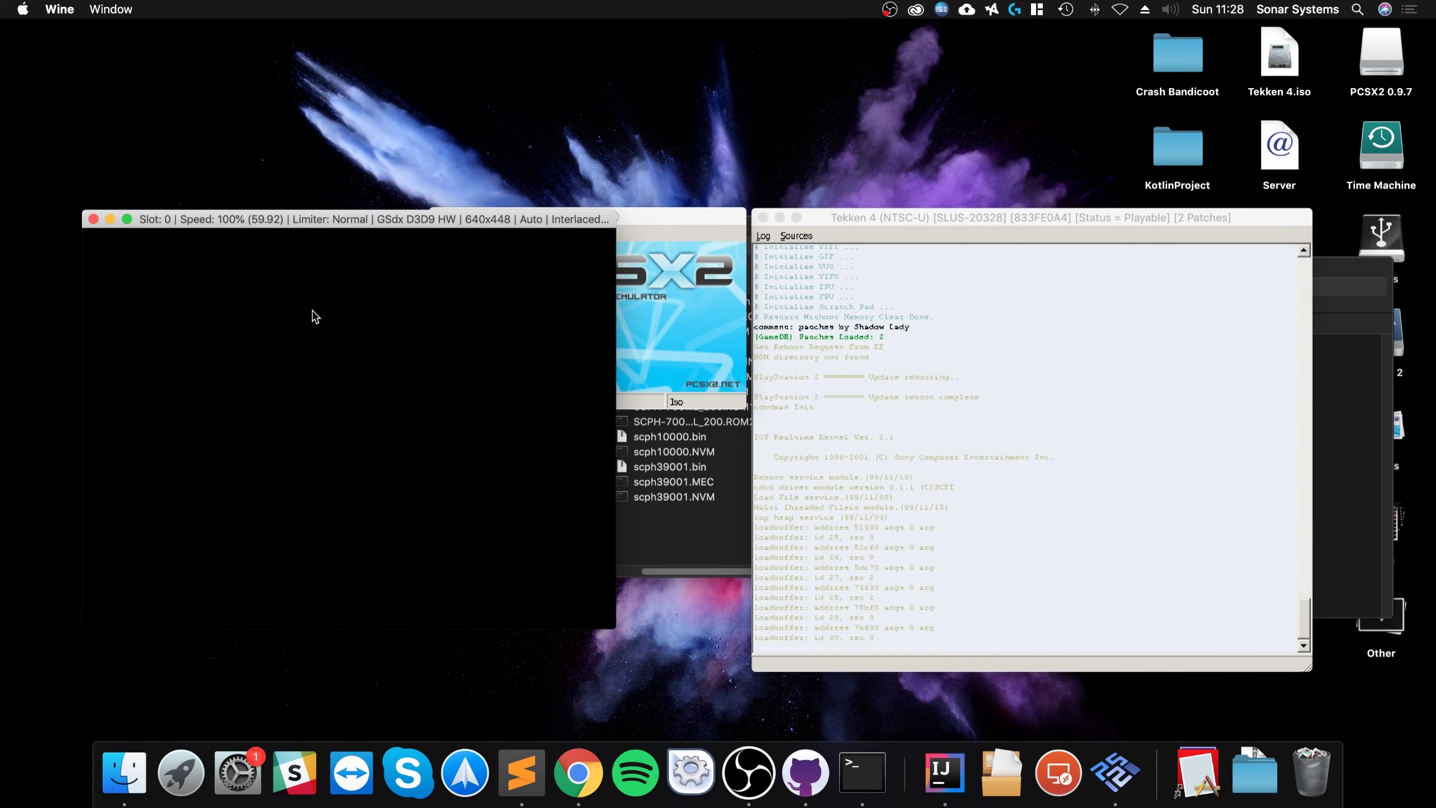
key(Escape)
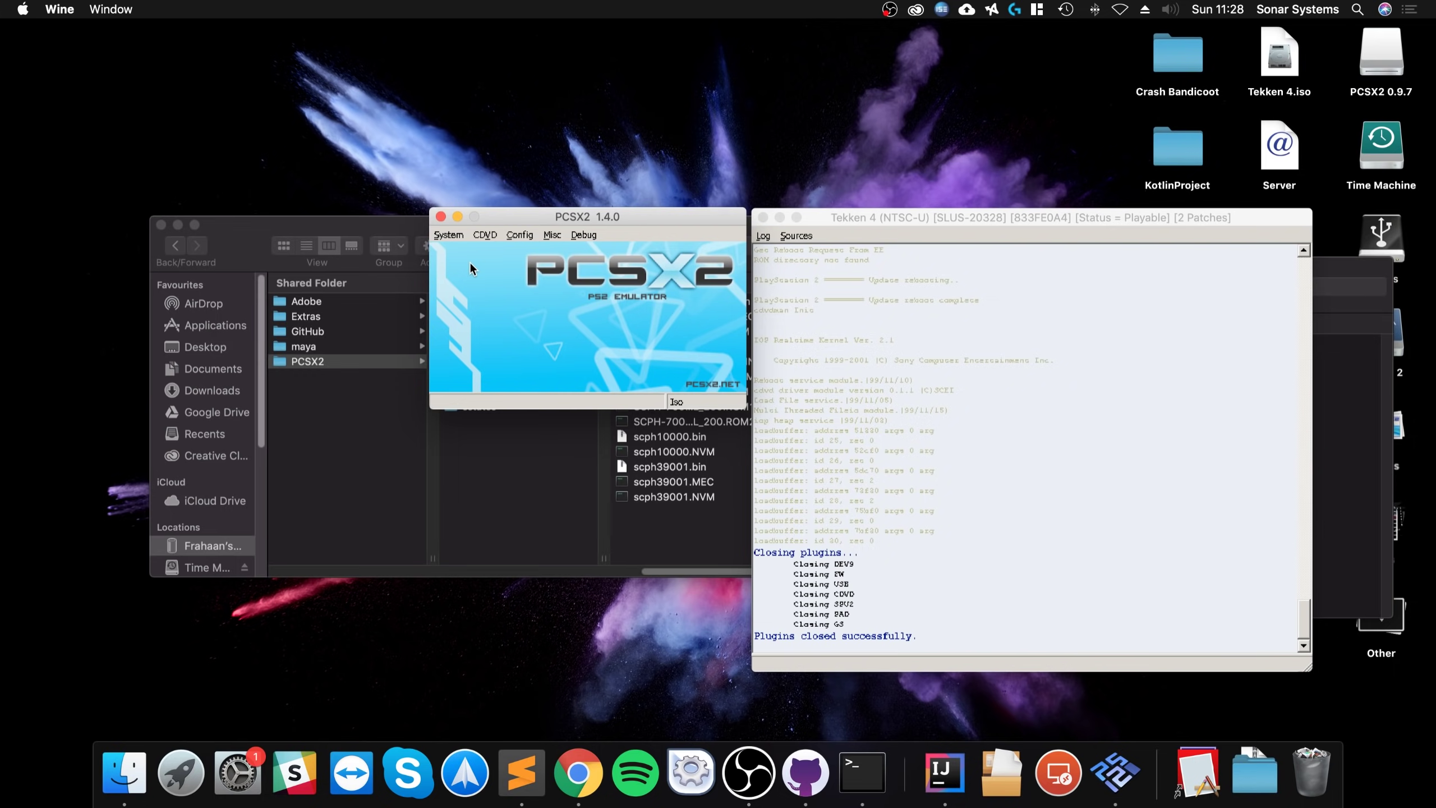
click(448, 234)
click(460, 300)
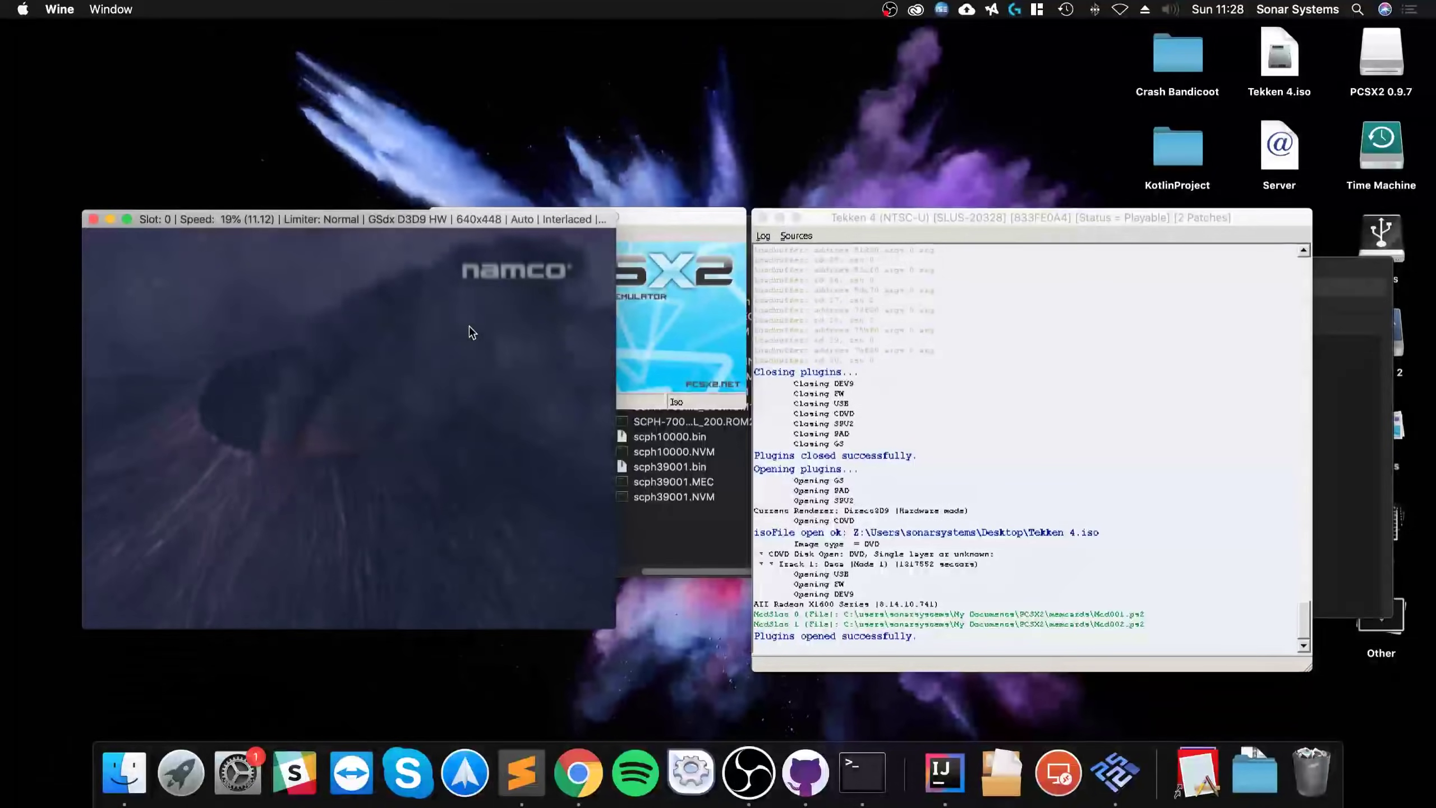
key(Escape)
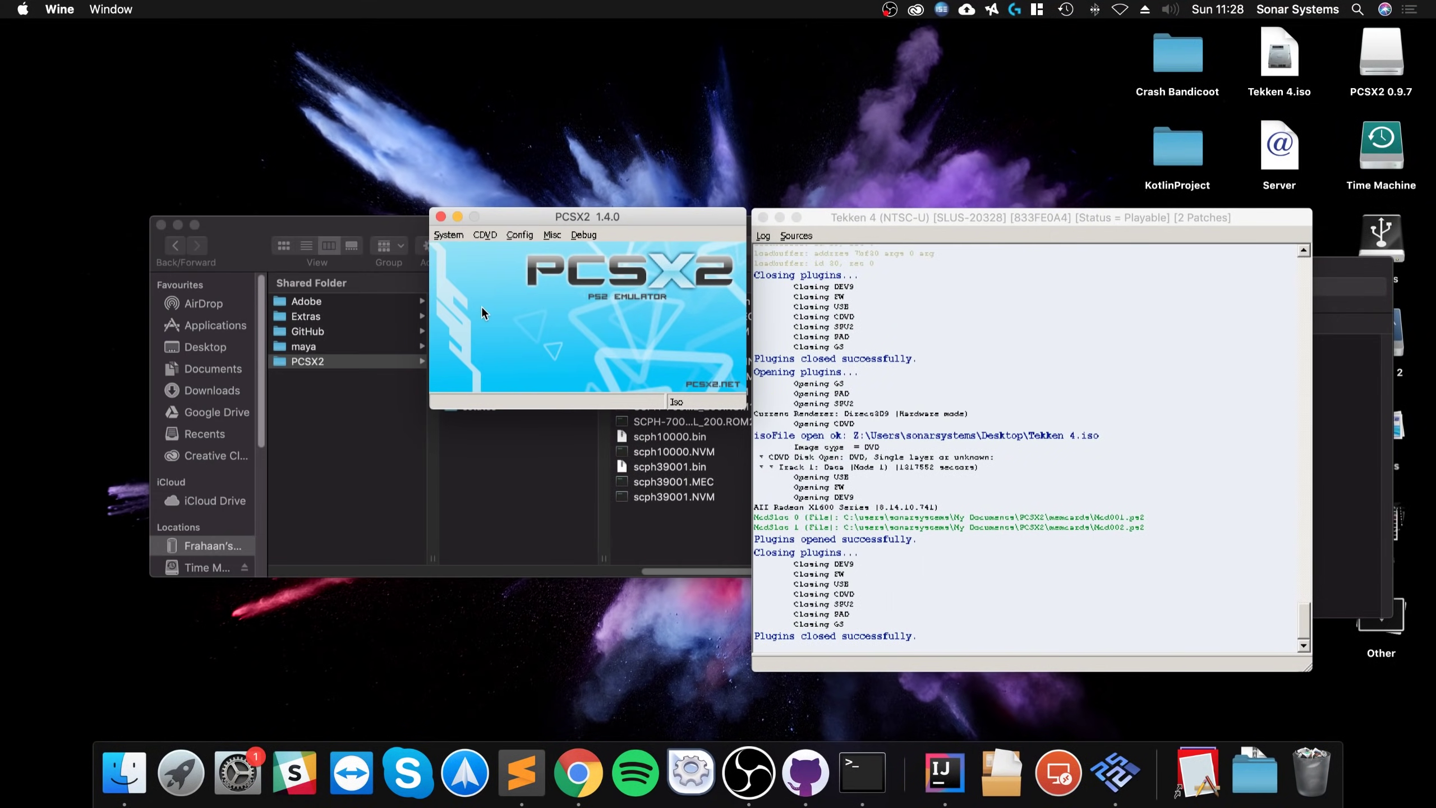
click(517, 235)
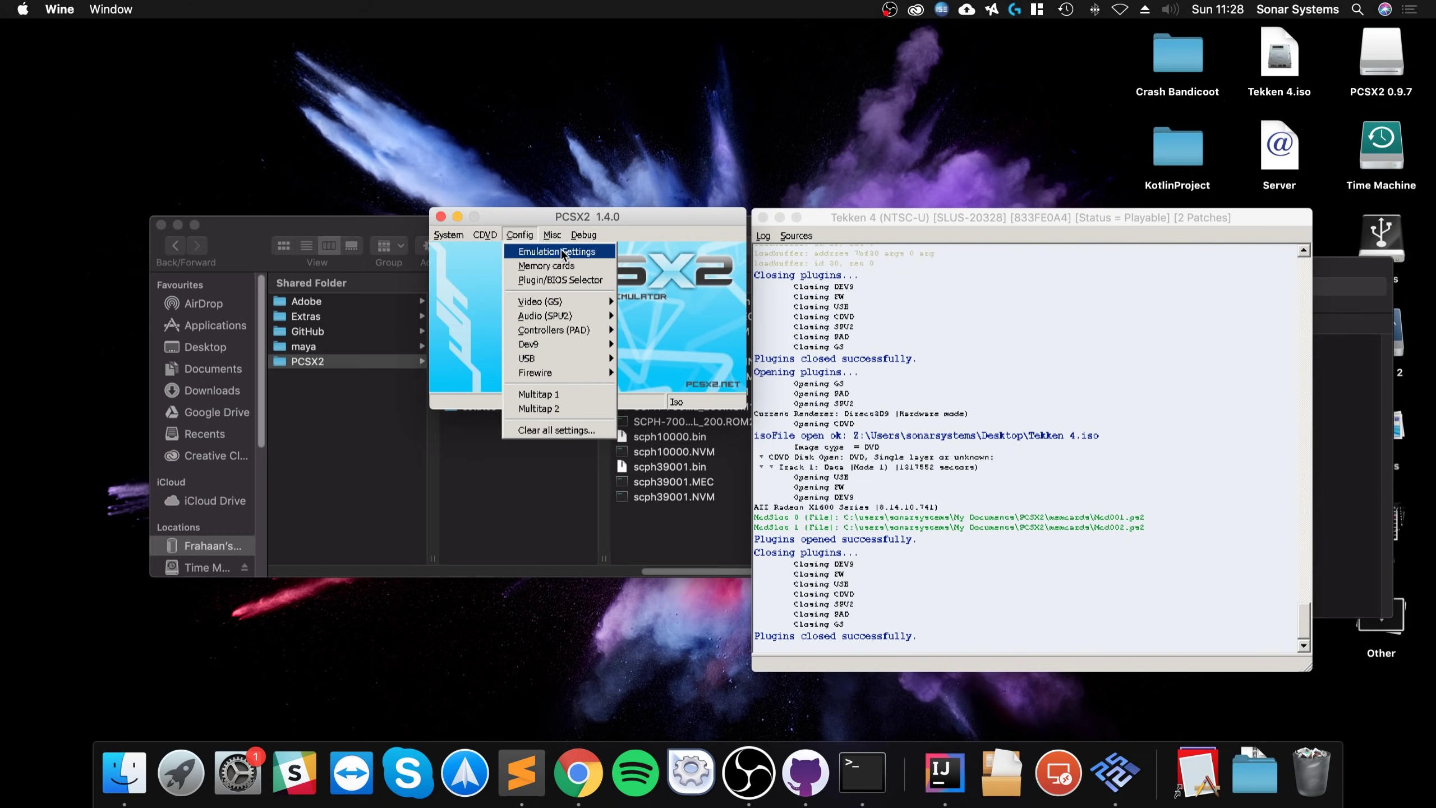
mouse_move(559, 303)
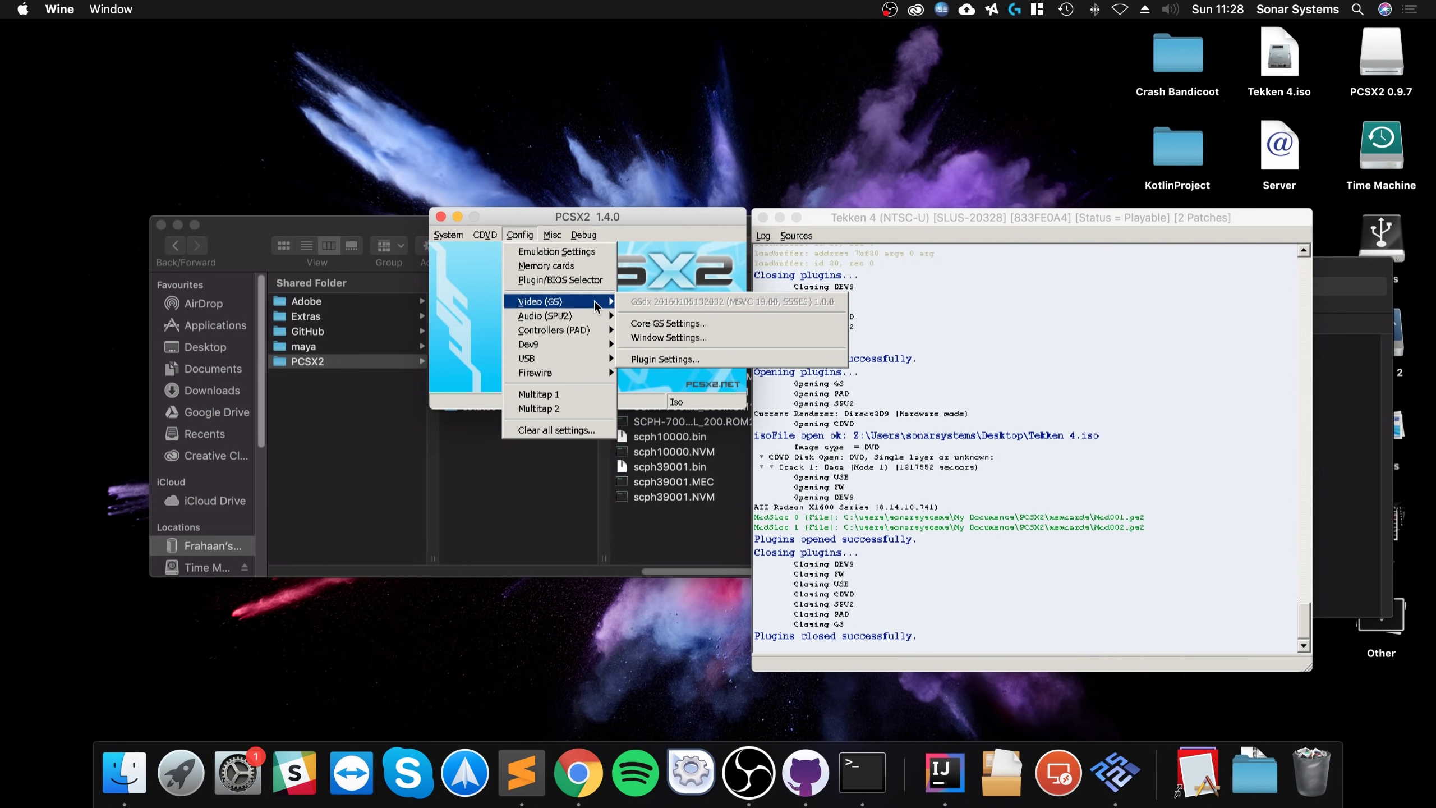
click(664, 356)
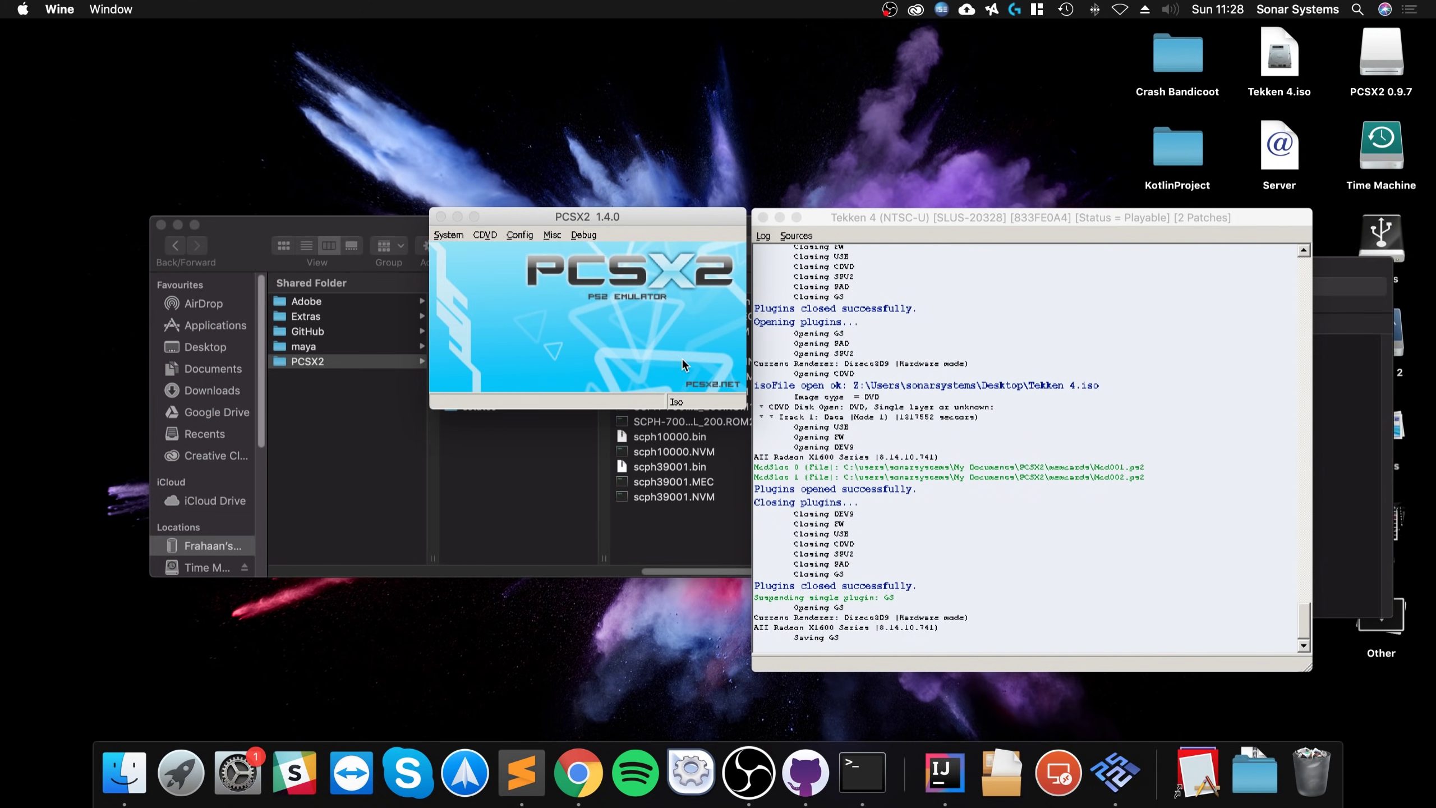
click(711, 223)
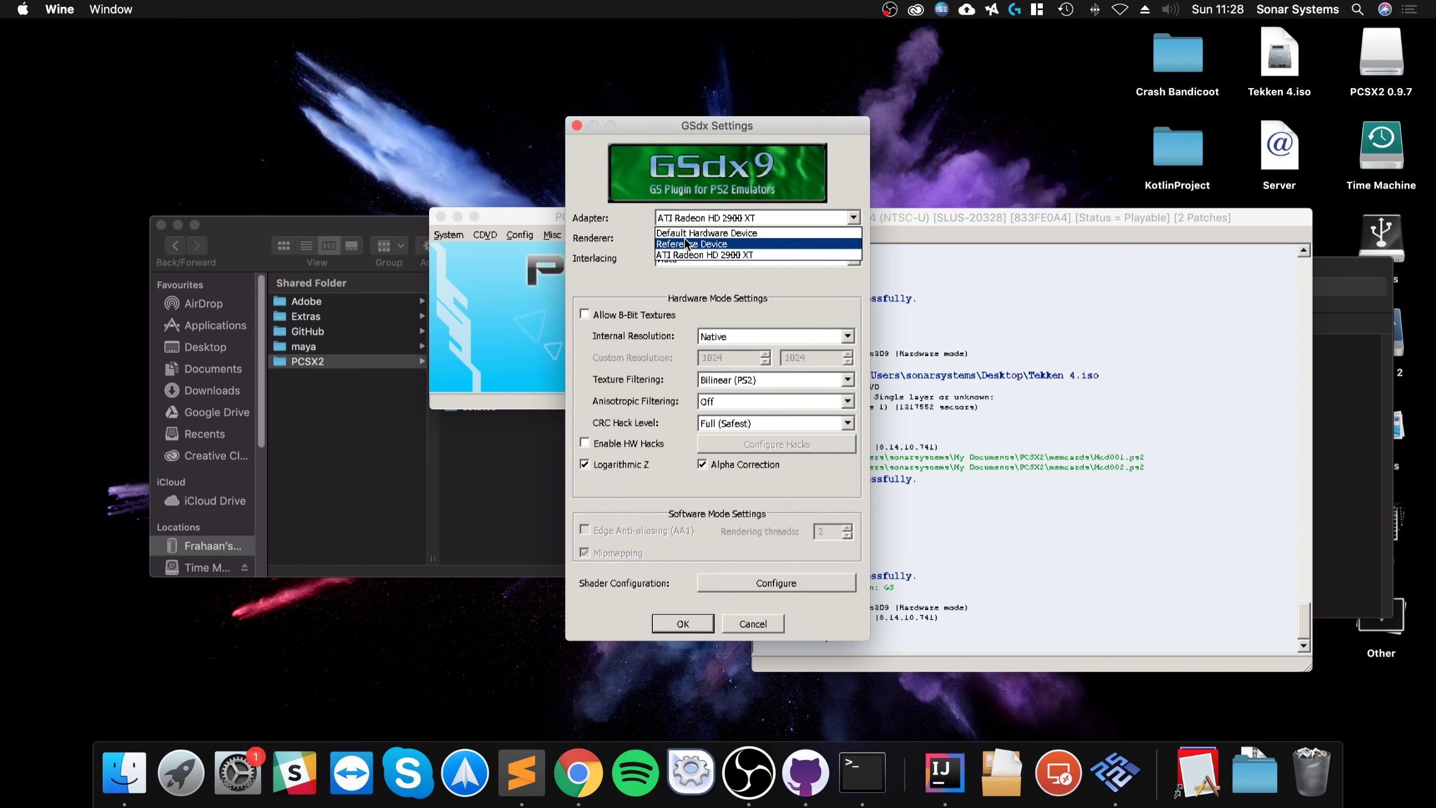
click(633, 237)
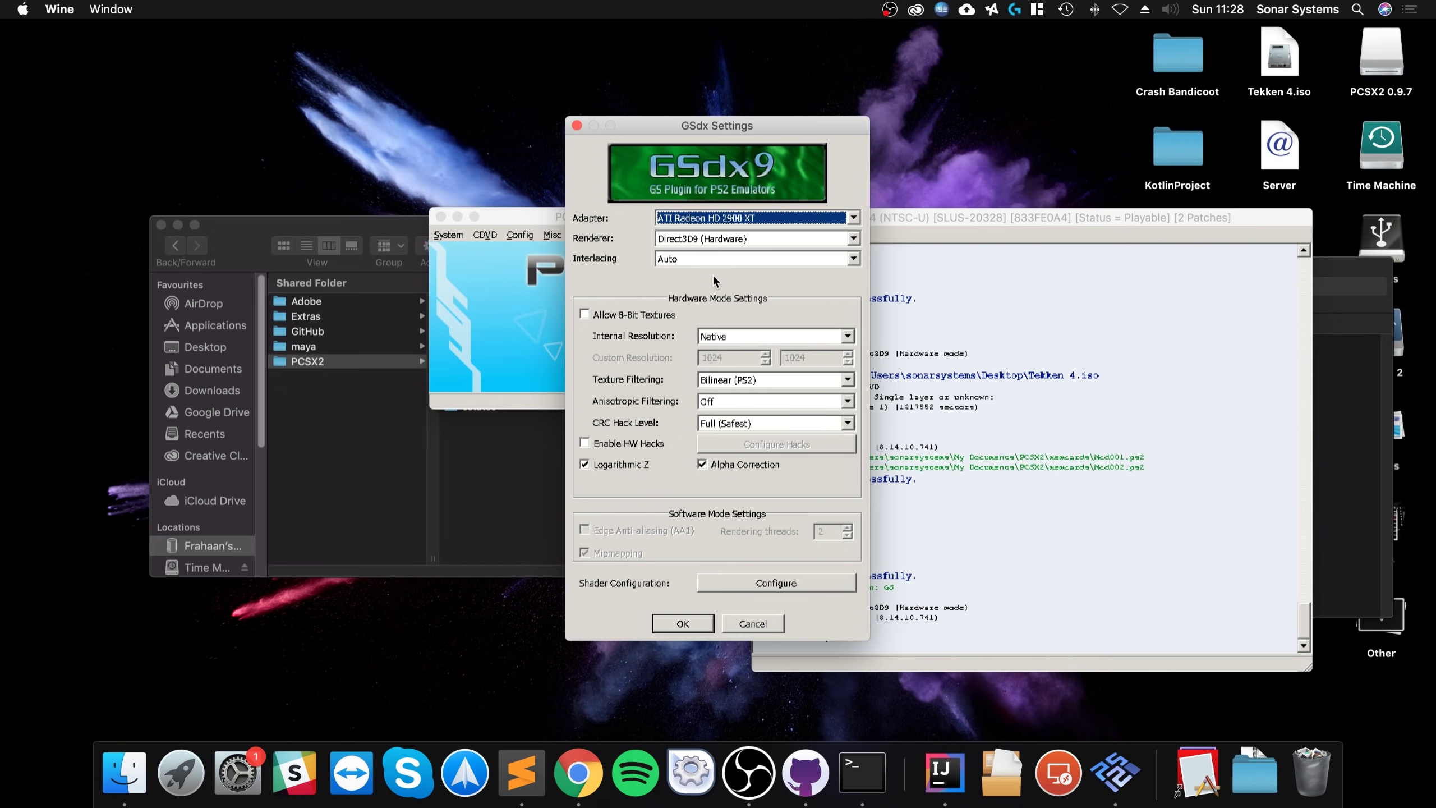
click(701, 238)
click(639, 232)
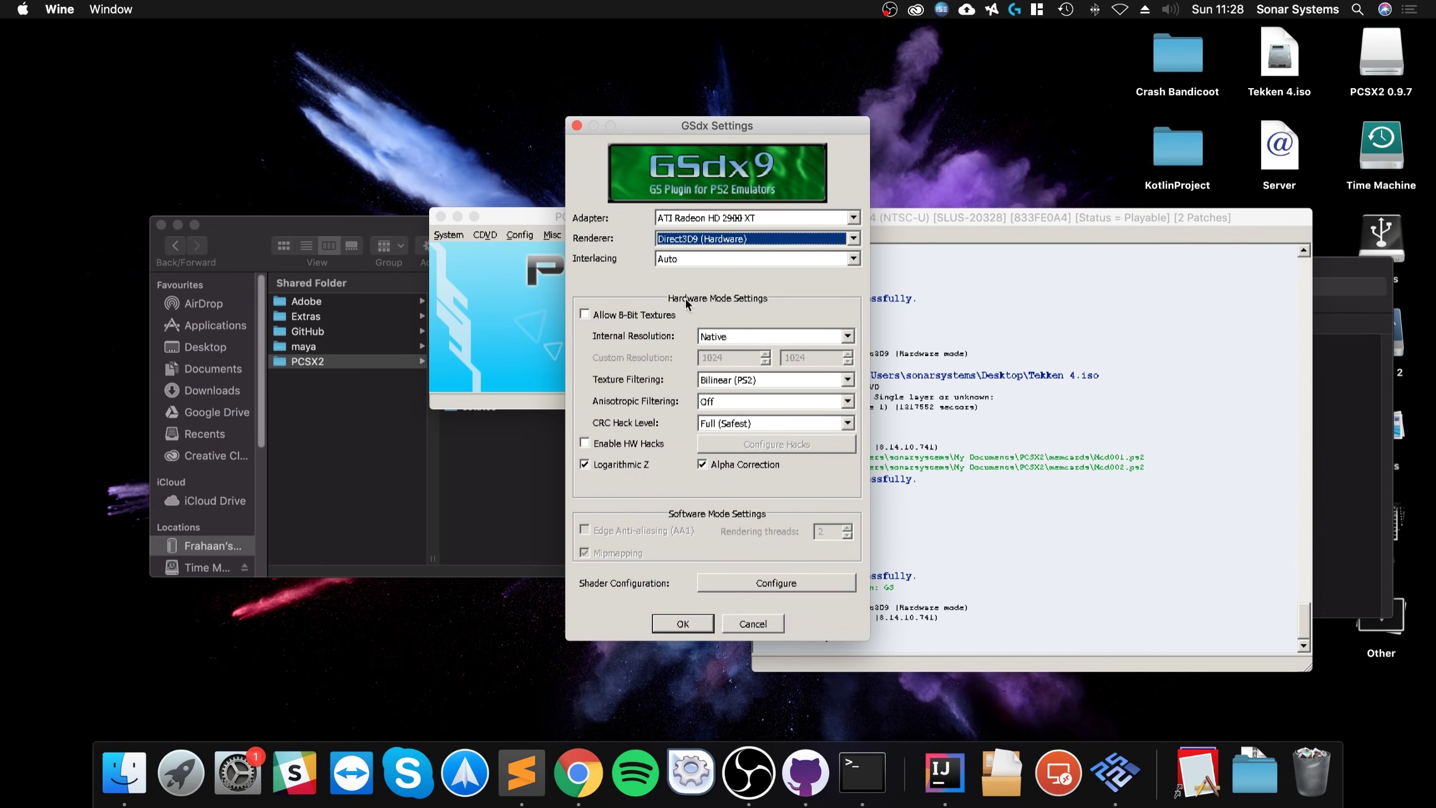
click(693, 241)
click(639, 239)
click(702, 619)
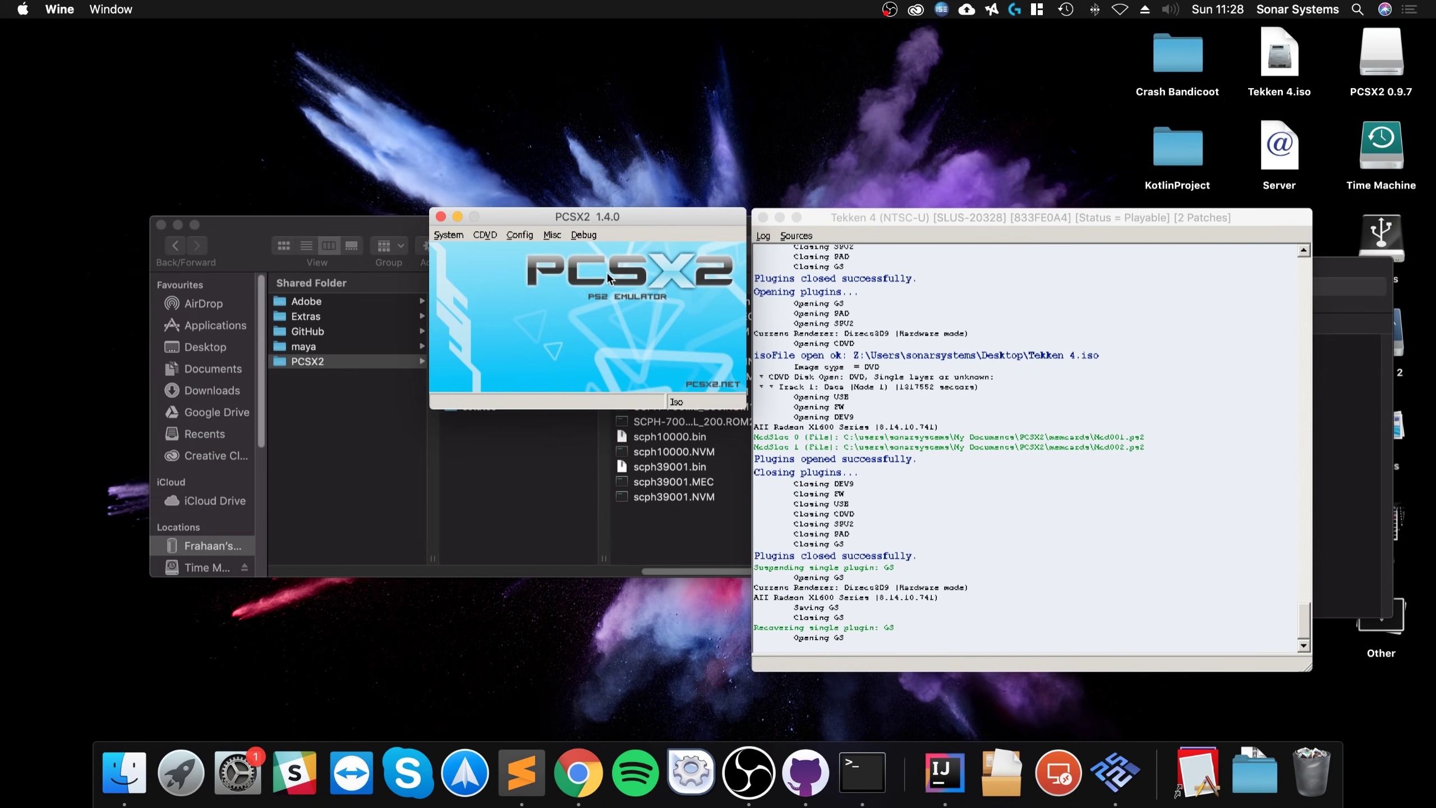
click(520, 234)
mouse_move(563, 333)
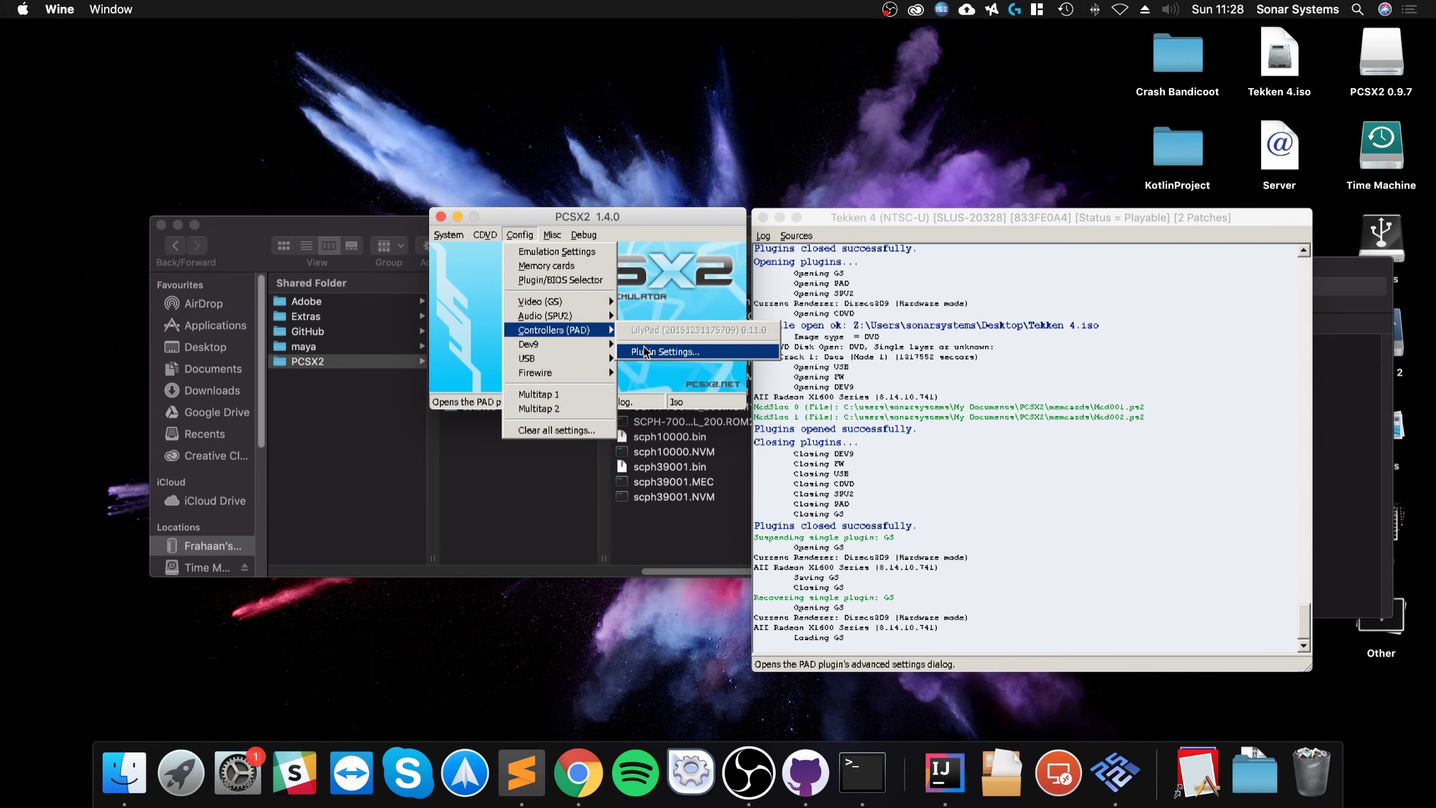
click(662, 351)
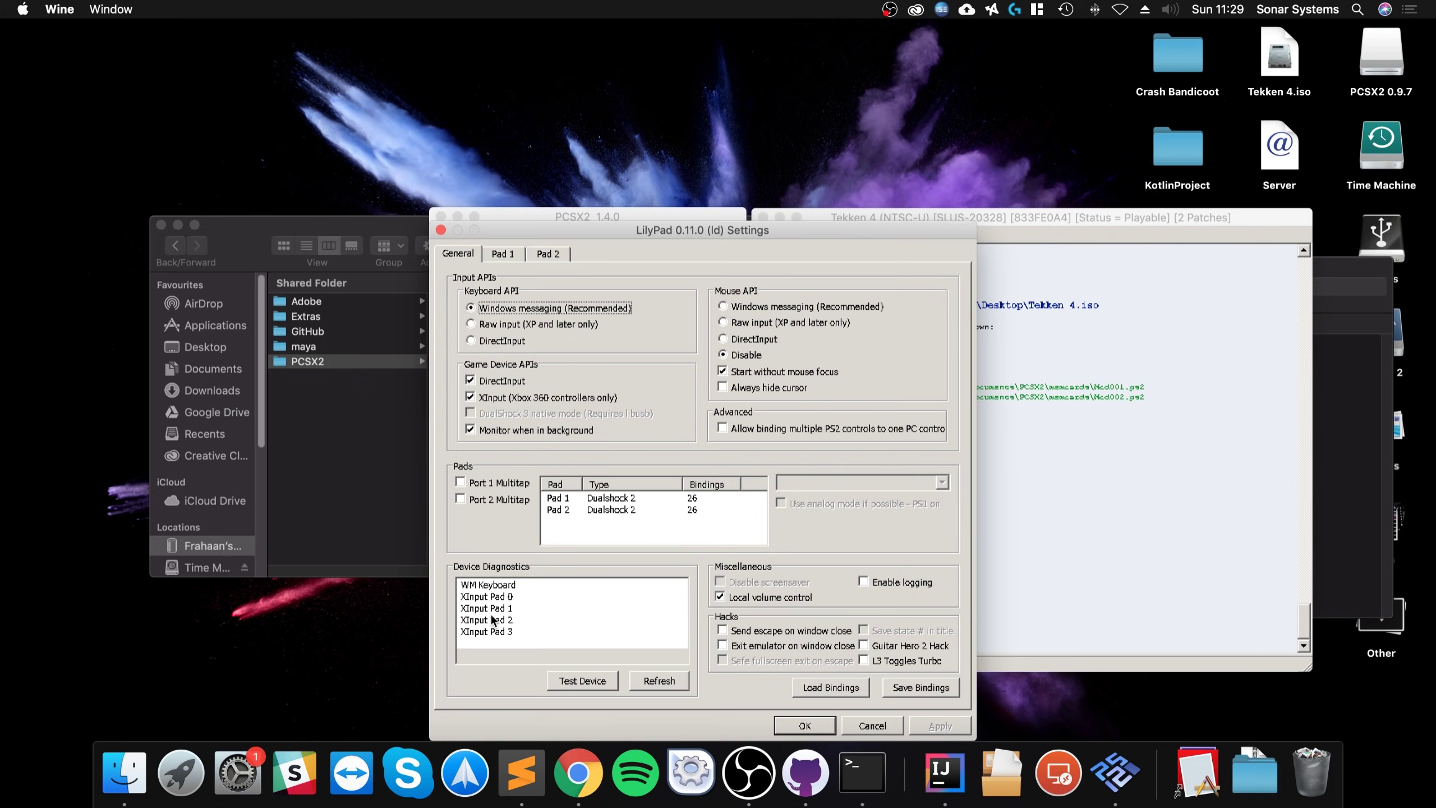
click(500, 256)
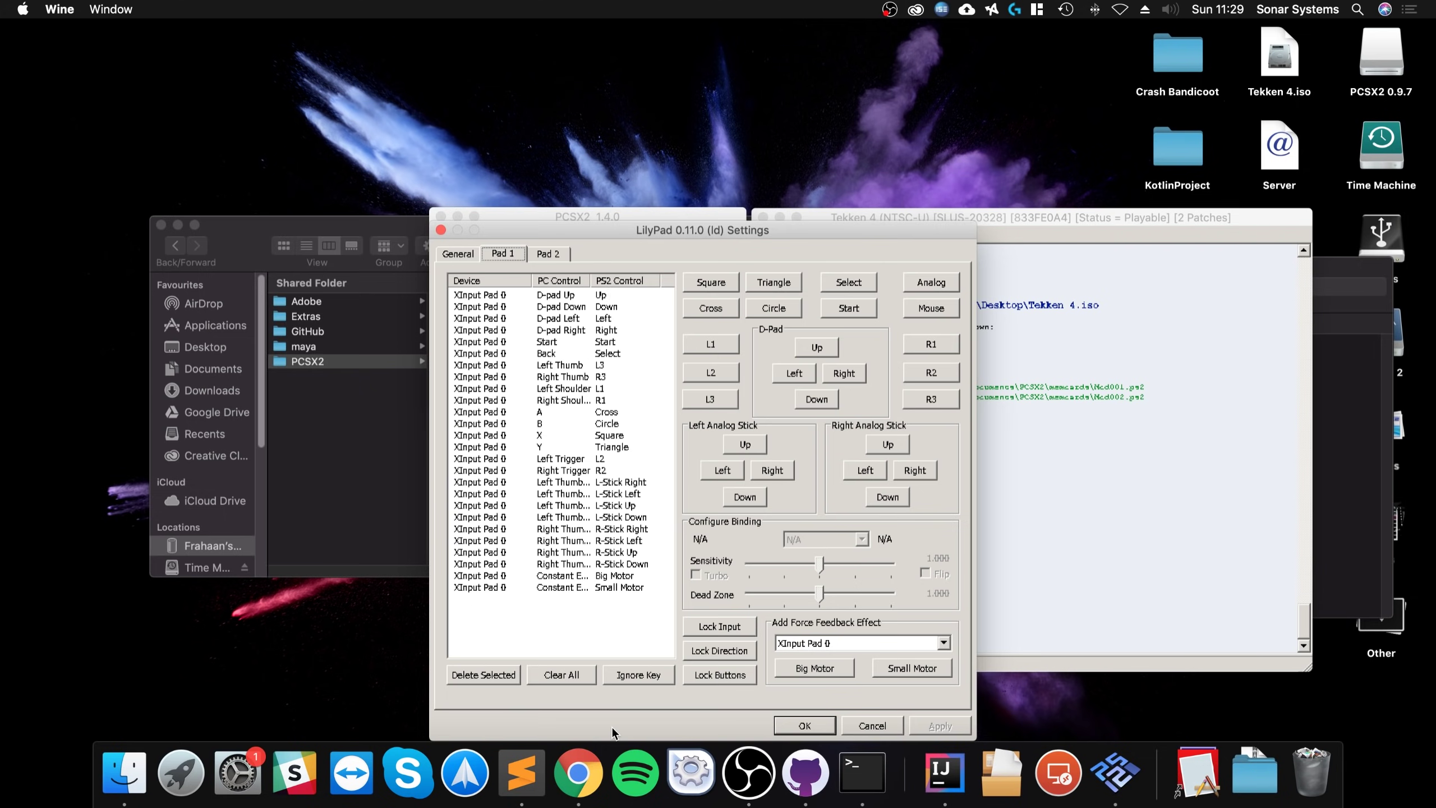
click(808, 724)
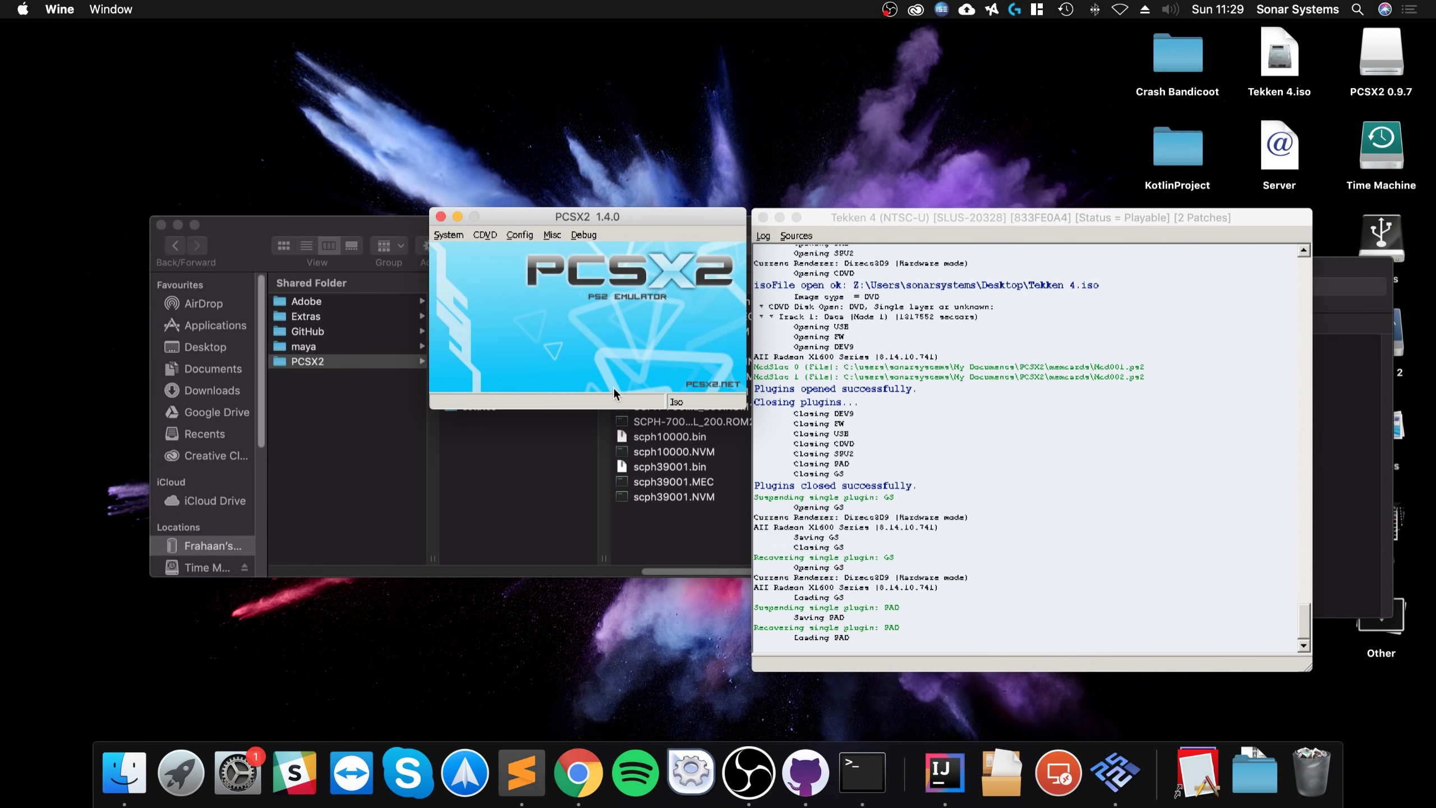